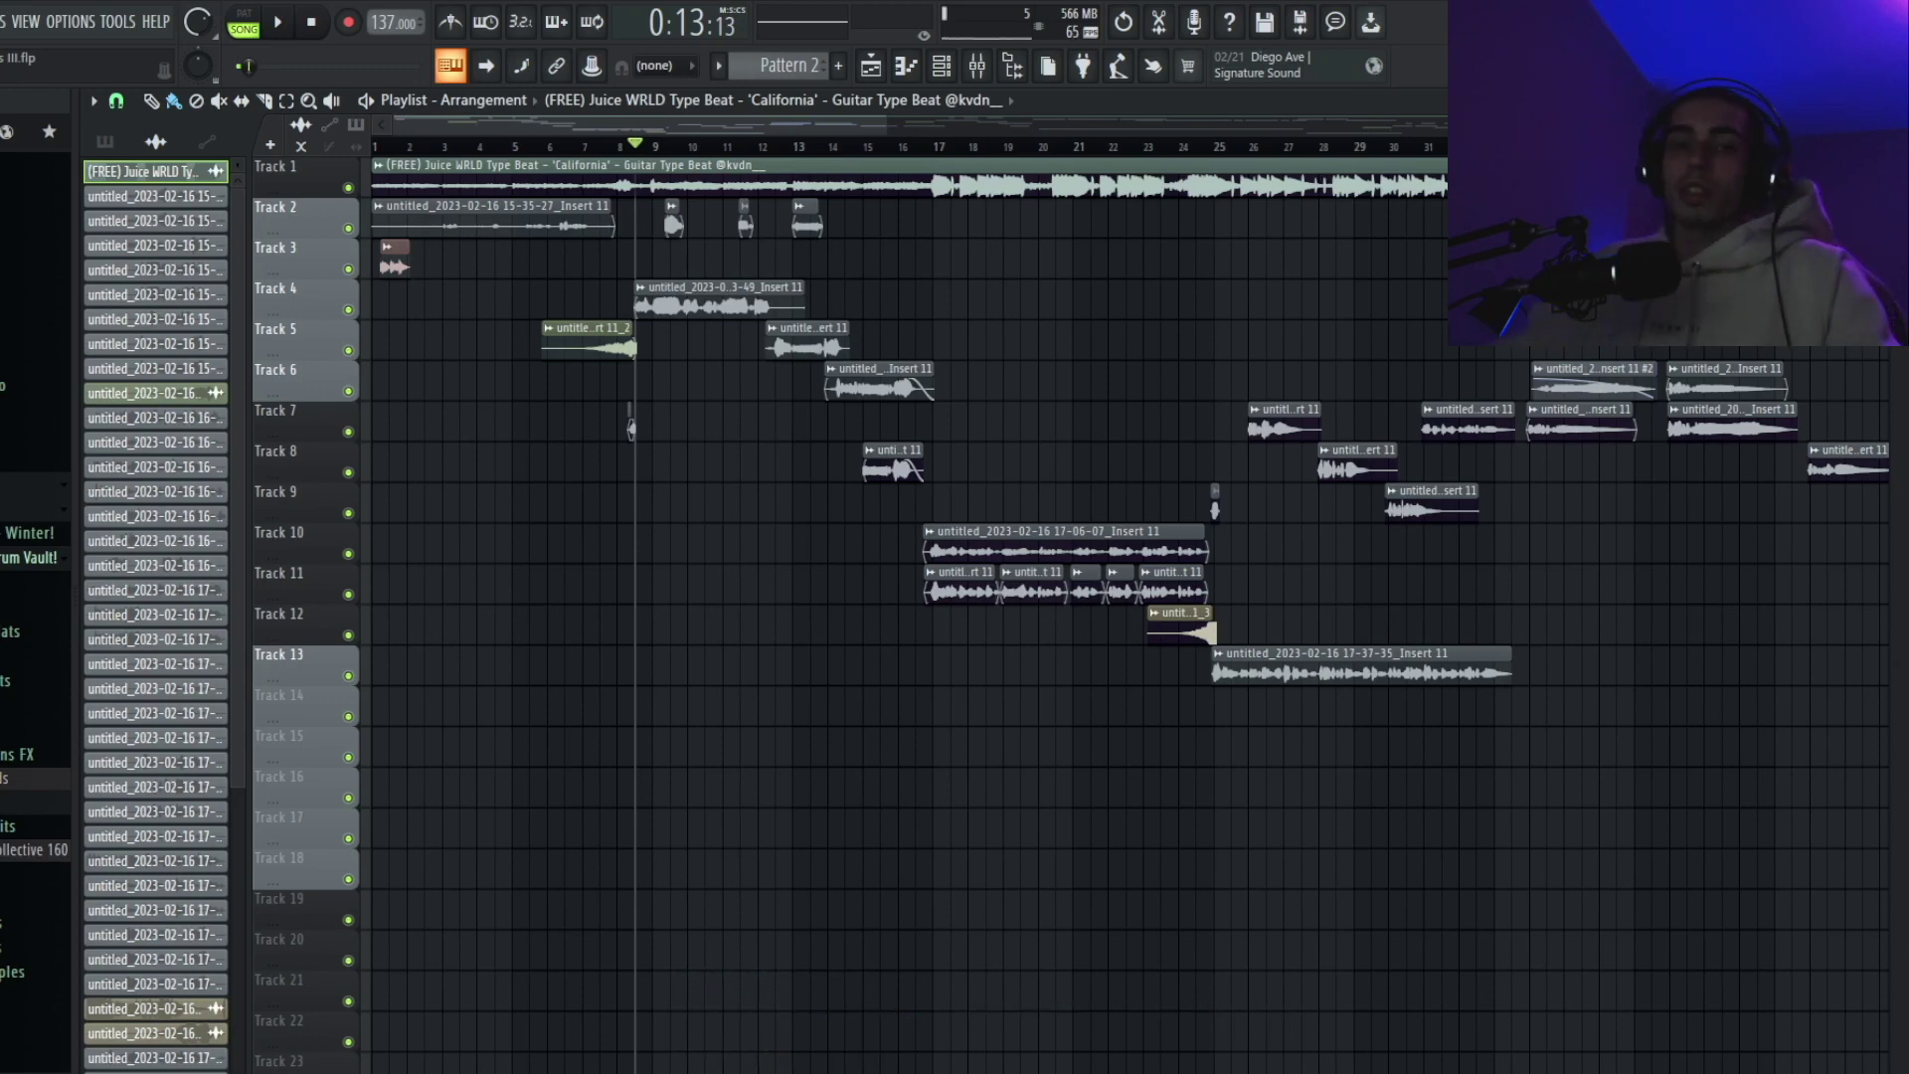
Step: Preview the vocal arrangement with playback, then bring up the Mixer on Insert 2 with F9
key("space")
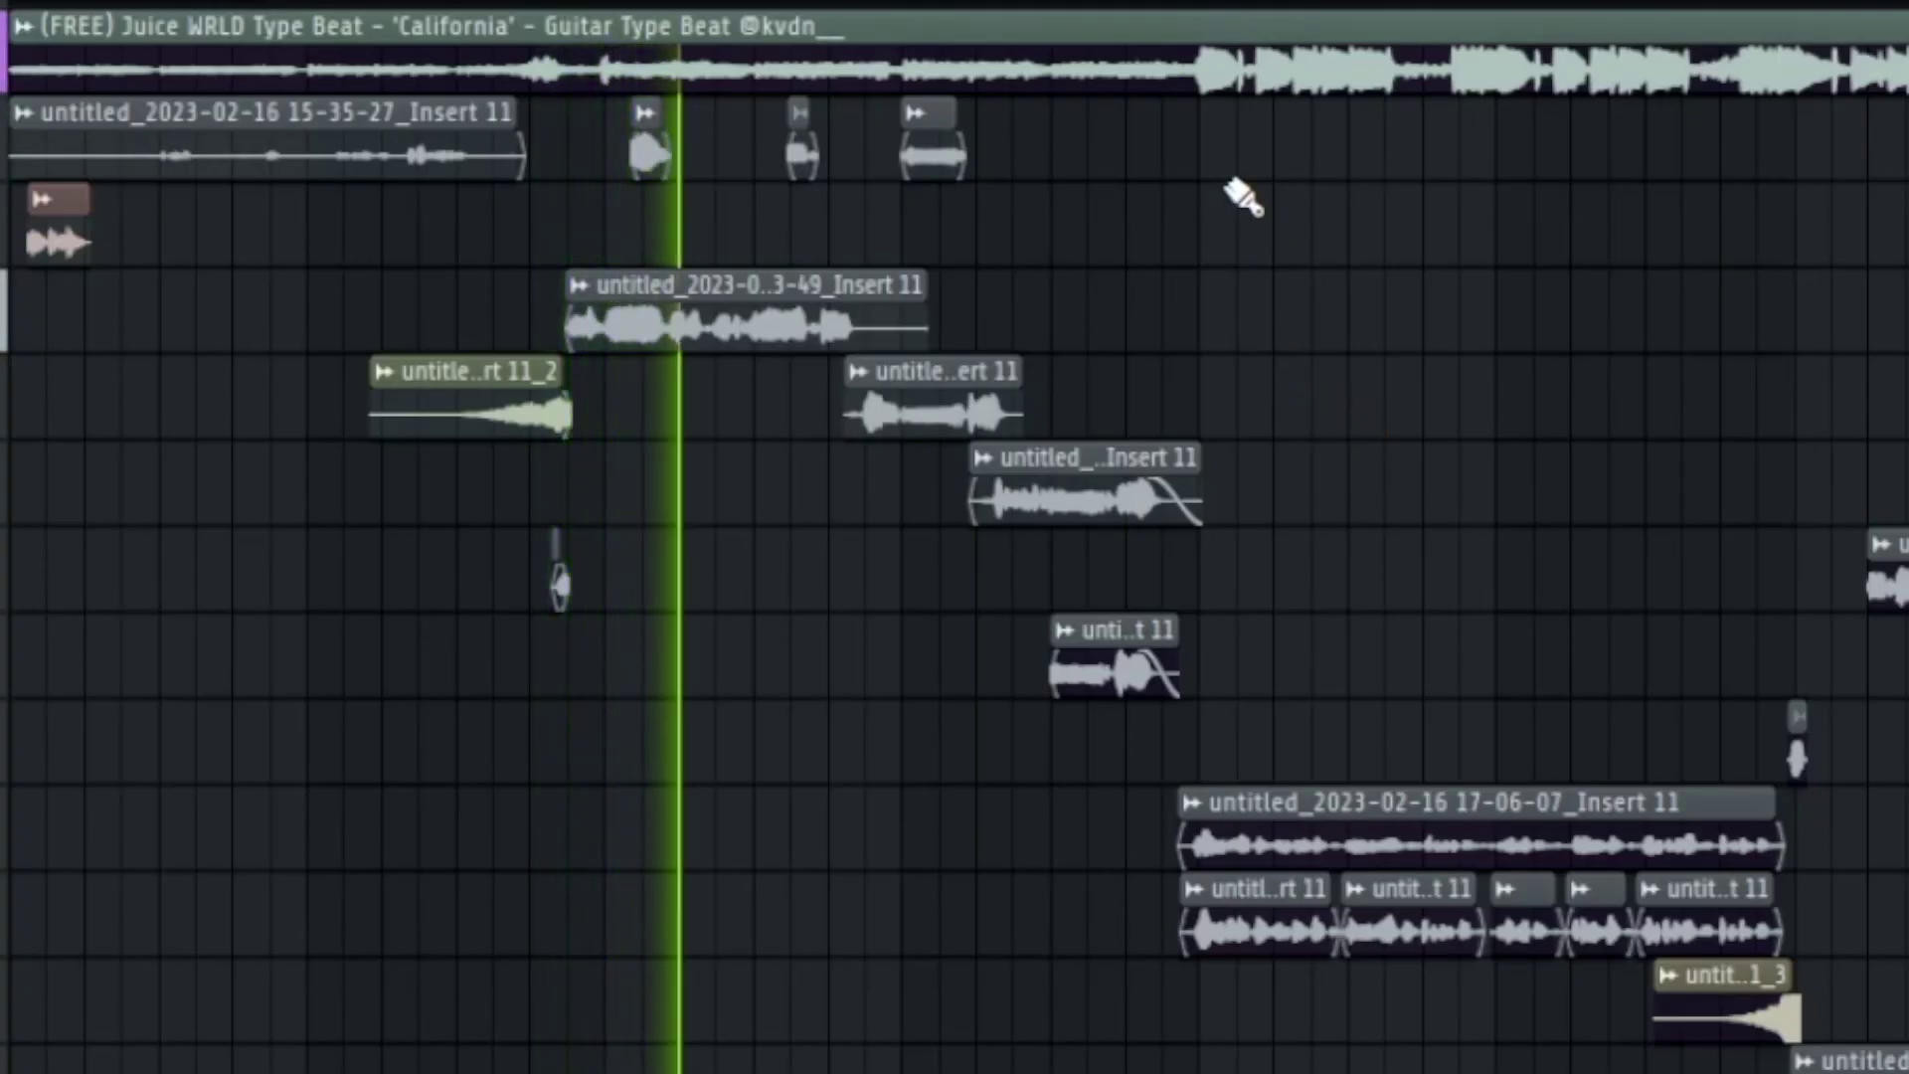
key("space")
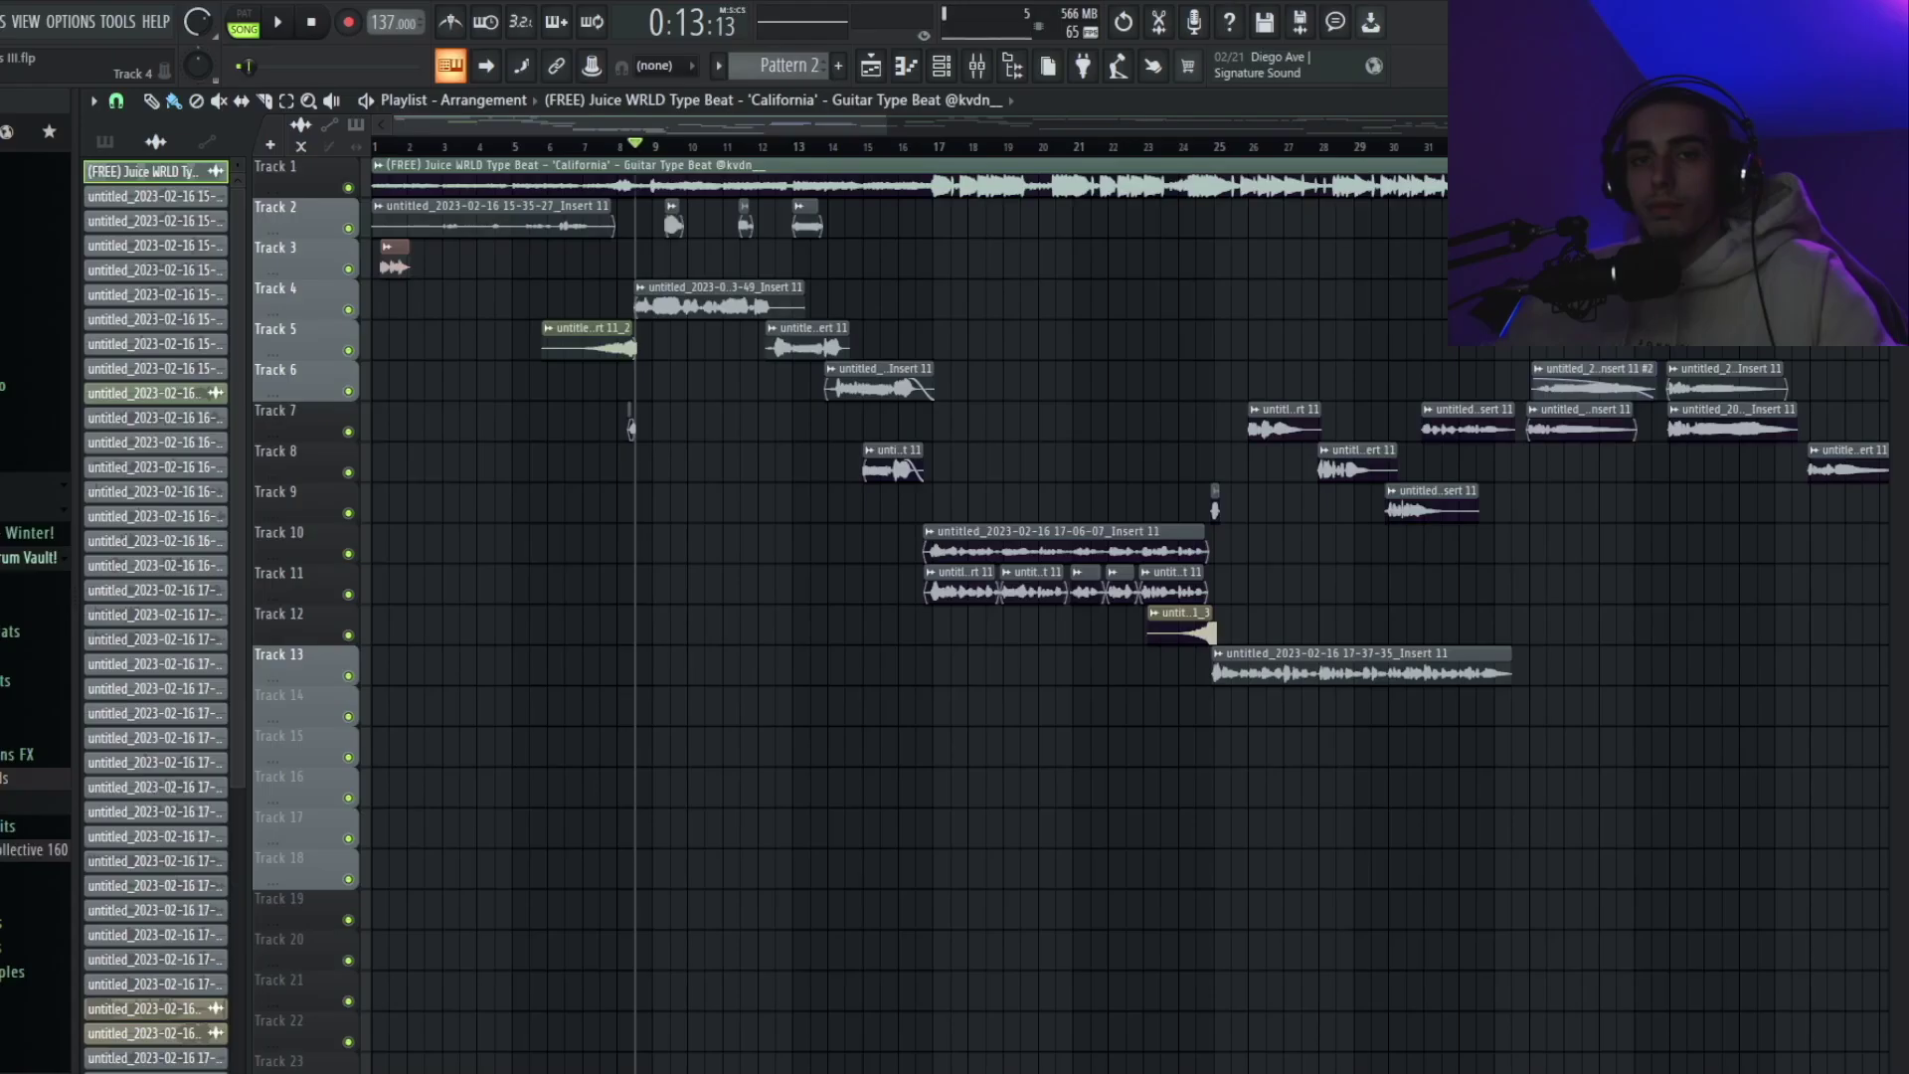
key("space")
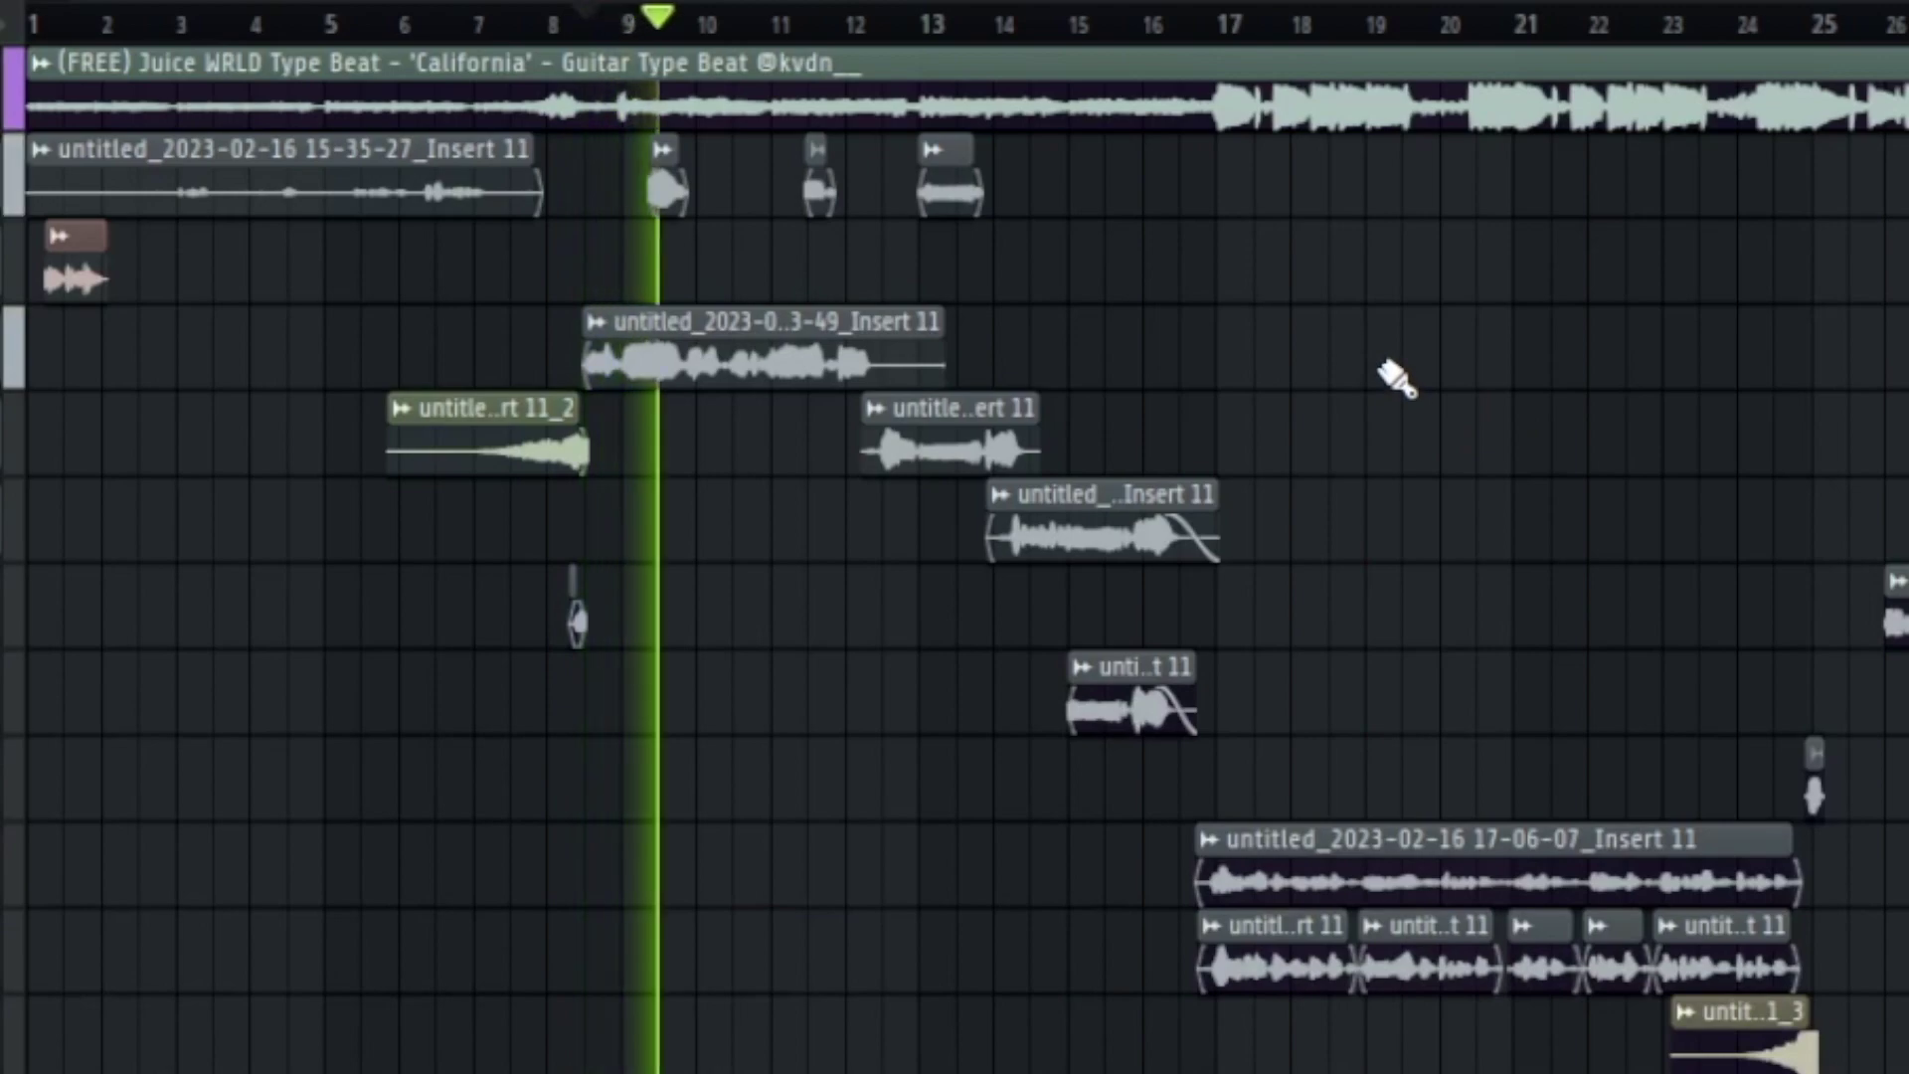
key("space")
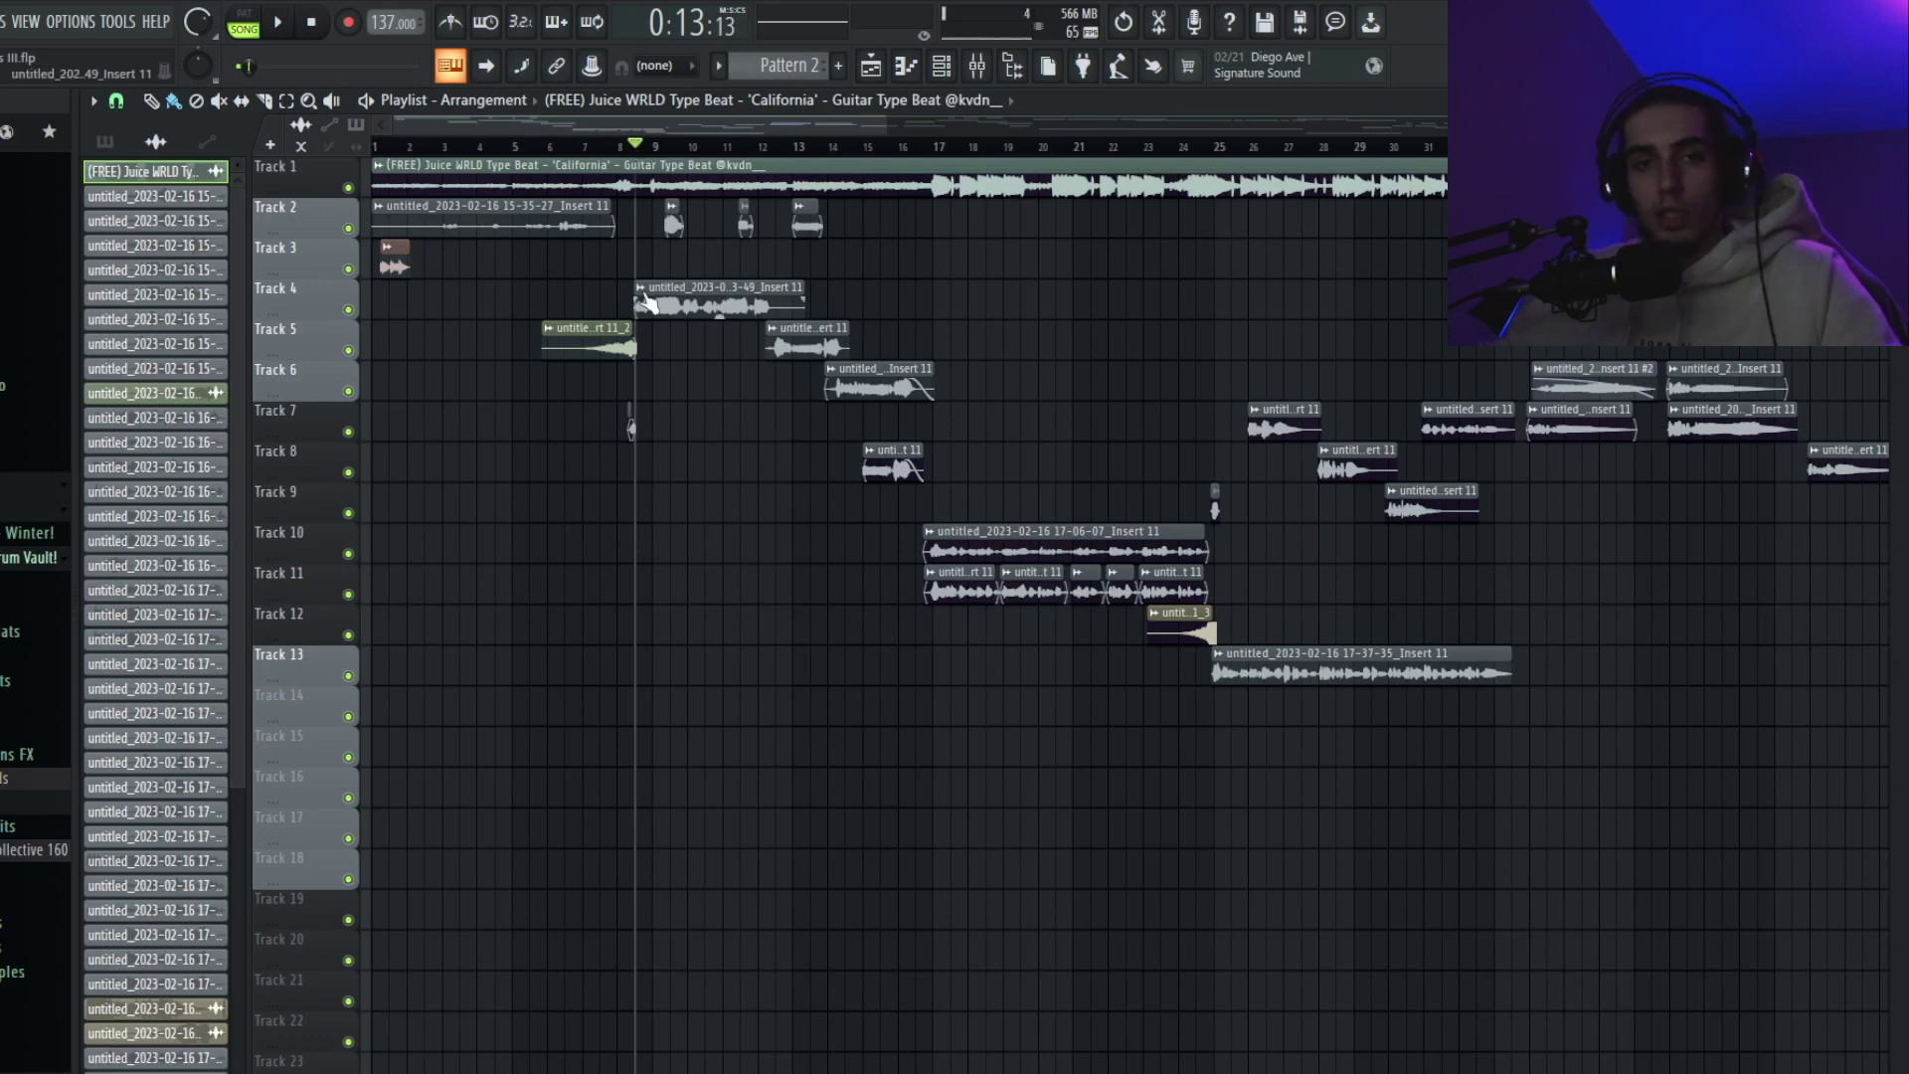
key("F9")
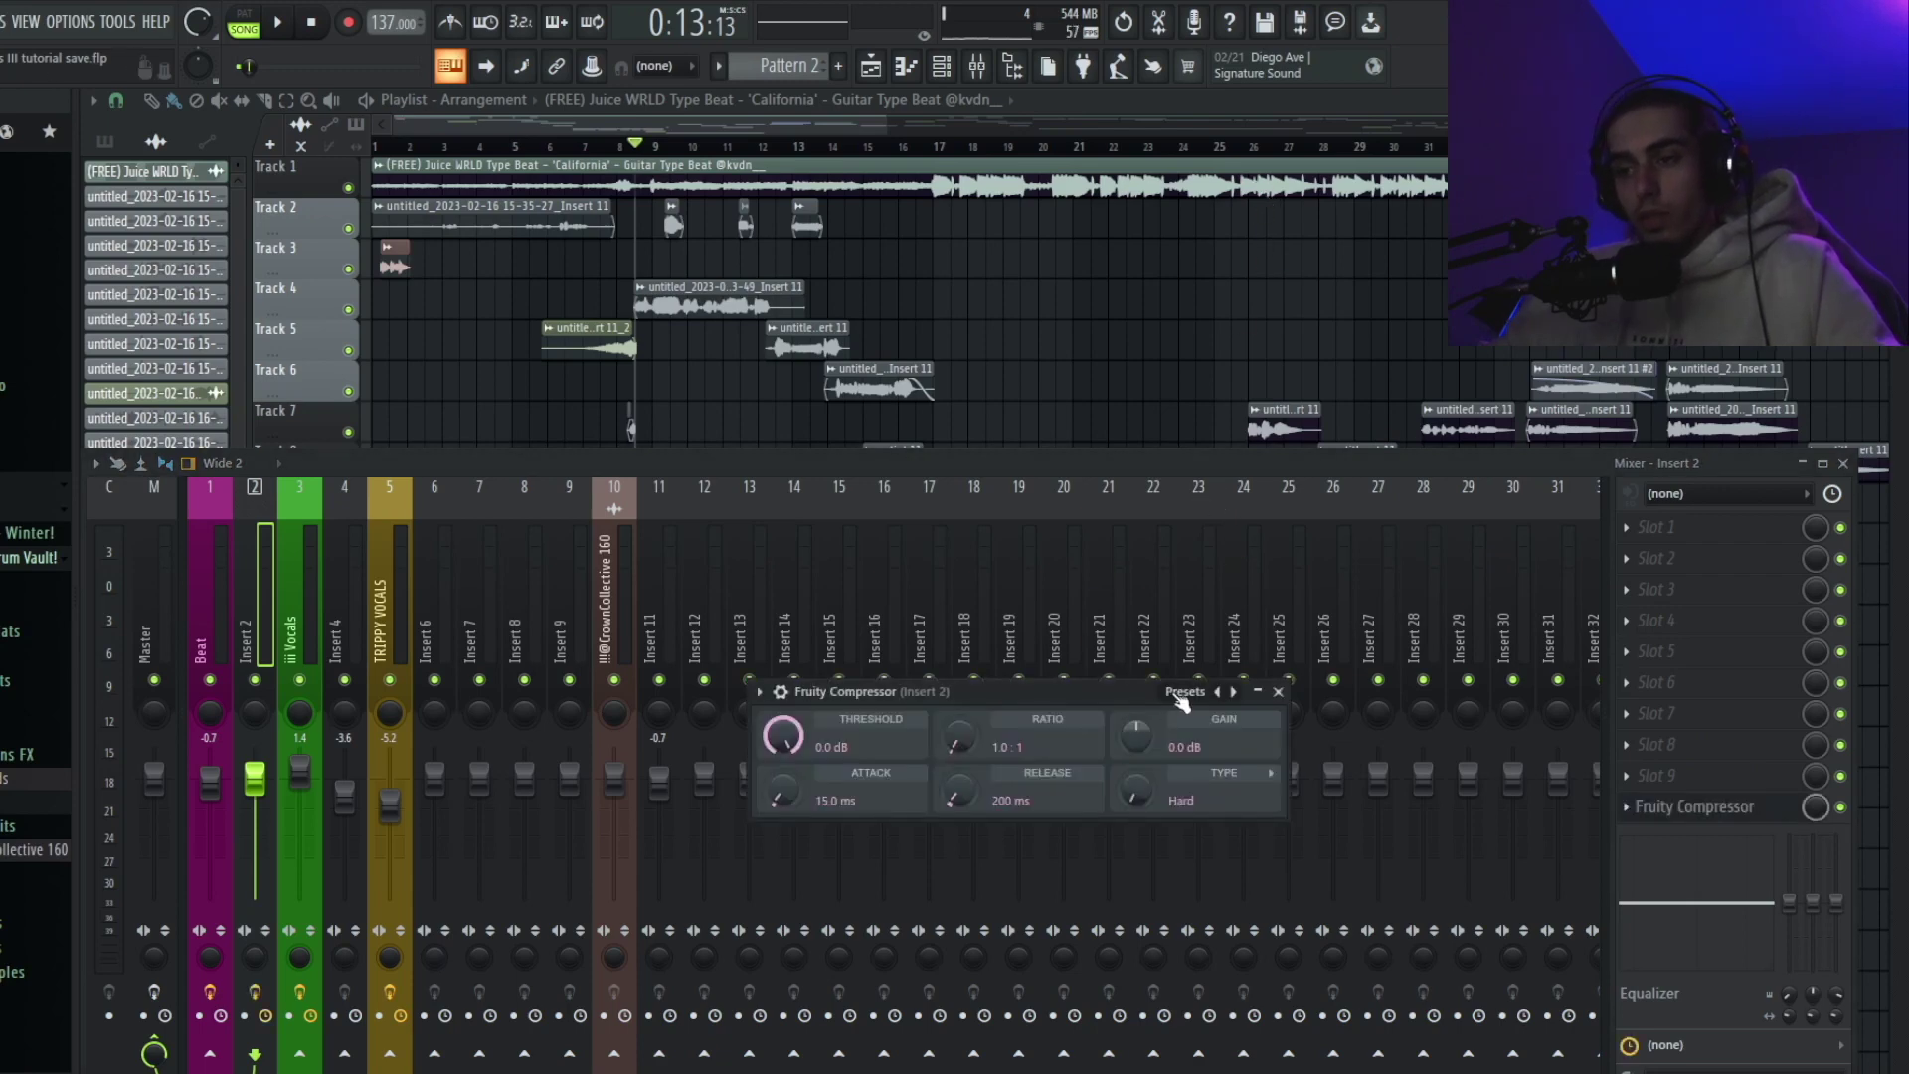
Step: Load the Juice WRLD Vocal preset on Fruity Compressor and move it up into slot 9
left_click_drag(1102, 686, 801, 270)
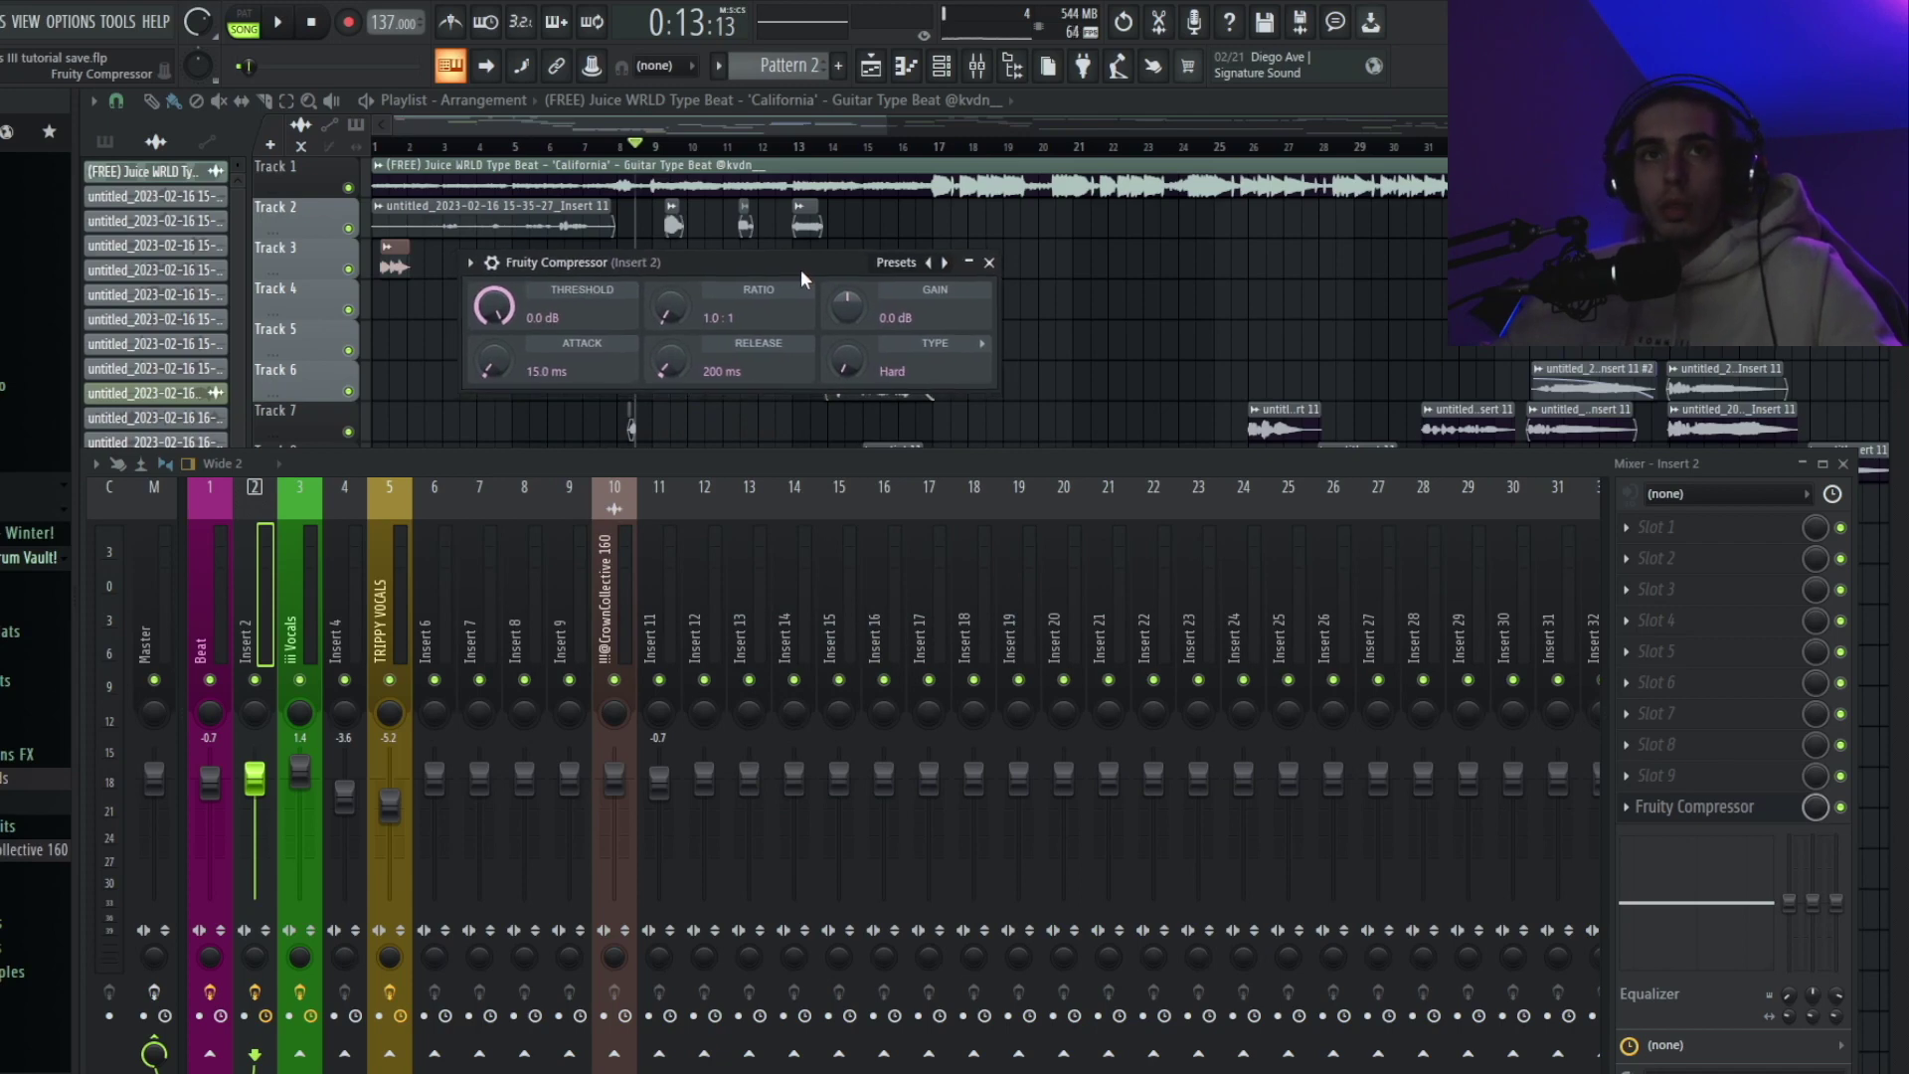
left_click(943, 260)
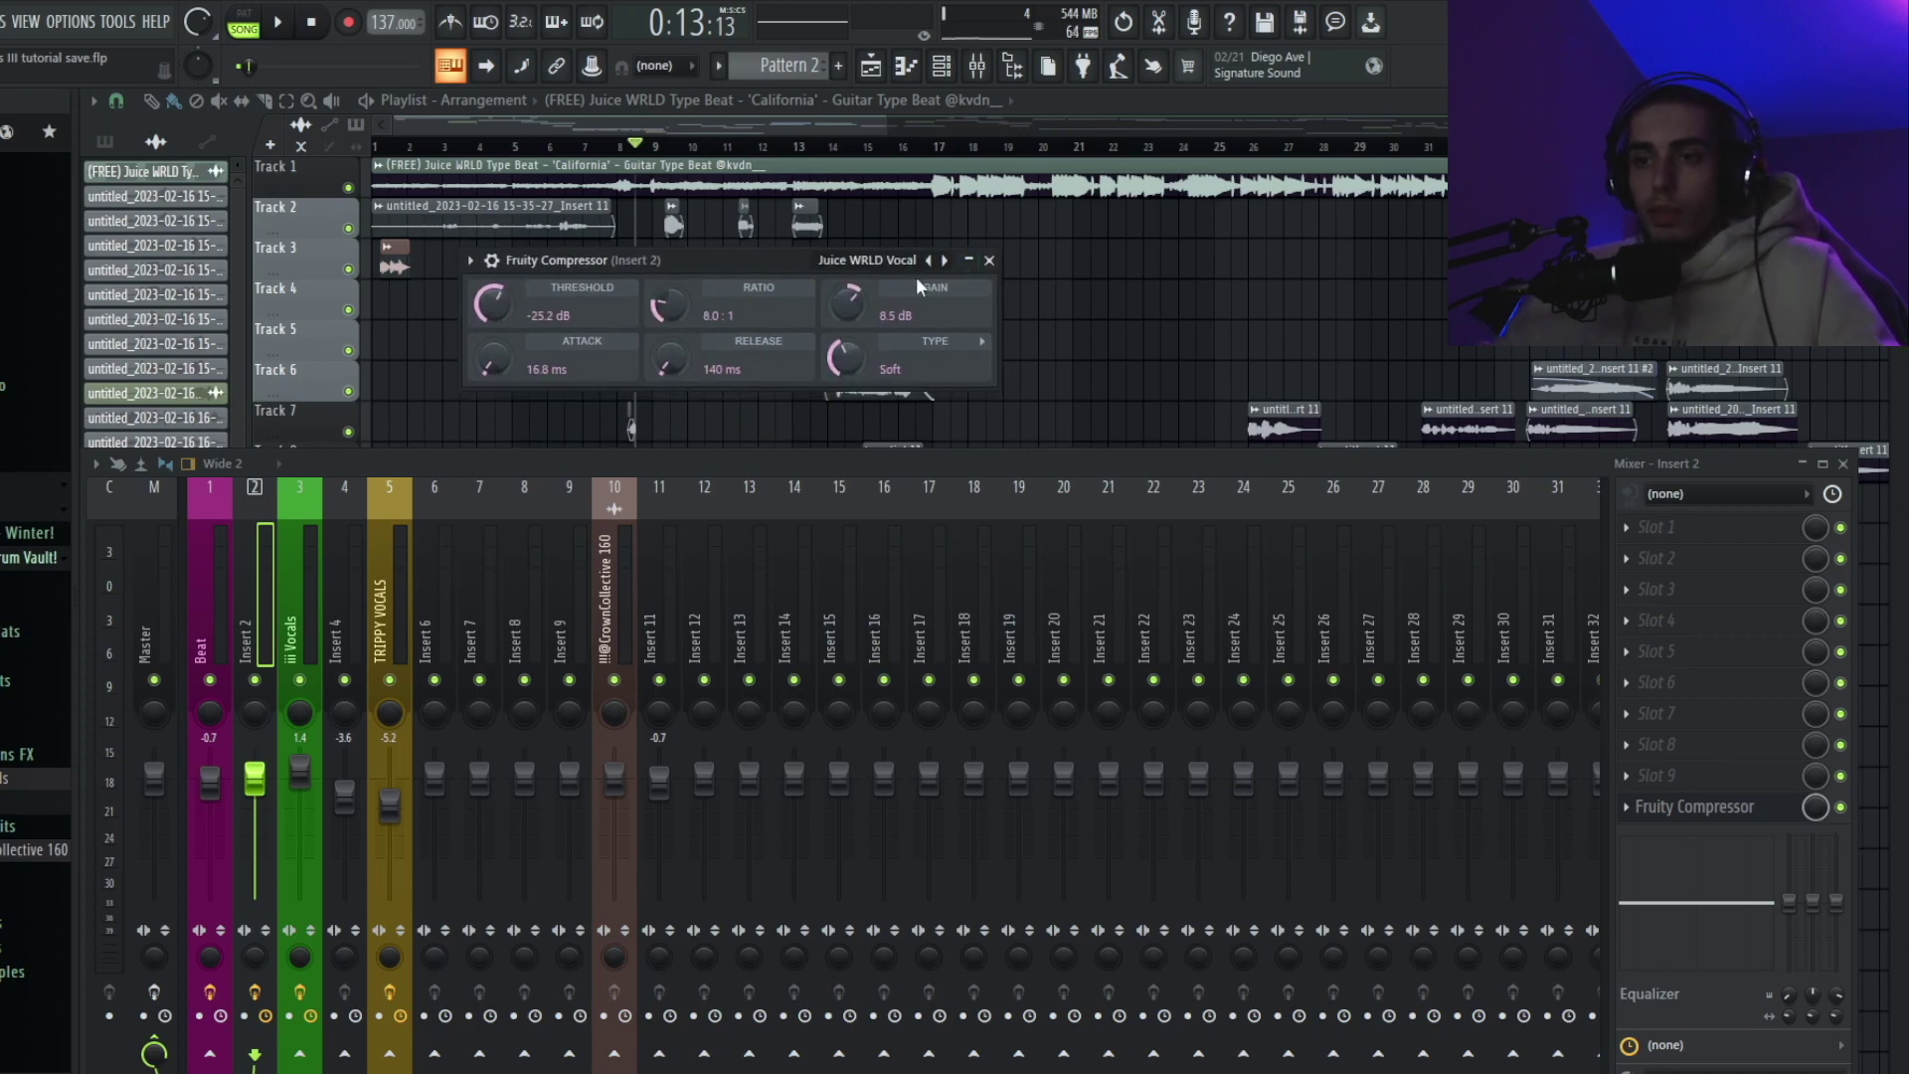
left_click_drag(653, 262, 619, 277)
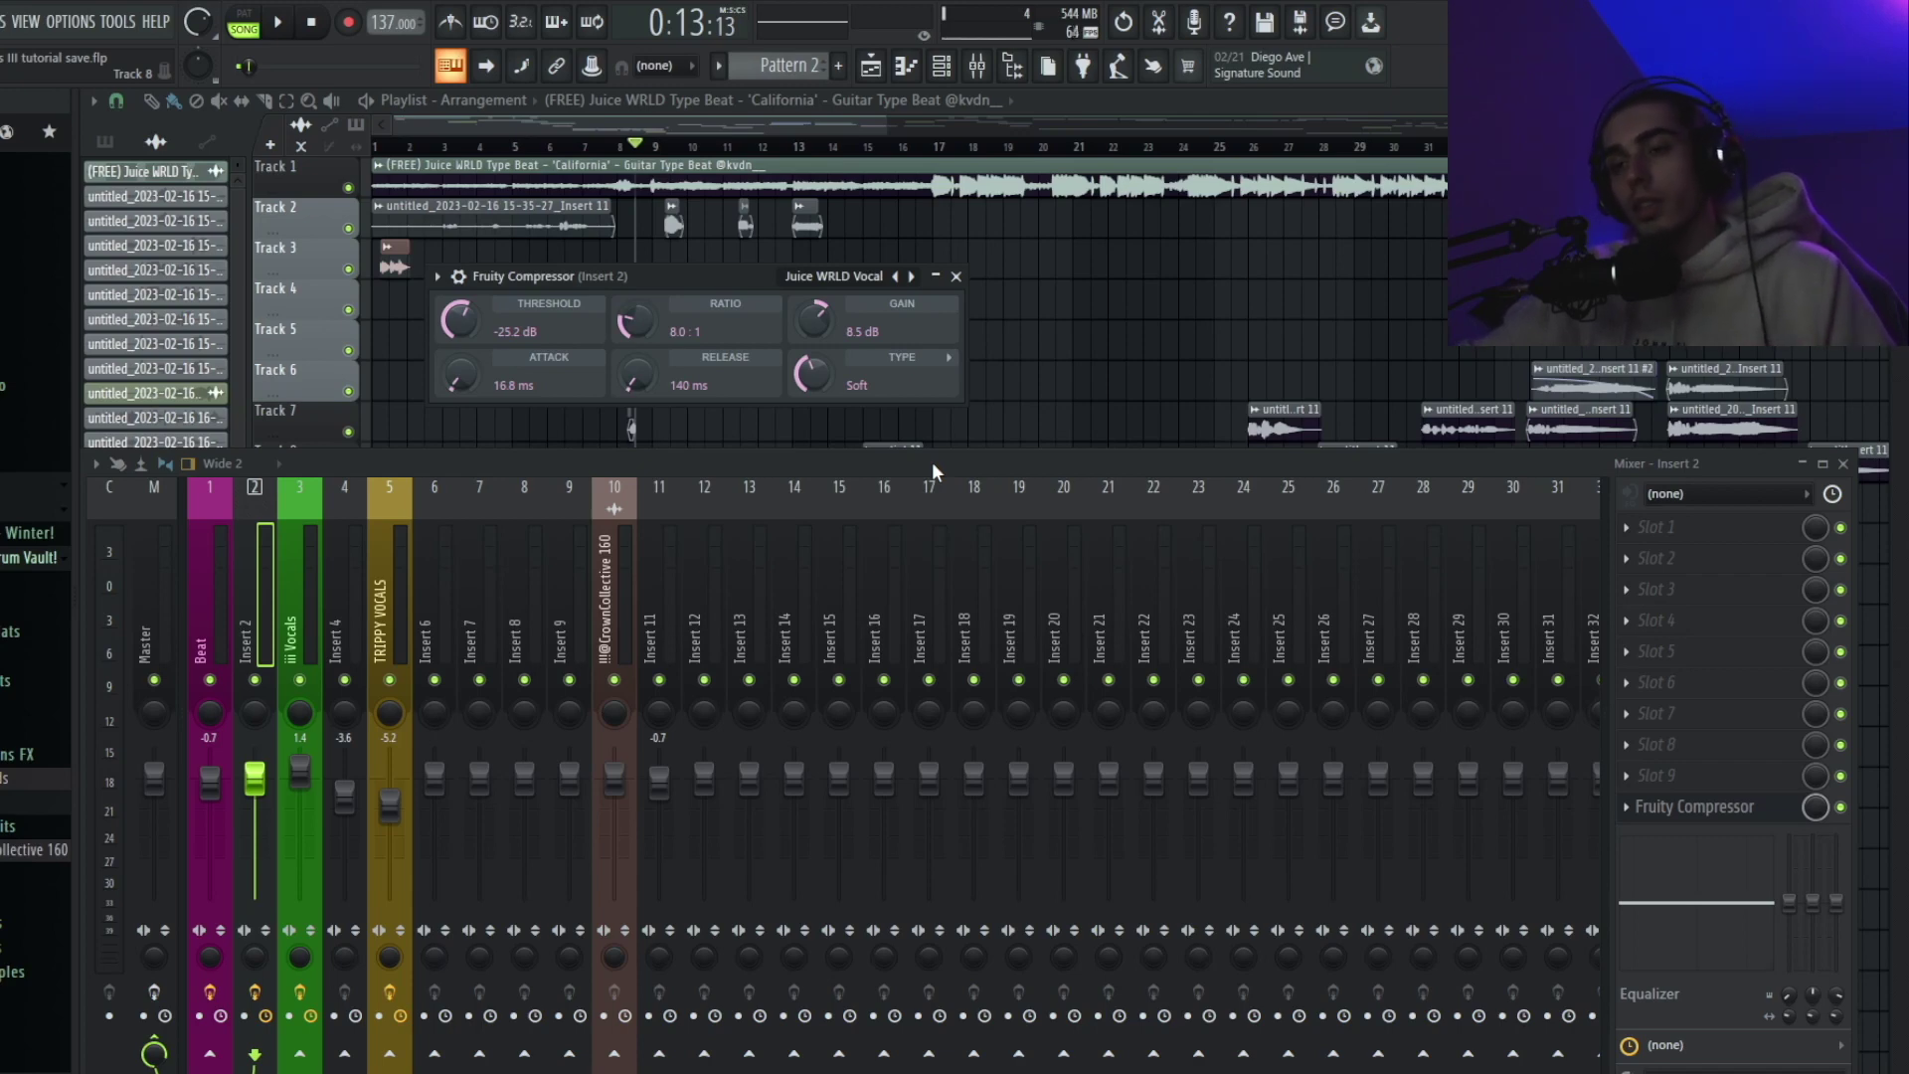
left_click_drag(1752, 825, 1740, 788)
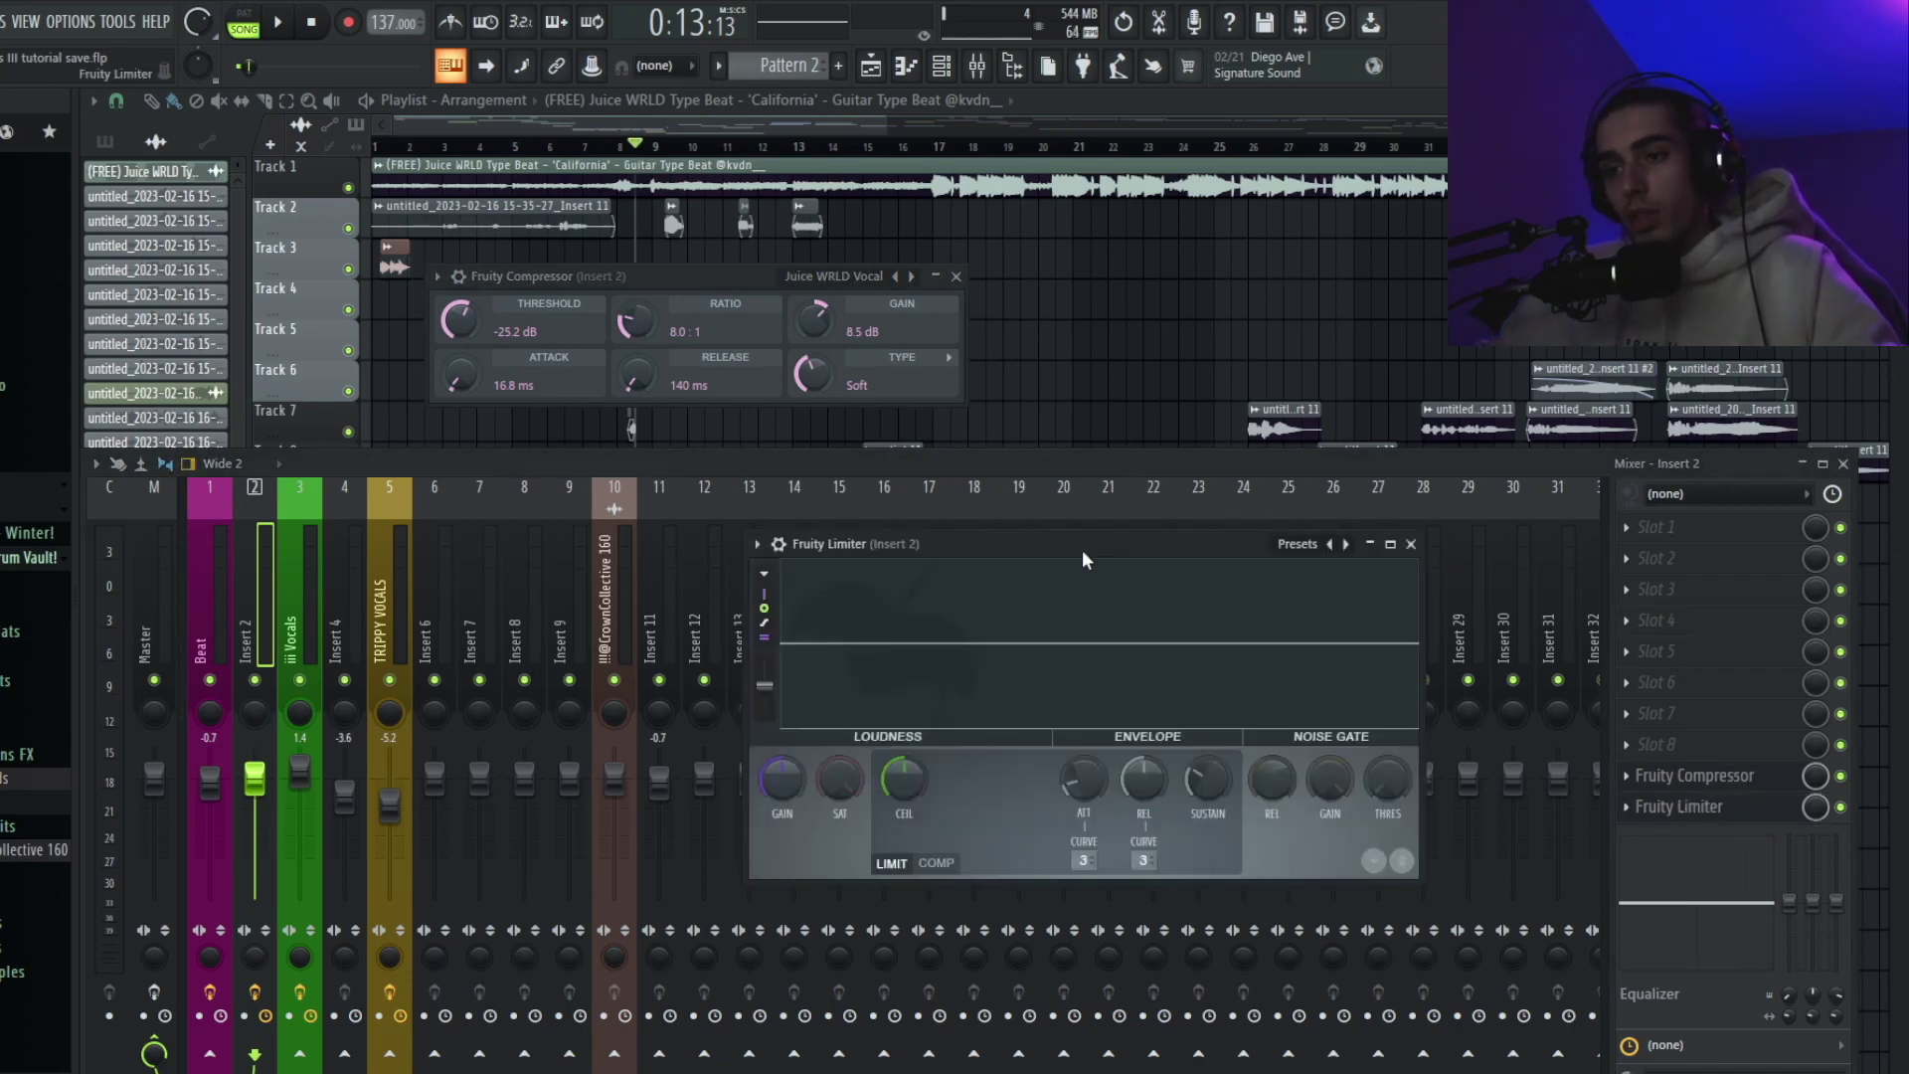
Step: Add Fruity Limiter in slot 10 after the compressor and close both plugin windows
left_click_drag(1082, 551, 942, 504)
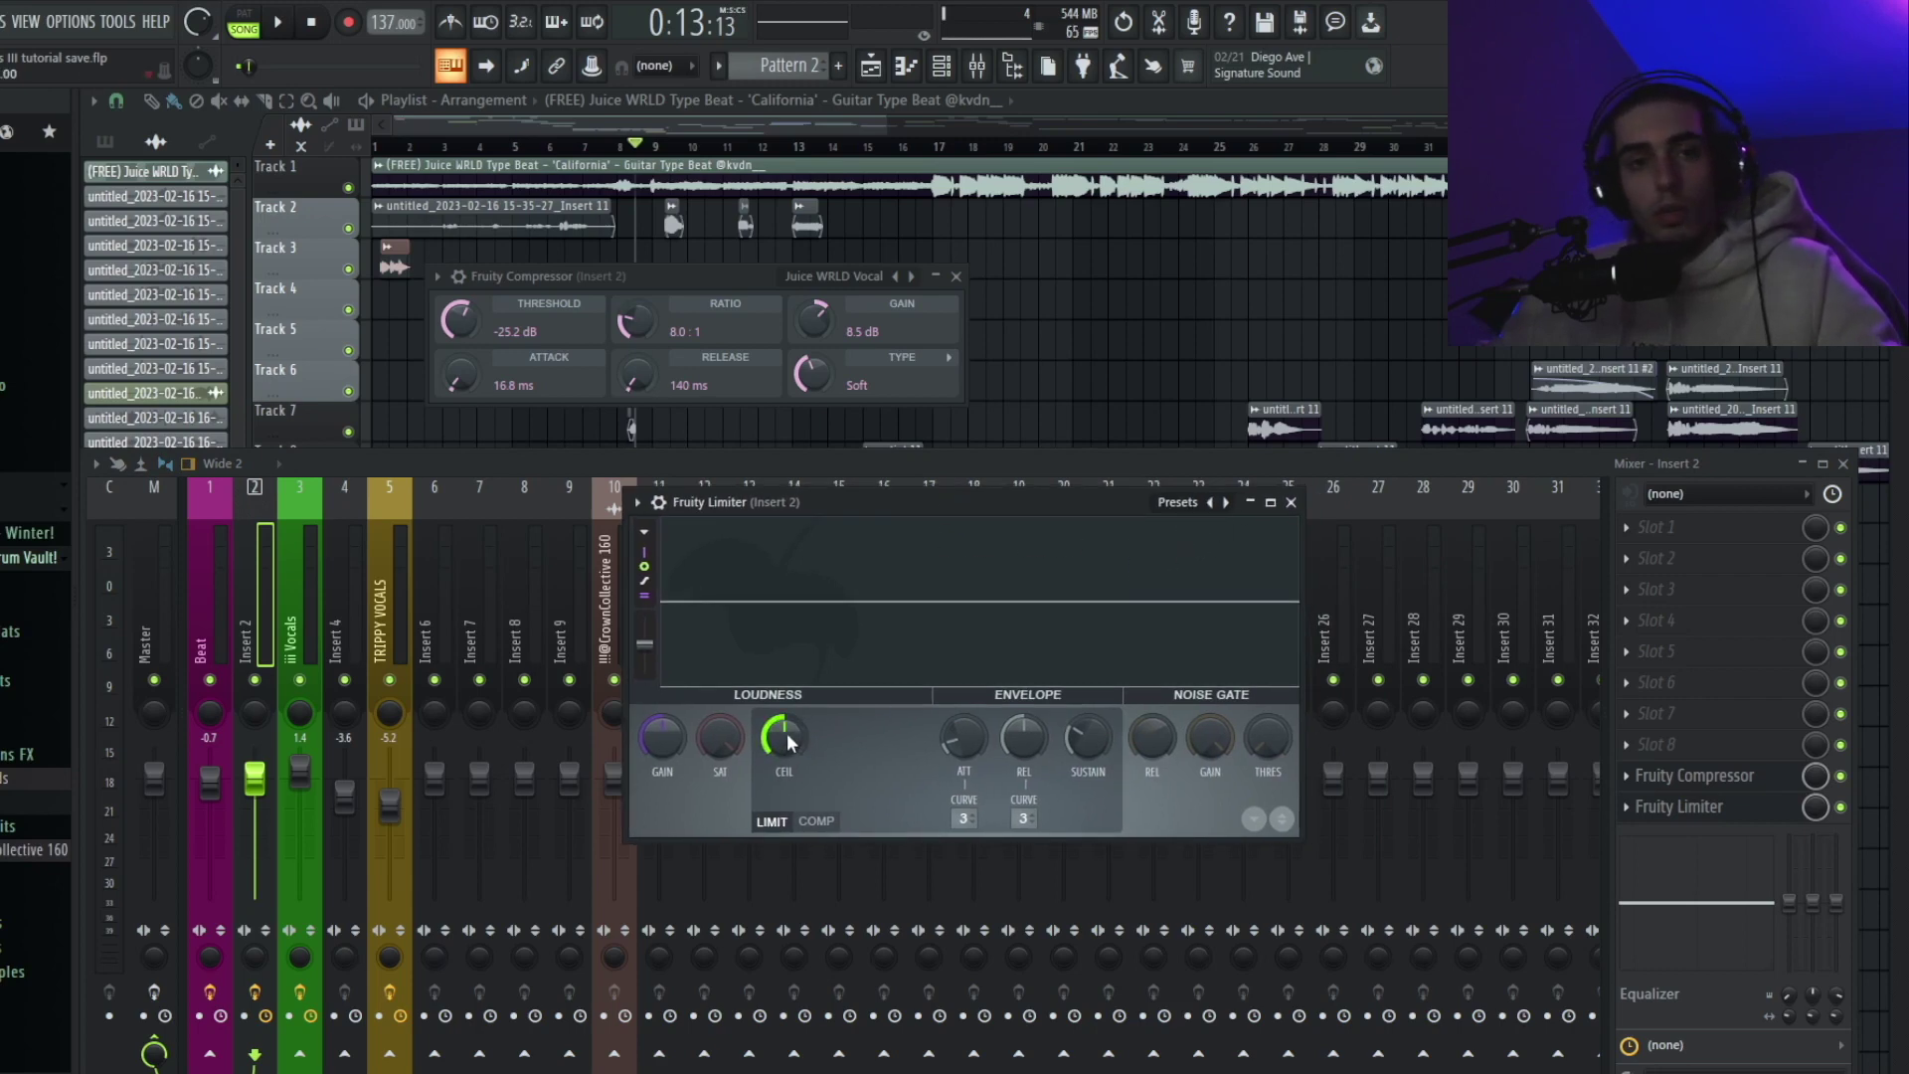
left_click(1291, 502)
left_click(957, 277)
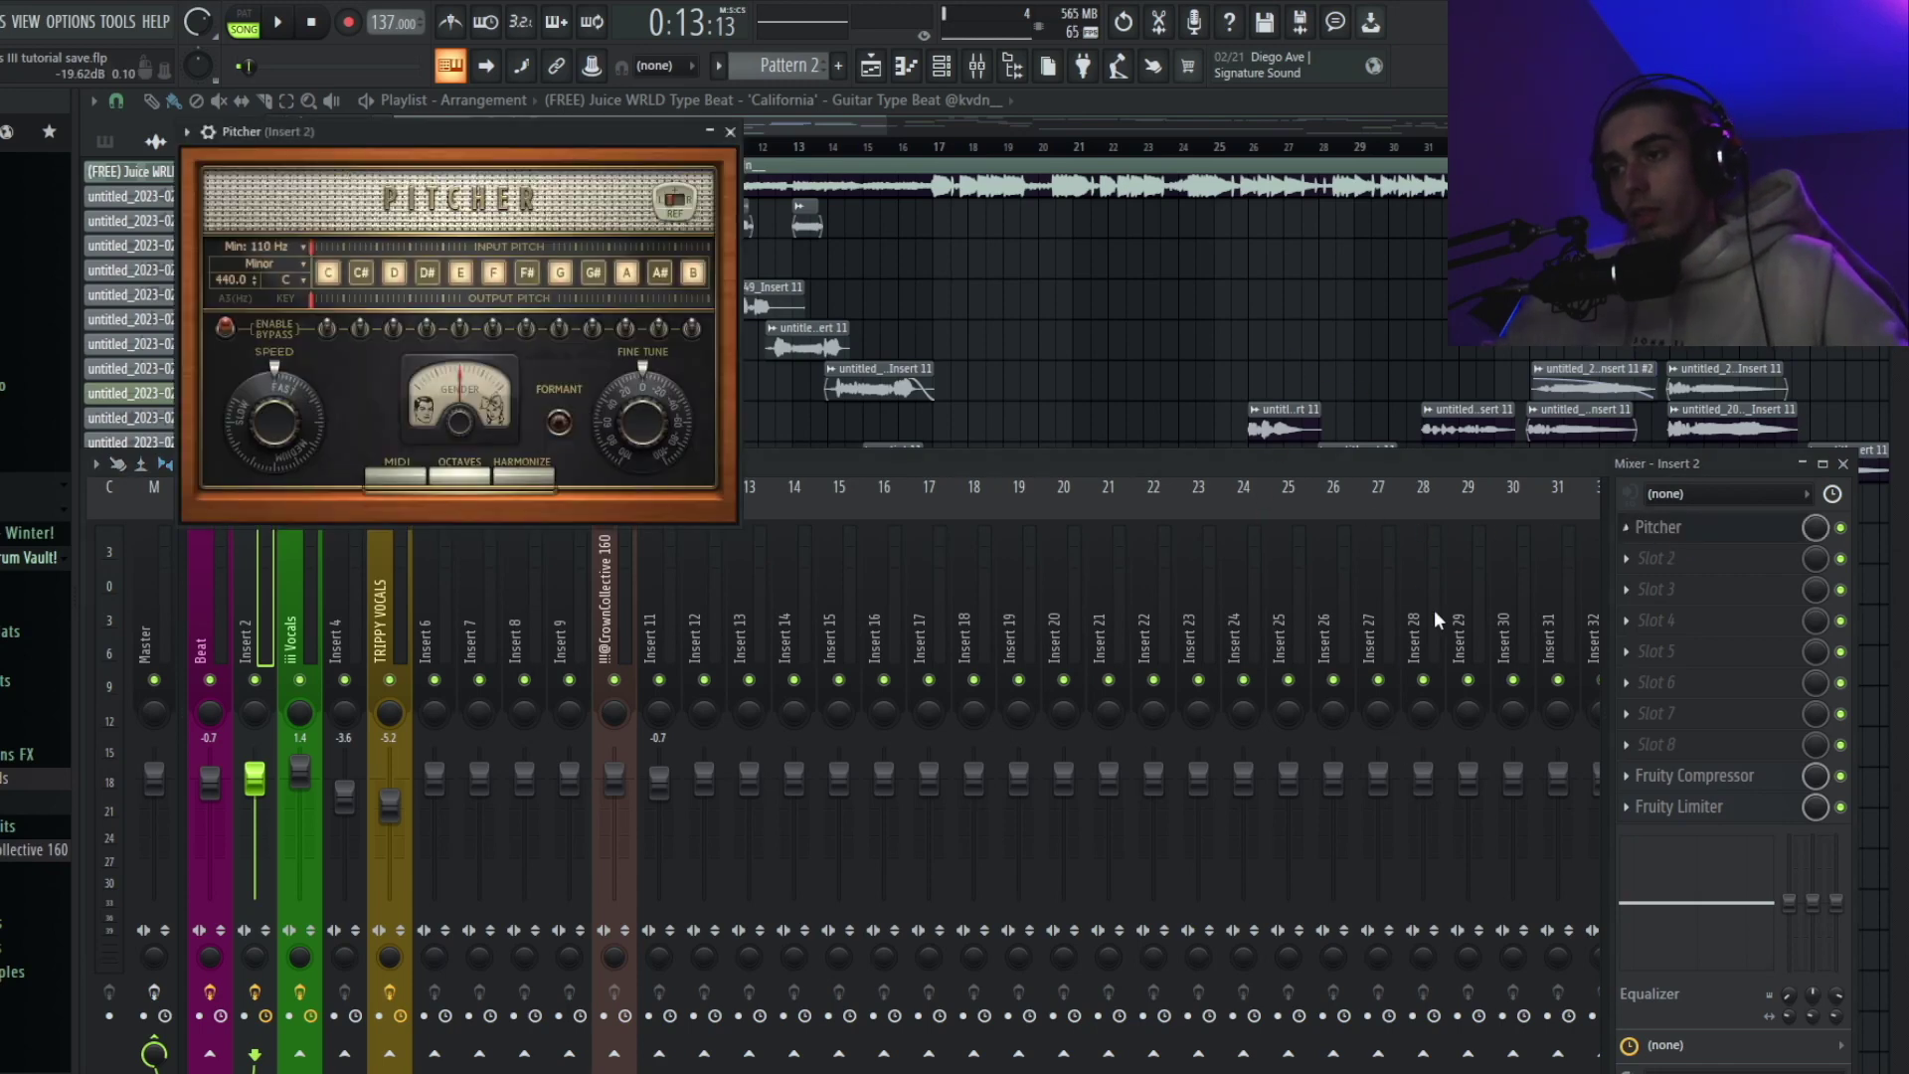
Step: Position the Pitcher window over the mixer and set Pitcher's scale to Major
left_click(1698, 562)
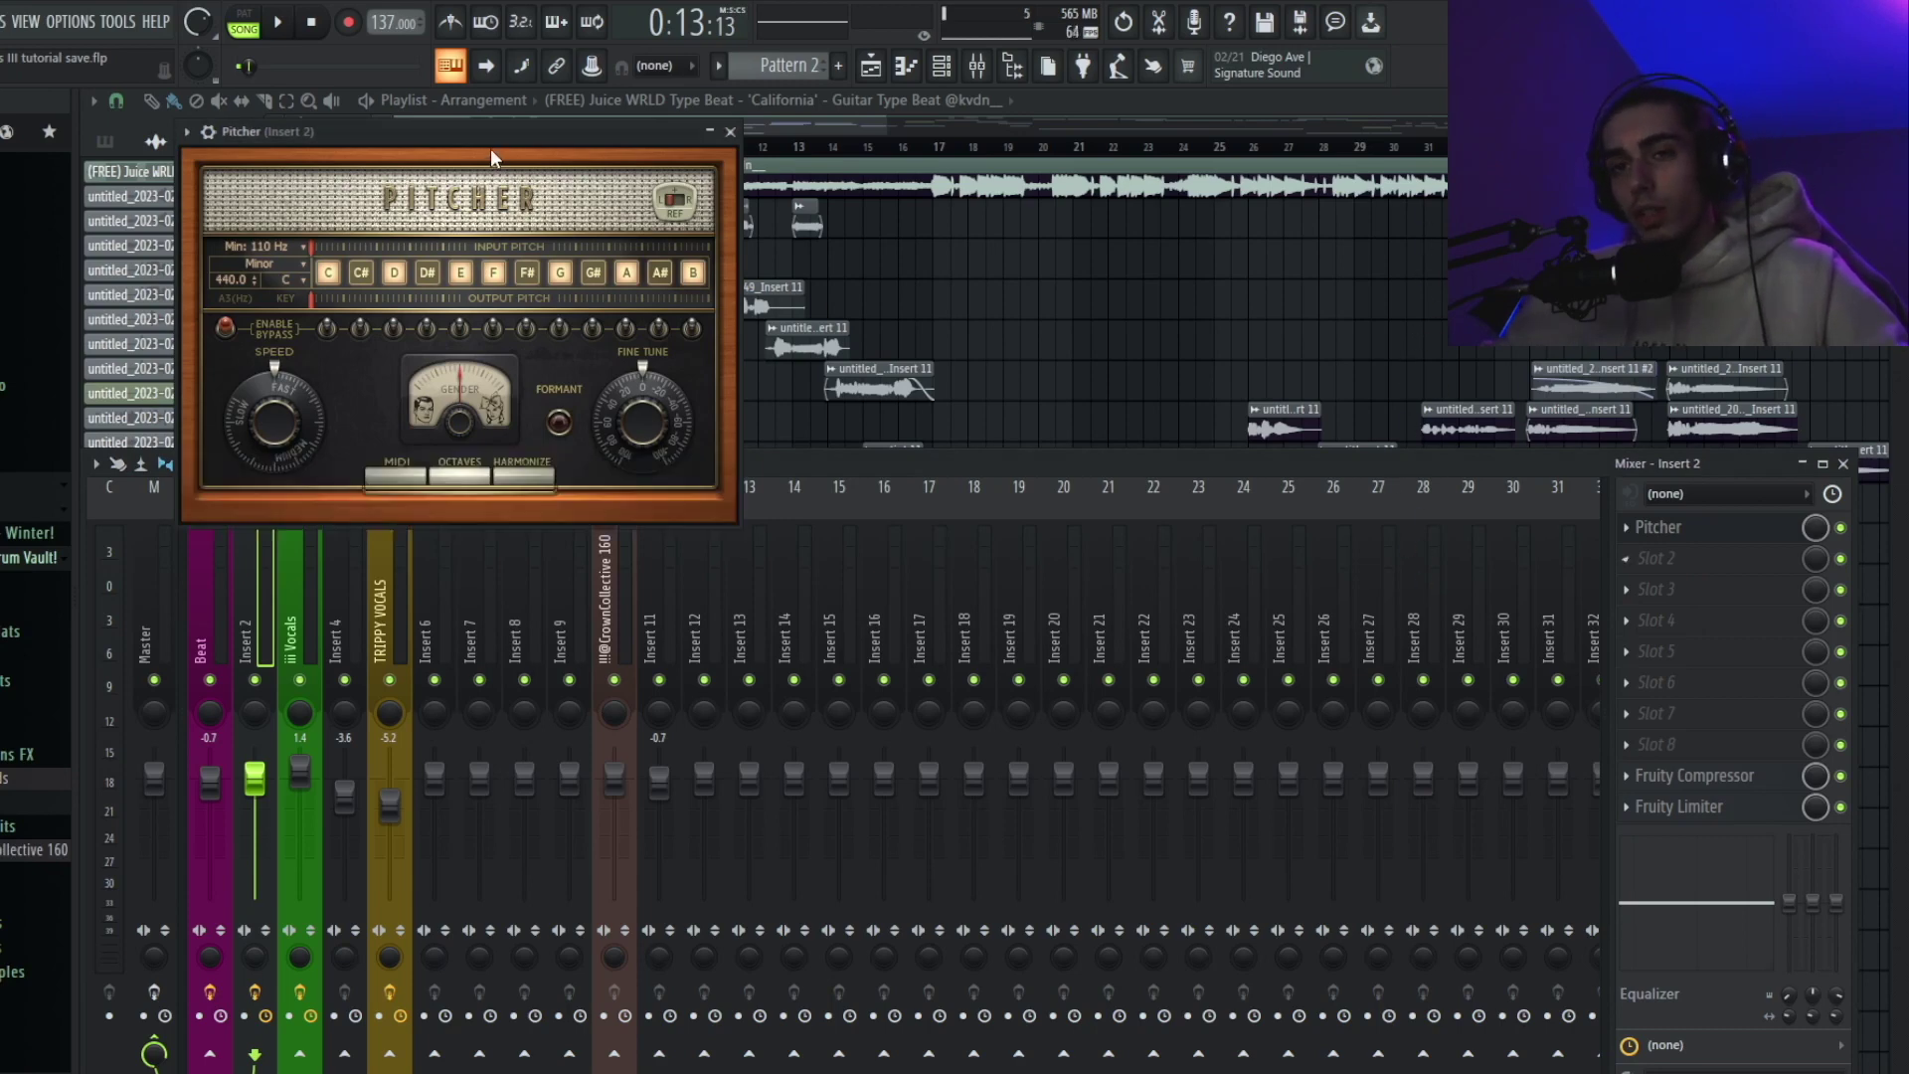
left_click_drag(491, 133, 981, 205)
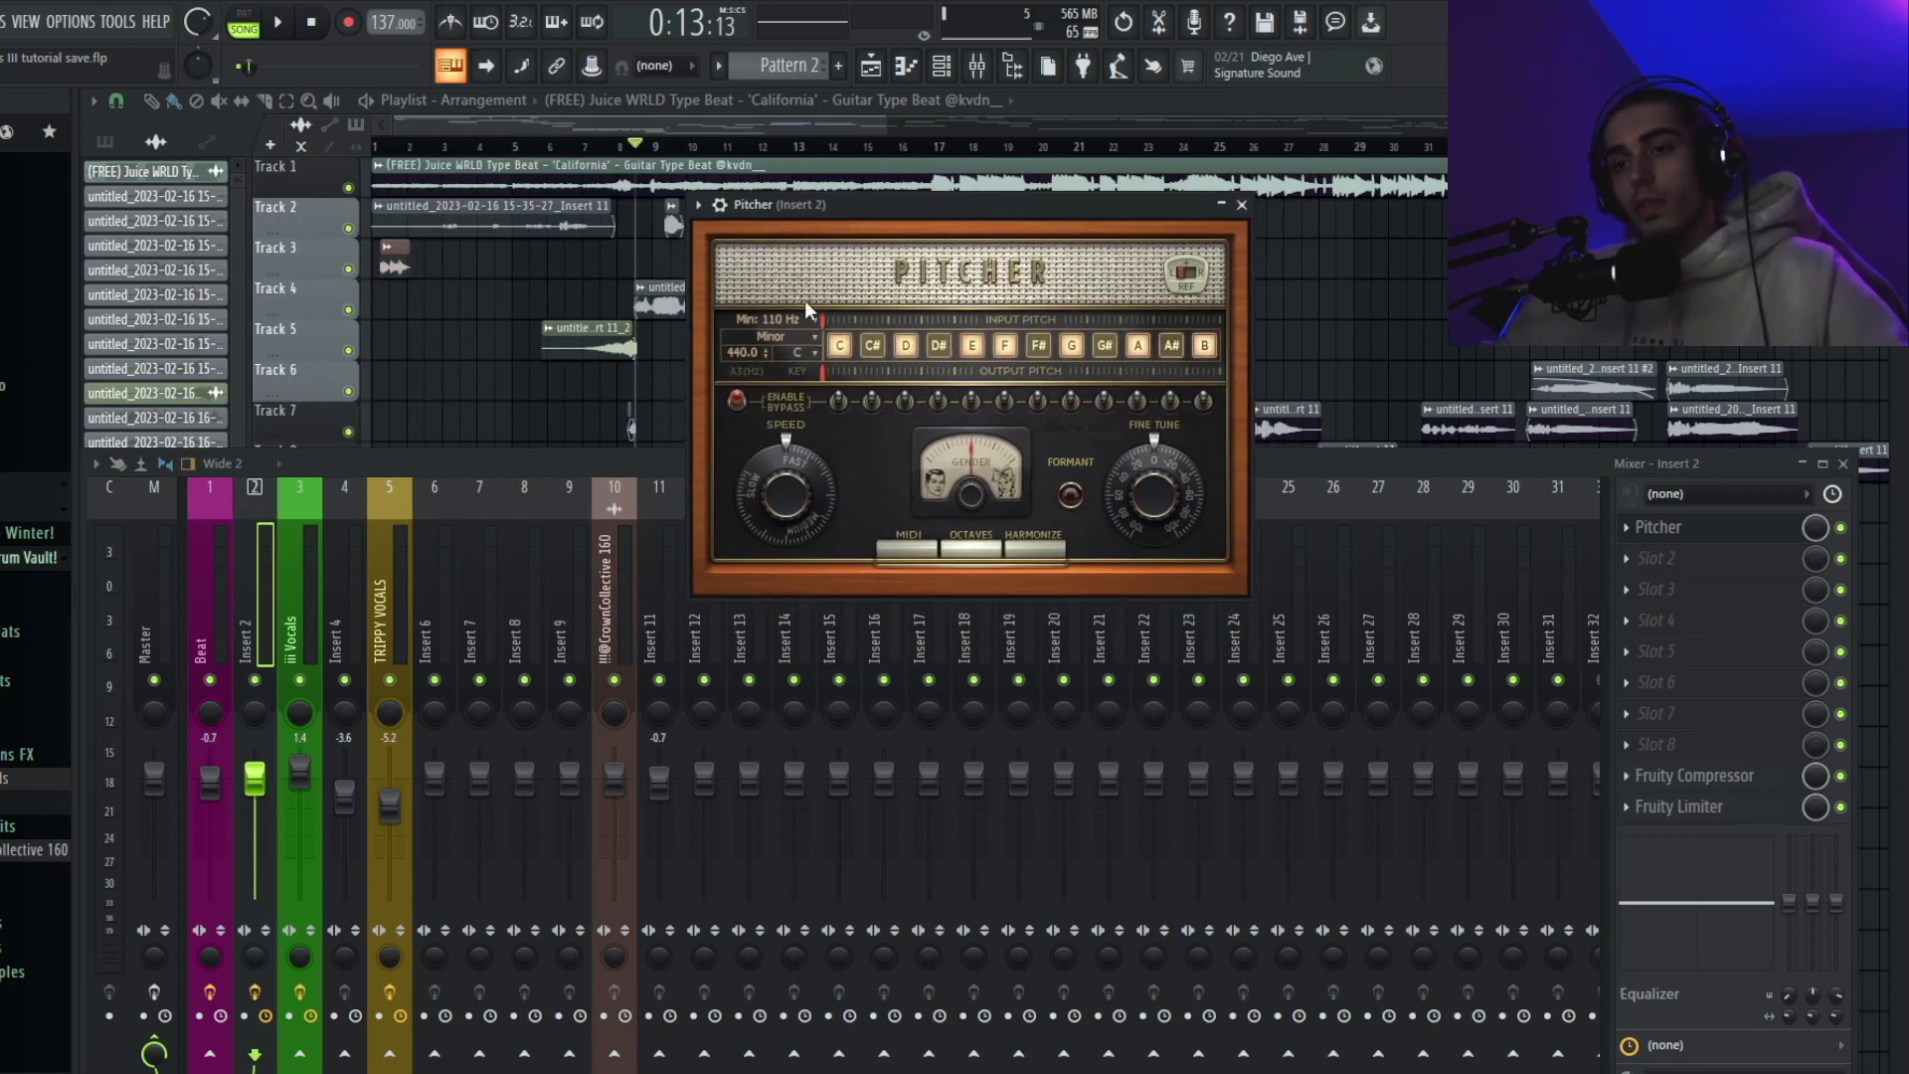
left_click(793, 336)
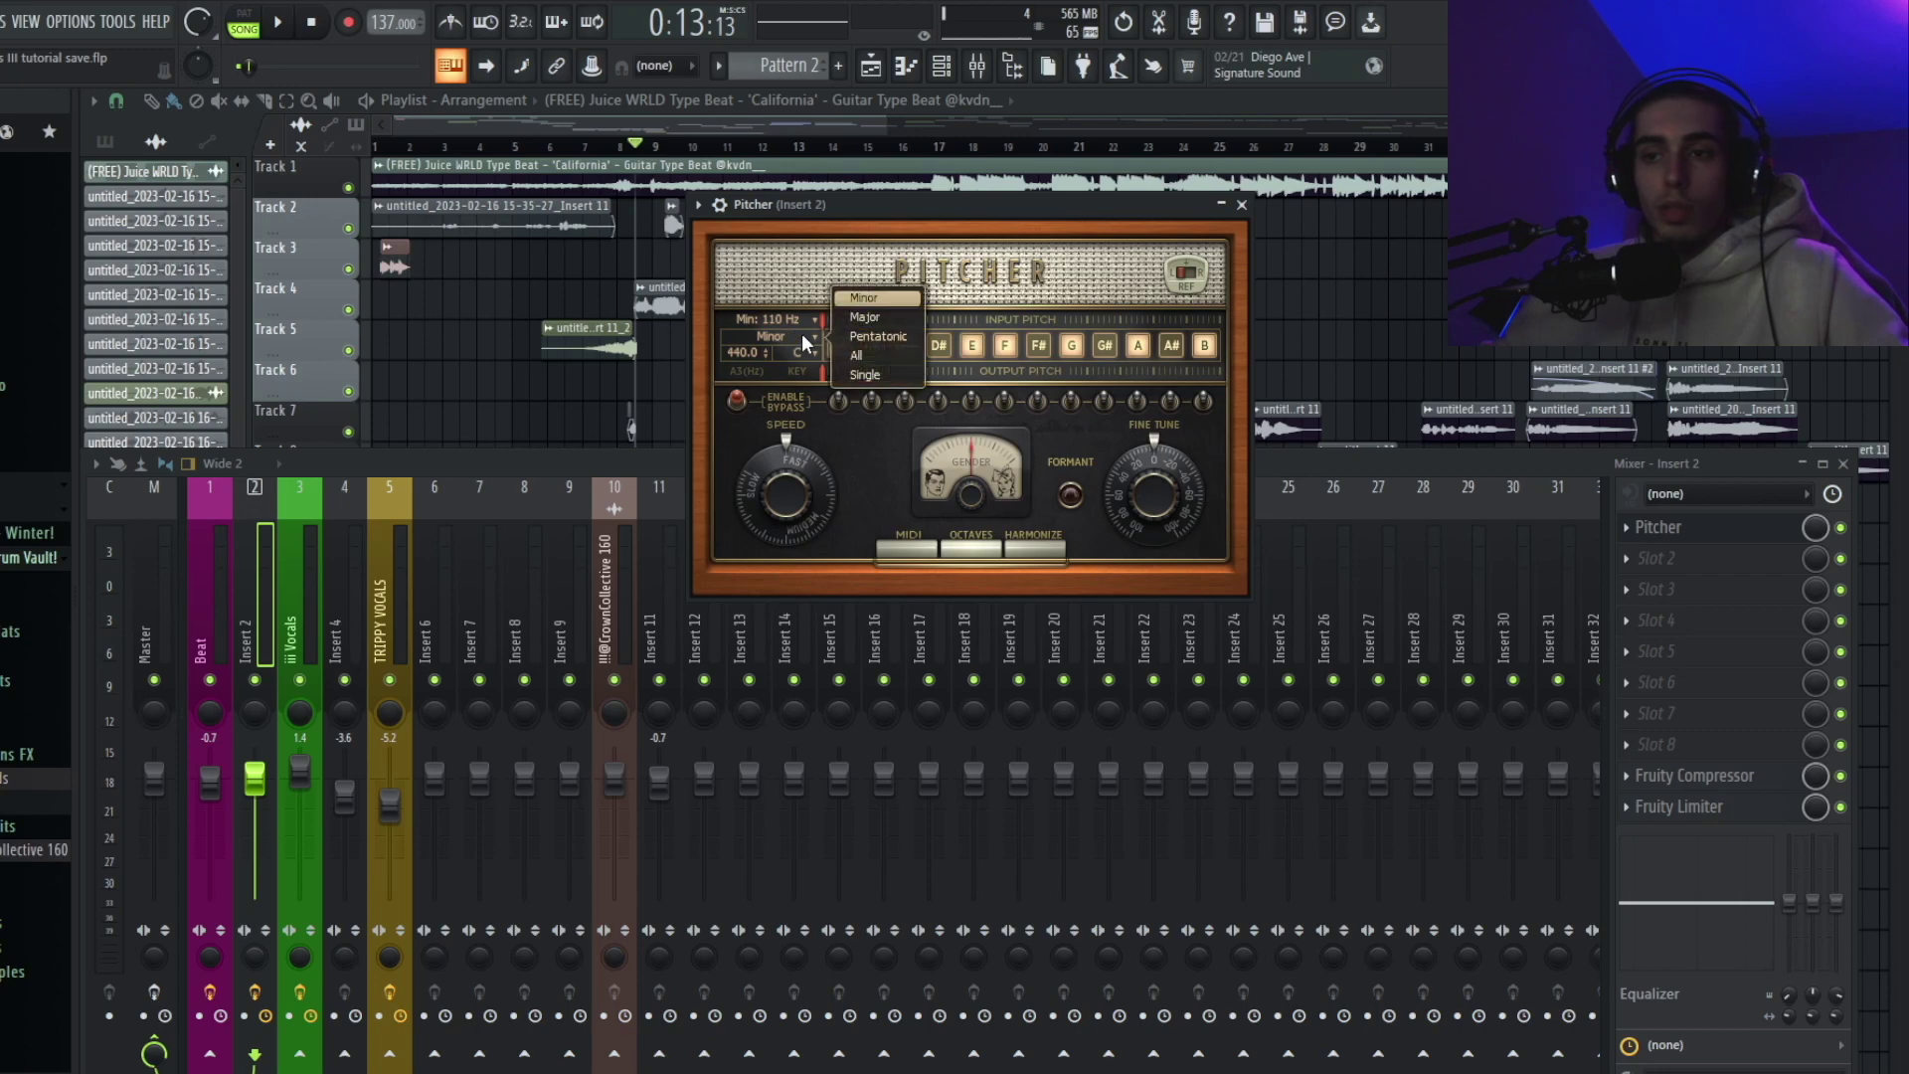
left_click(861, 317)
Step: Check the iii Vocals track's Pitcher, return to Insert 2's Pitcher, and bring the playlist forward
left_click(811, 356)
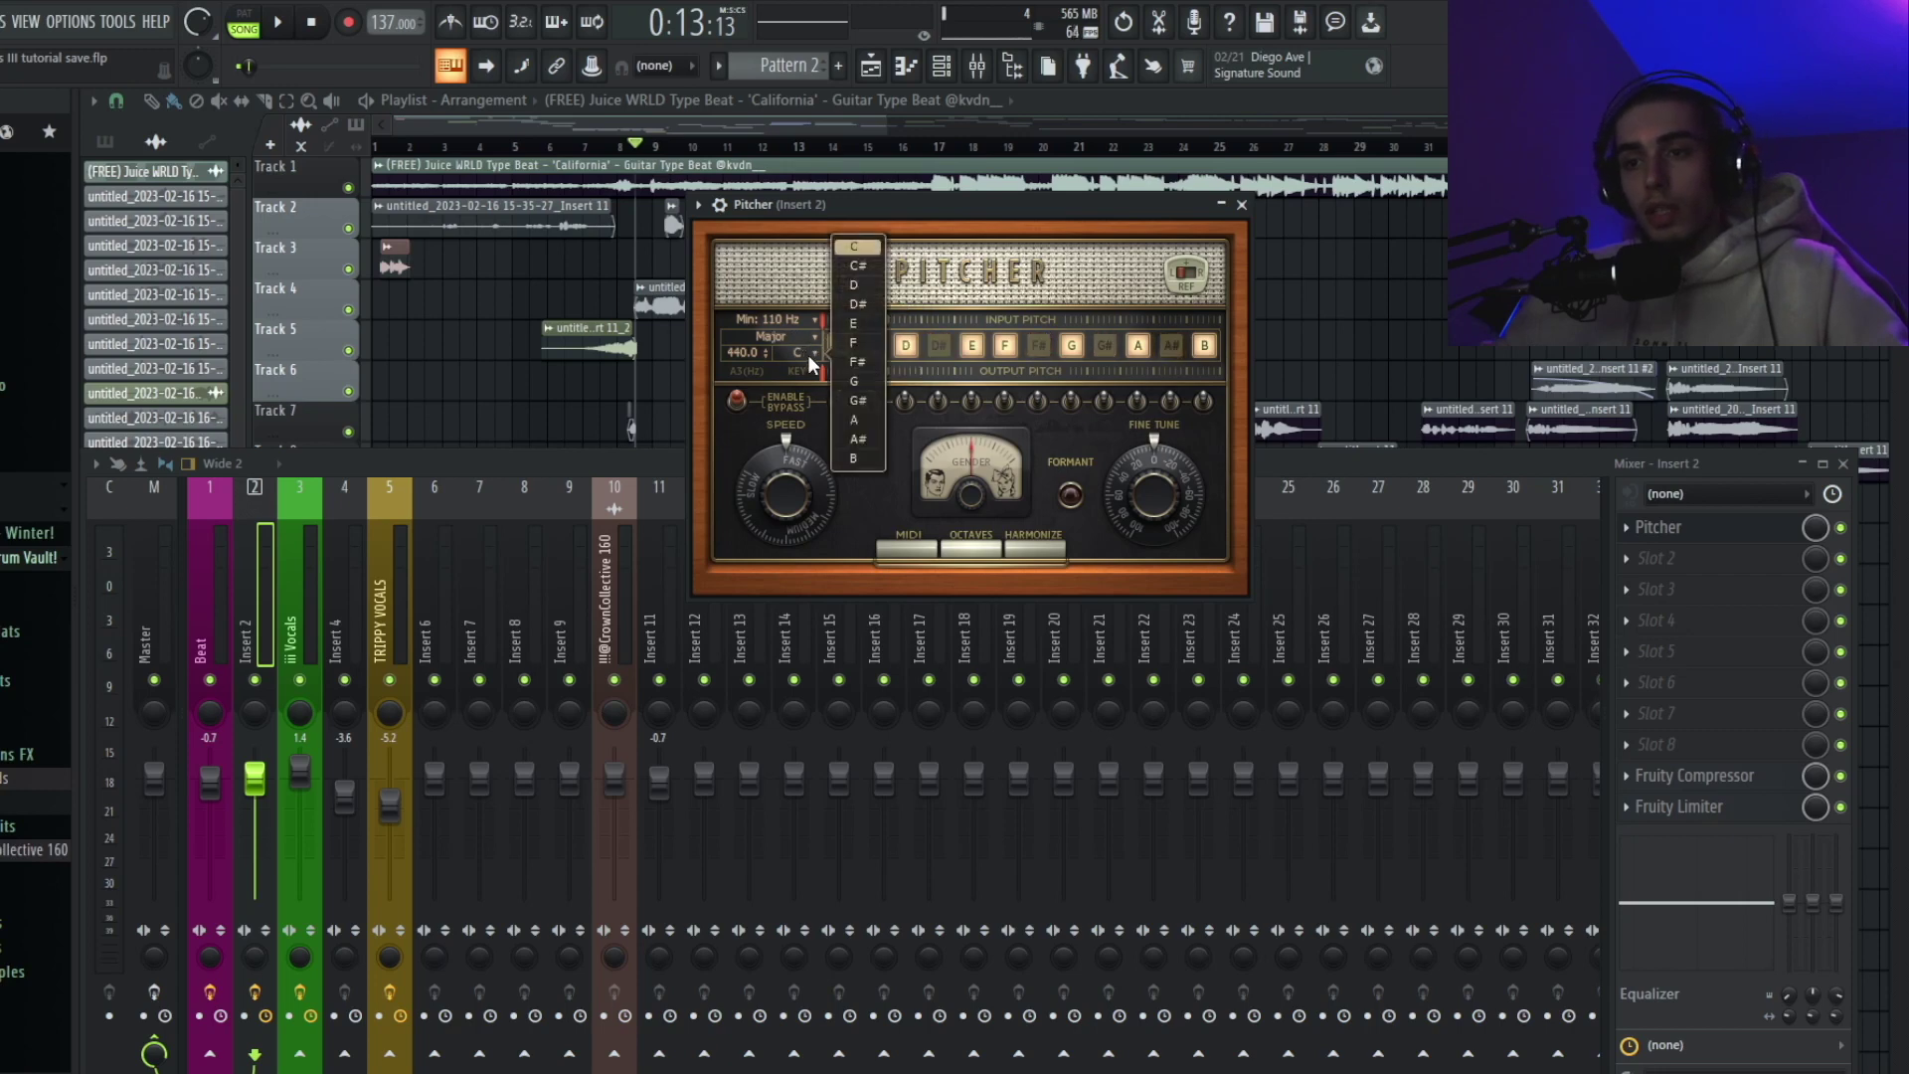
left_click(327, 609)
left_click(306, 612)
left_click(1681, 528)
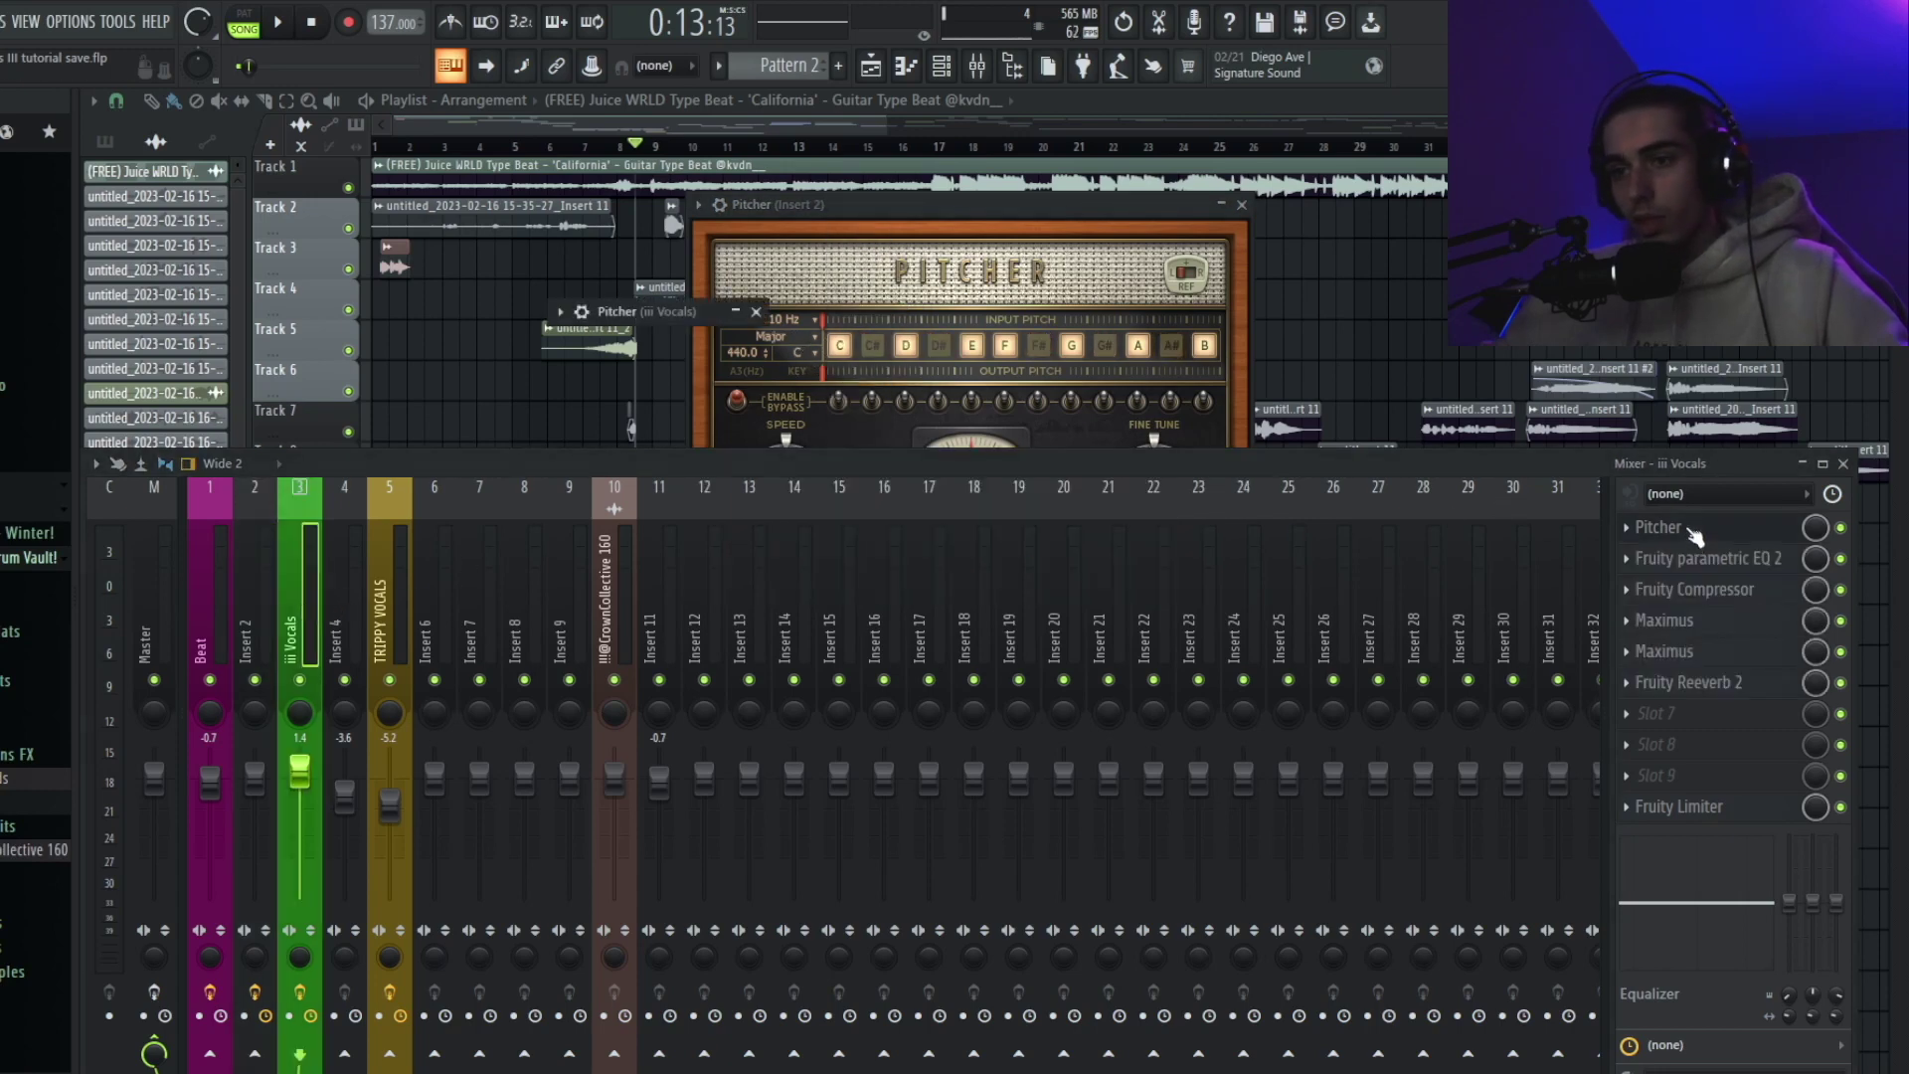
key("Escape")
left_click(757, 314)
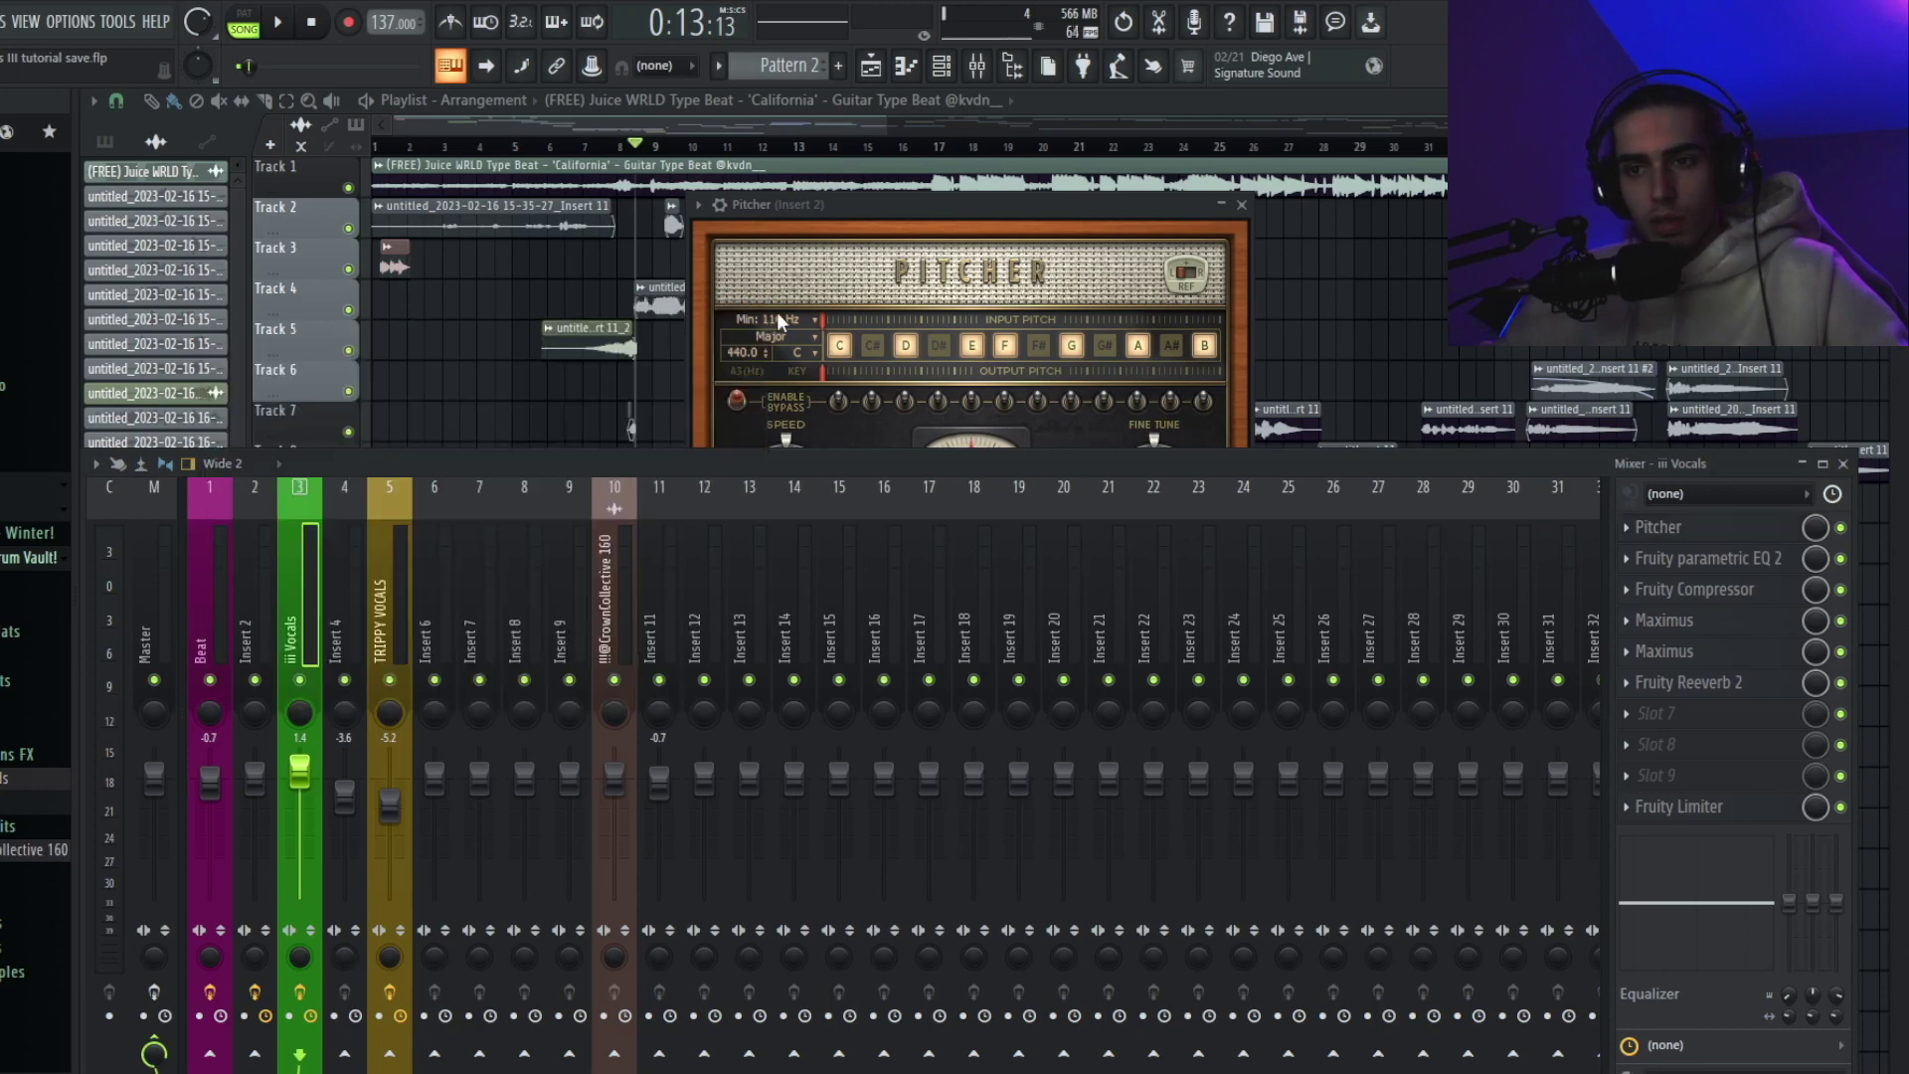
left_click(795, 370)
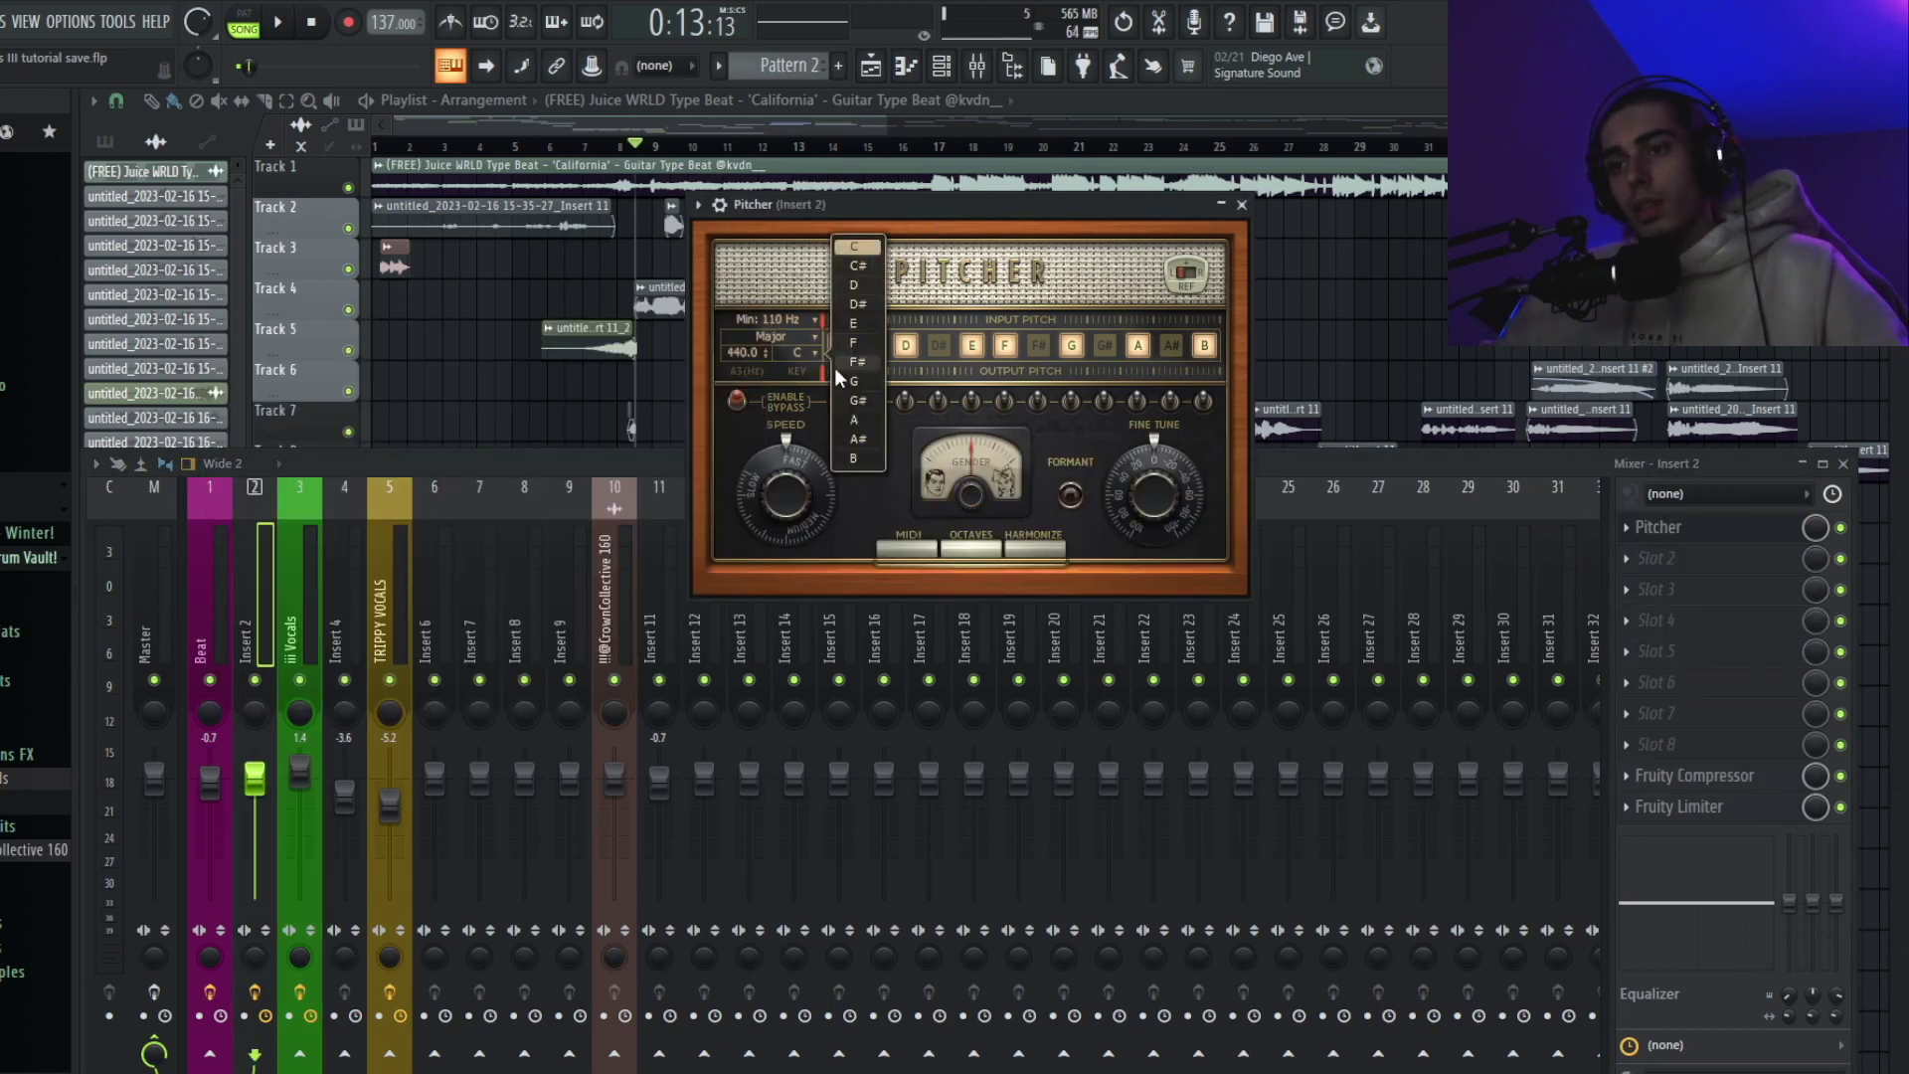
left_click(738, 166)
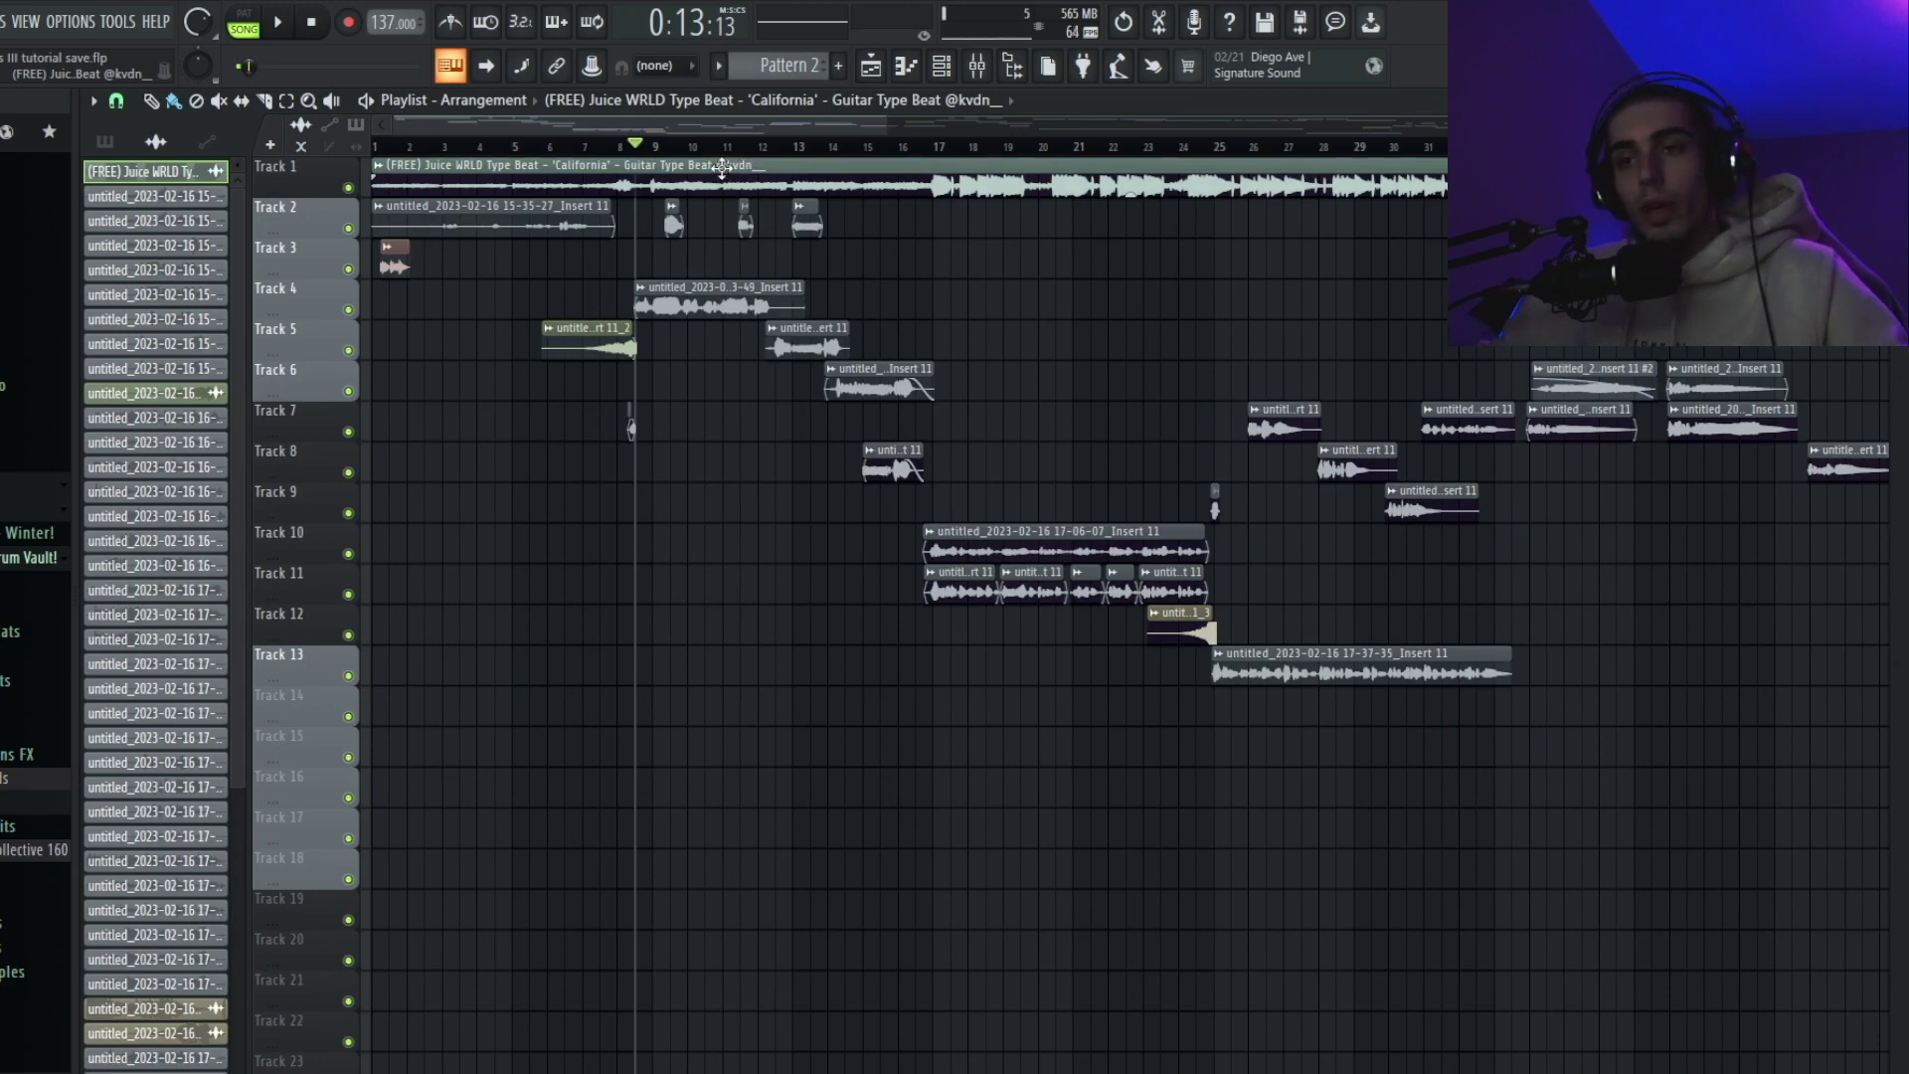
Step: Reopen Insert 2's Pitcher in the mixer and start playback to hear the tuned vocal
left_click(978, 66)
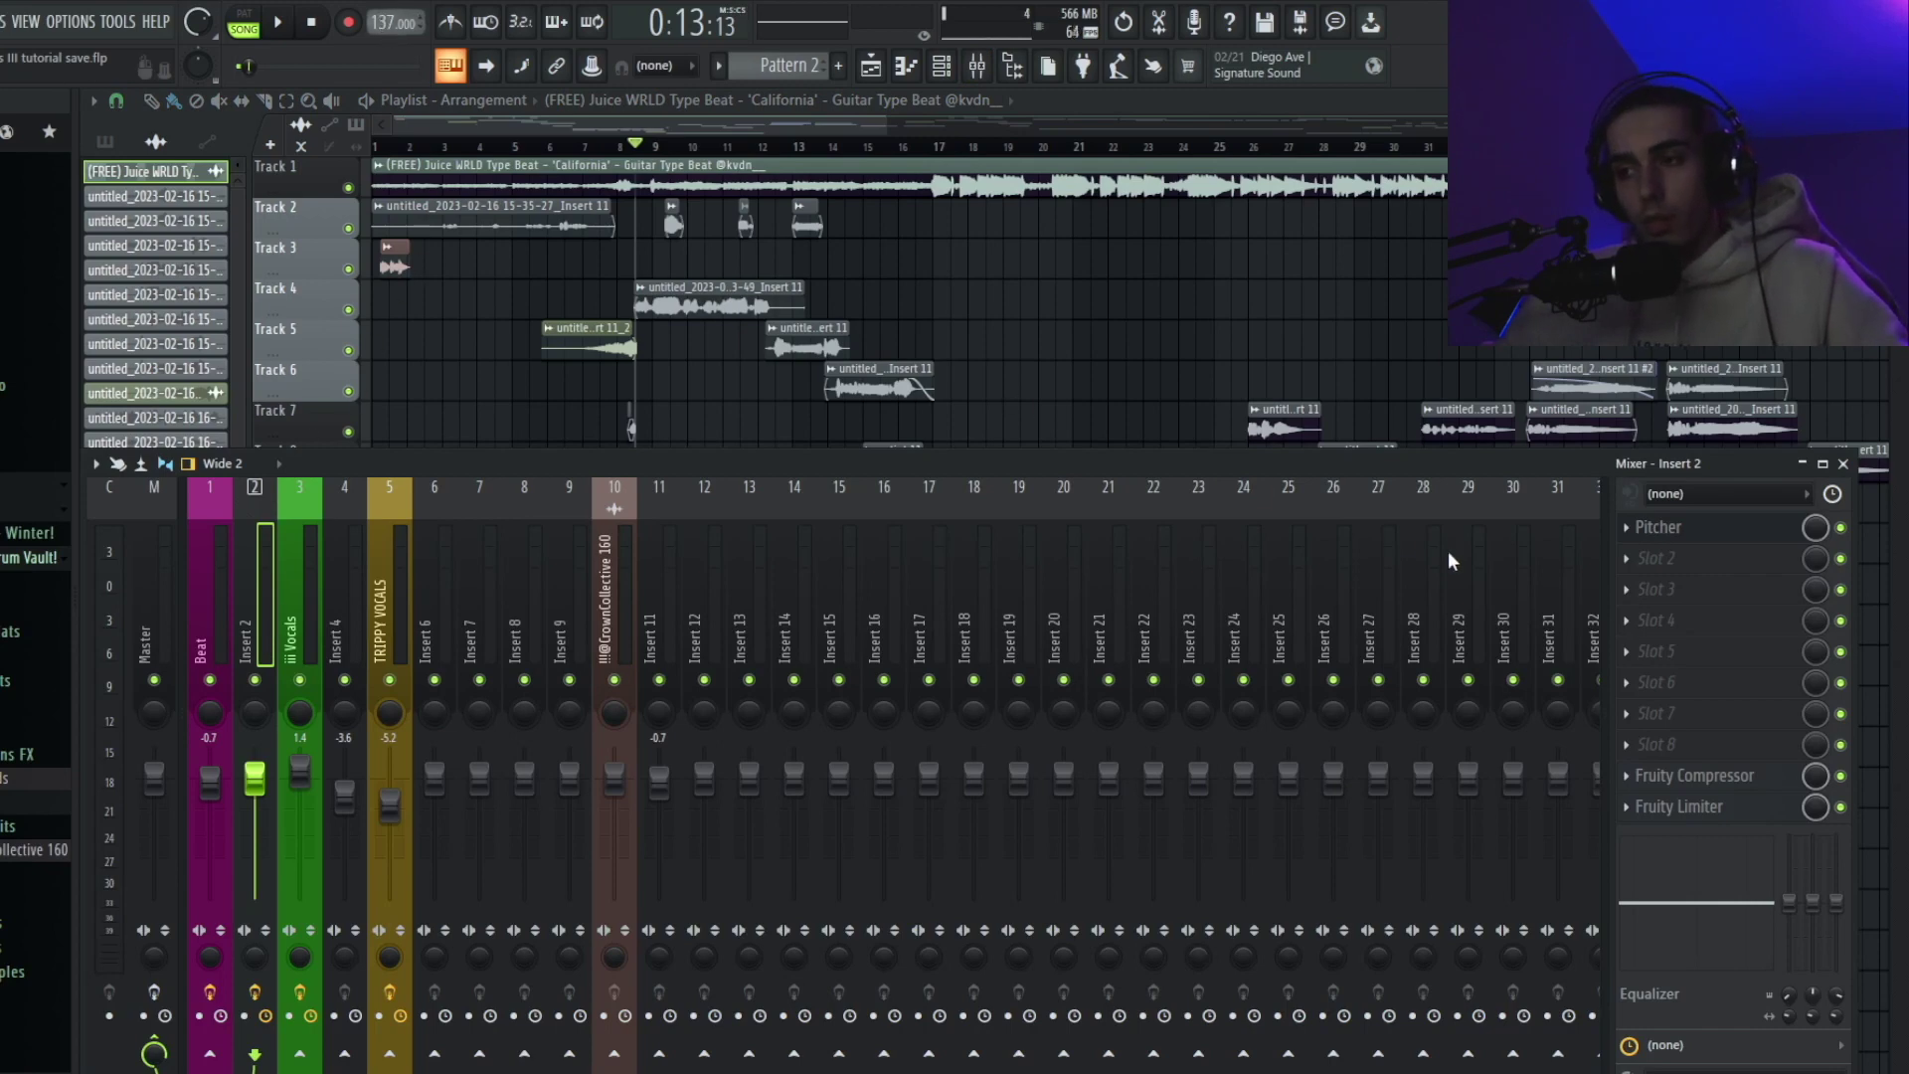
left_click(1739, 531)
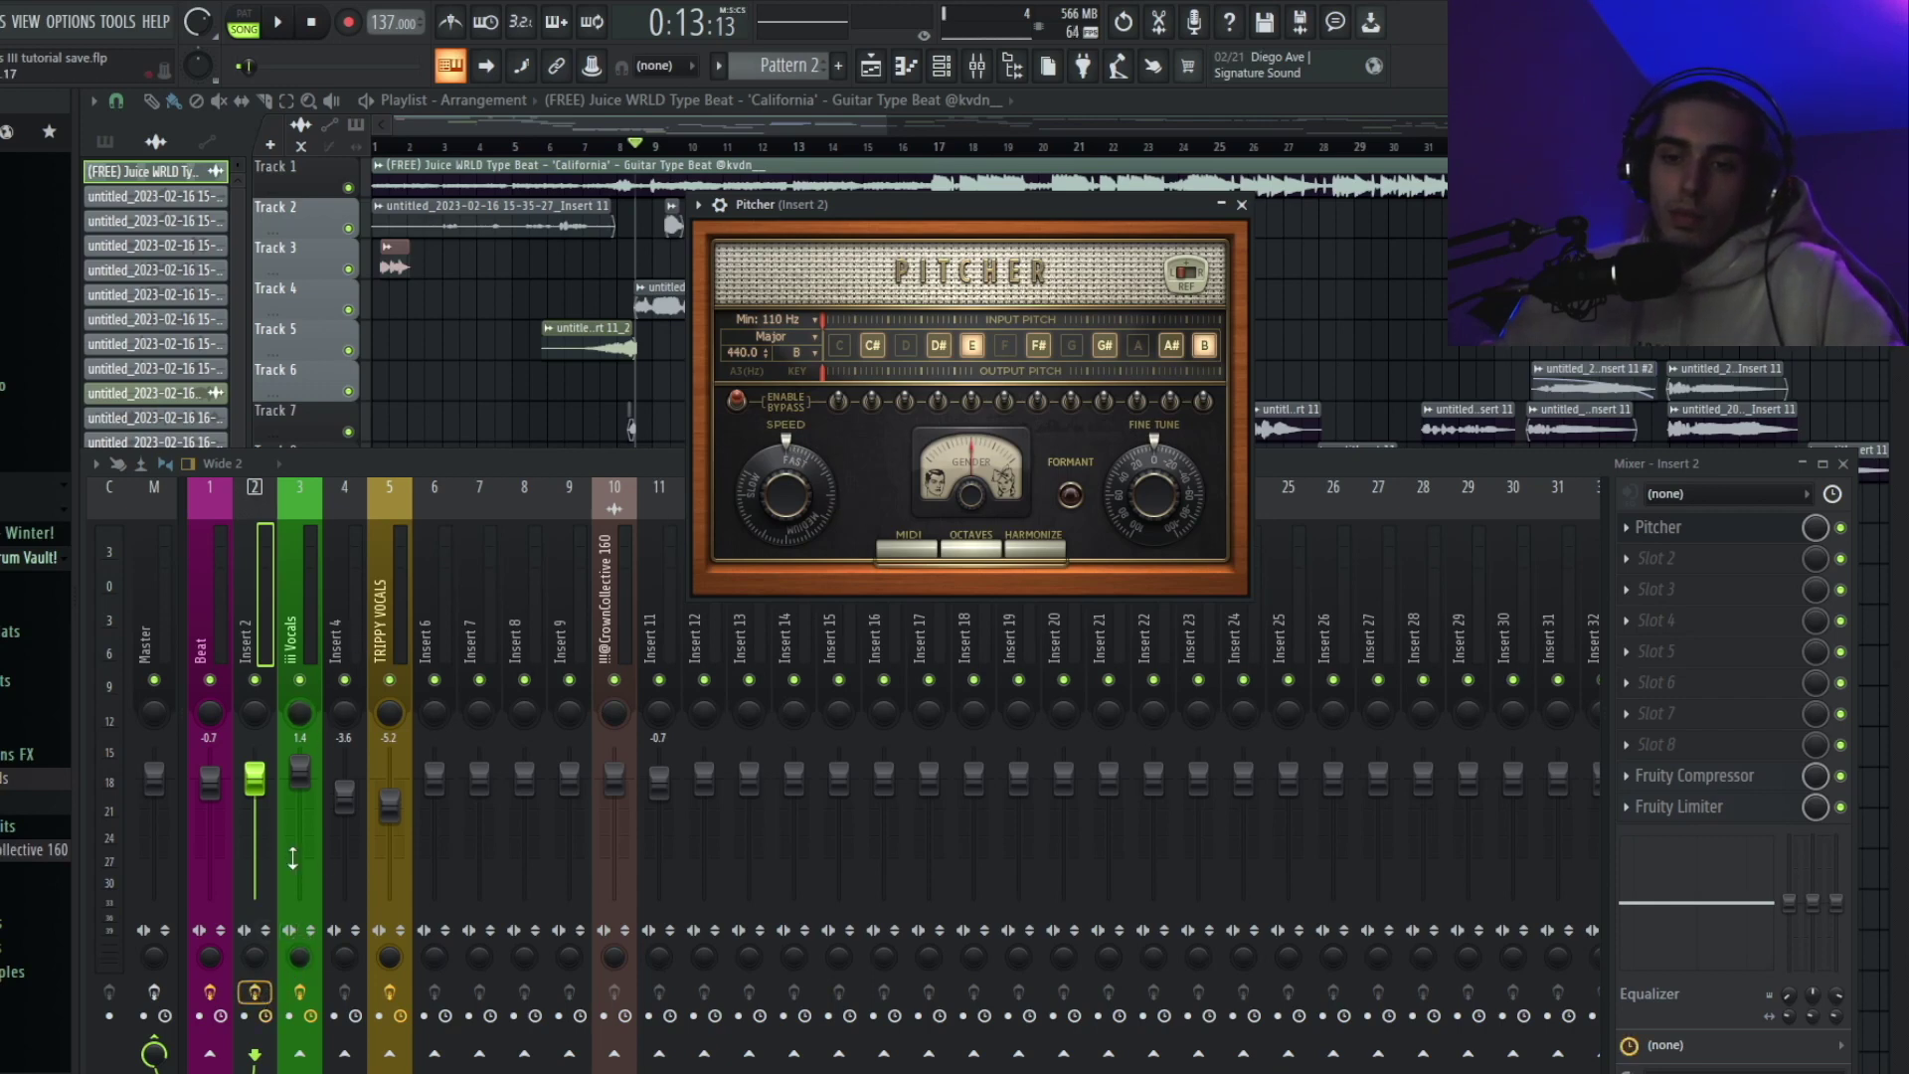
key("space")
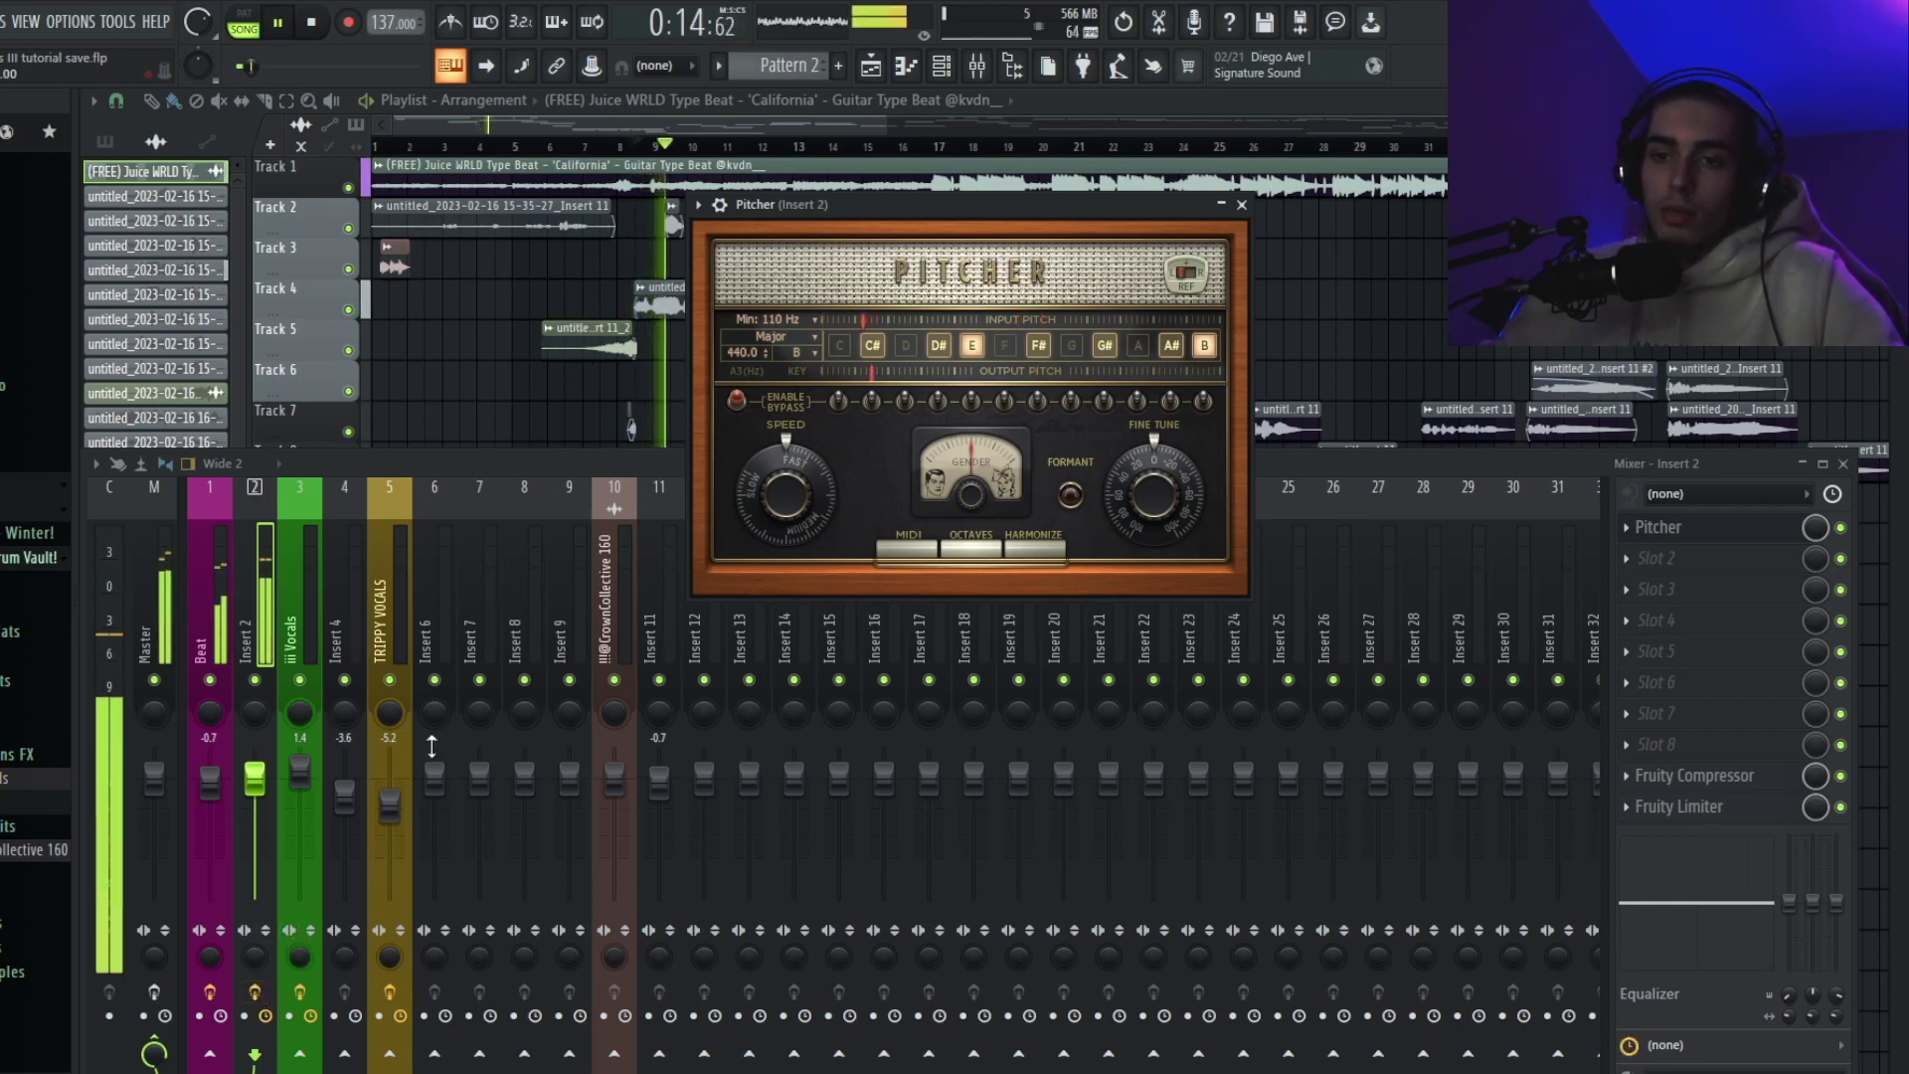
left_click_drag(895, 204, 821, 564)
Step: Arm the vocal Insert 2 for recording and audition the mic through Pitcher
key("space")
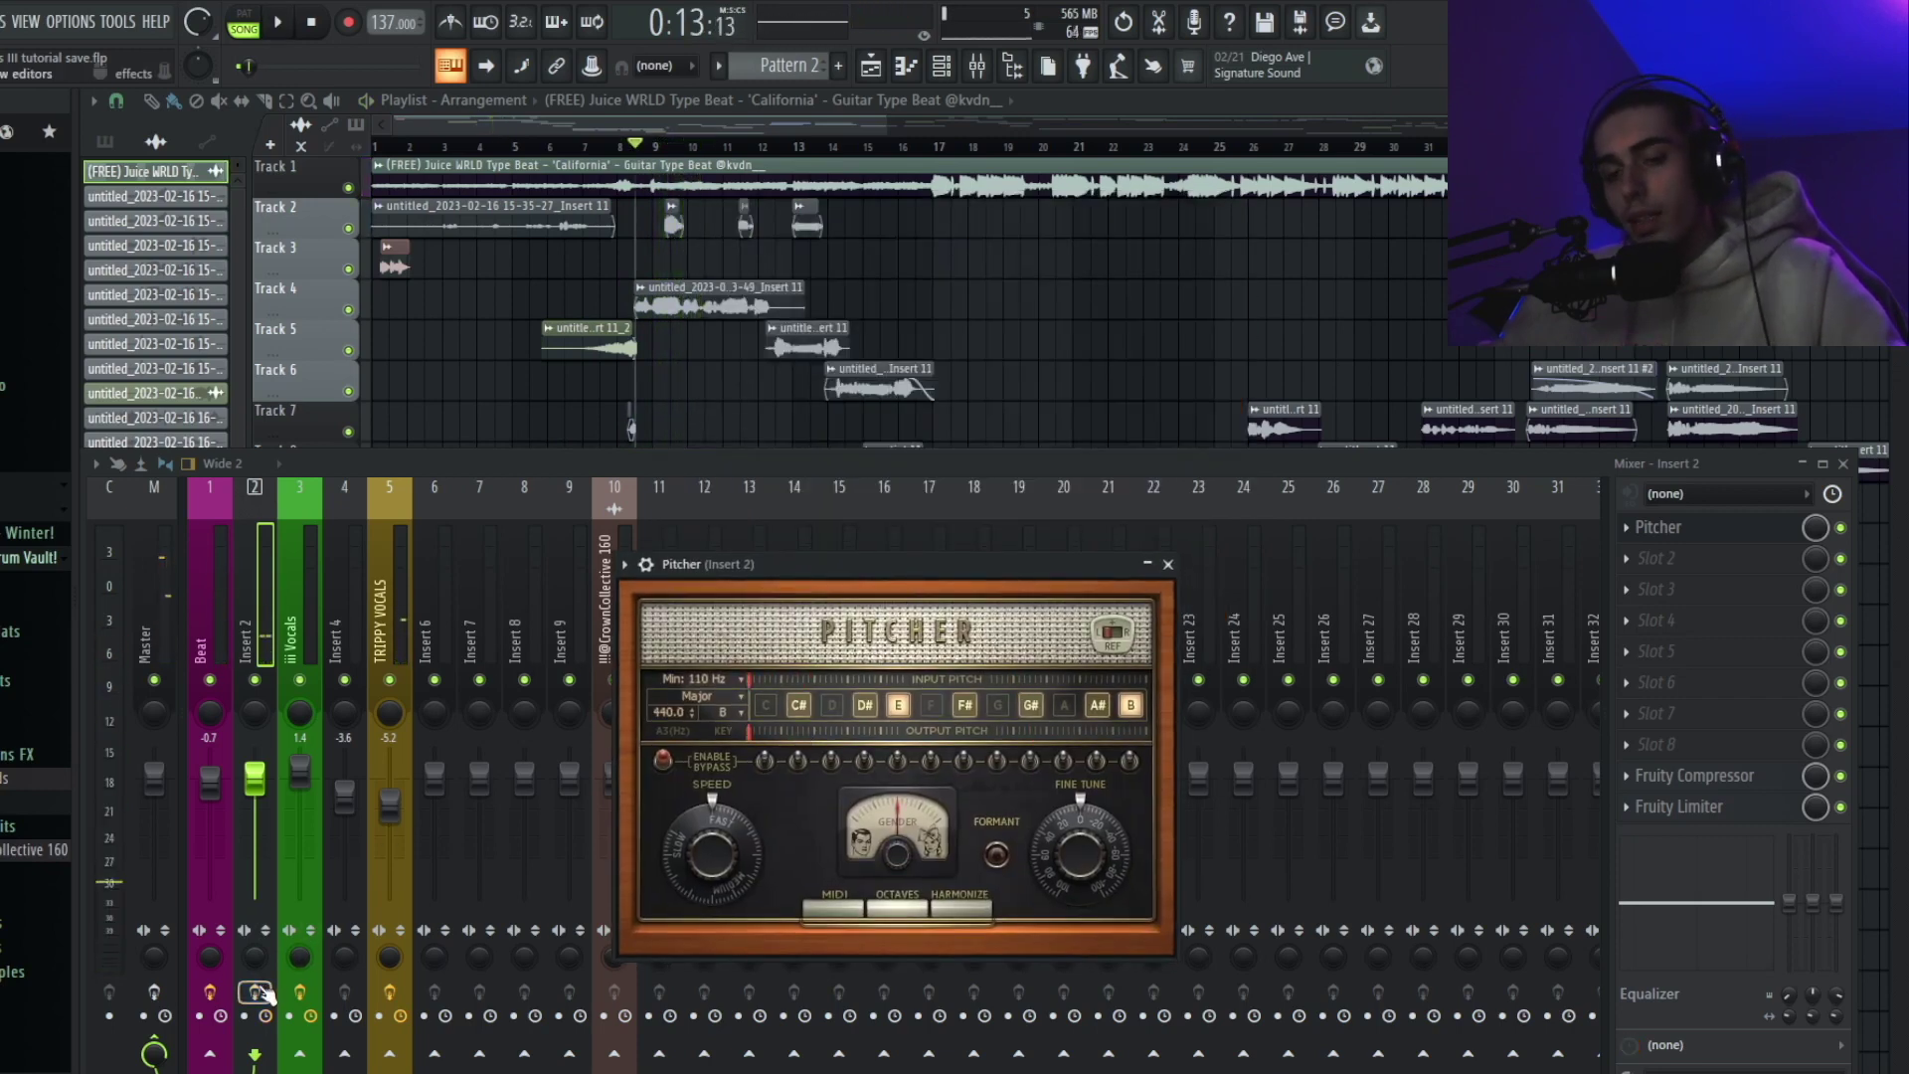
key("space")
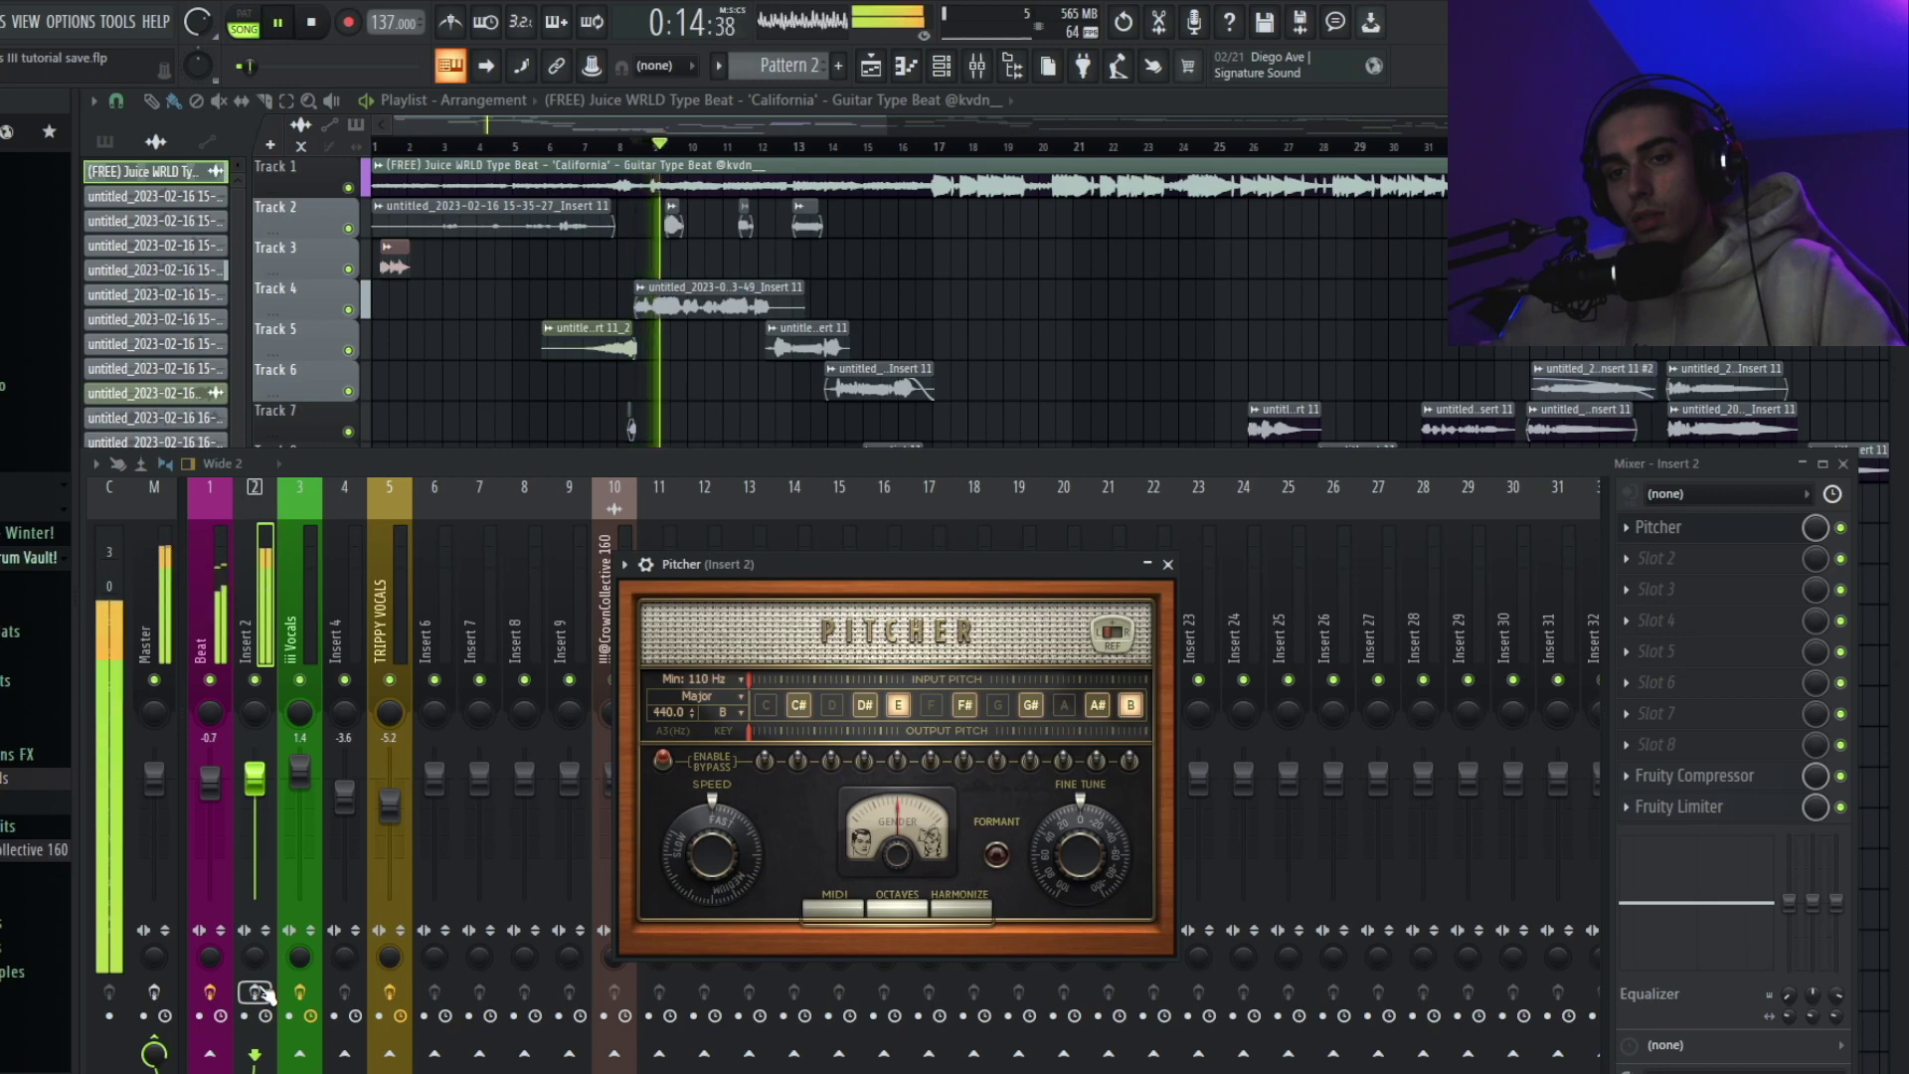
key("space")
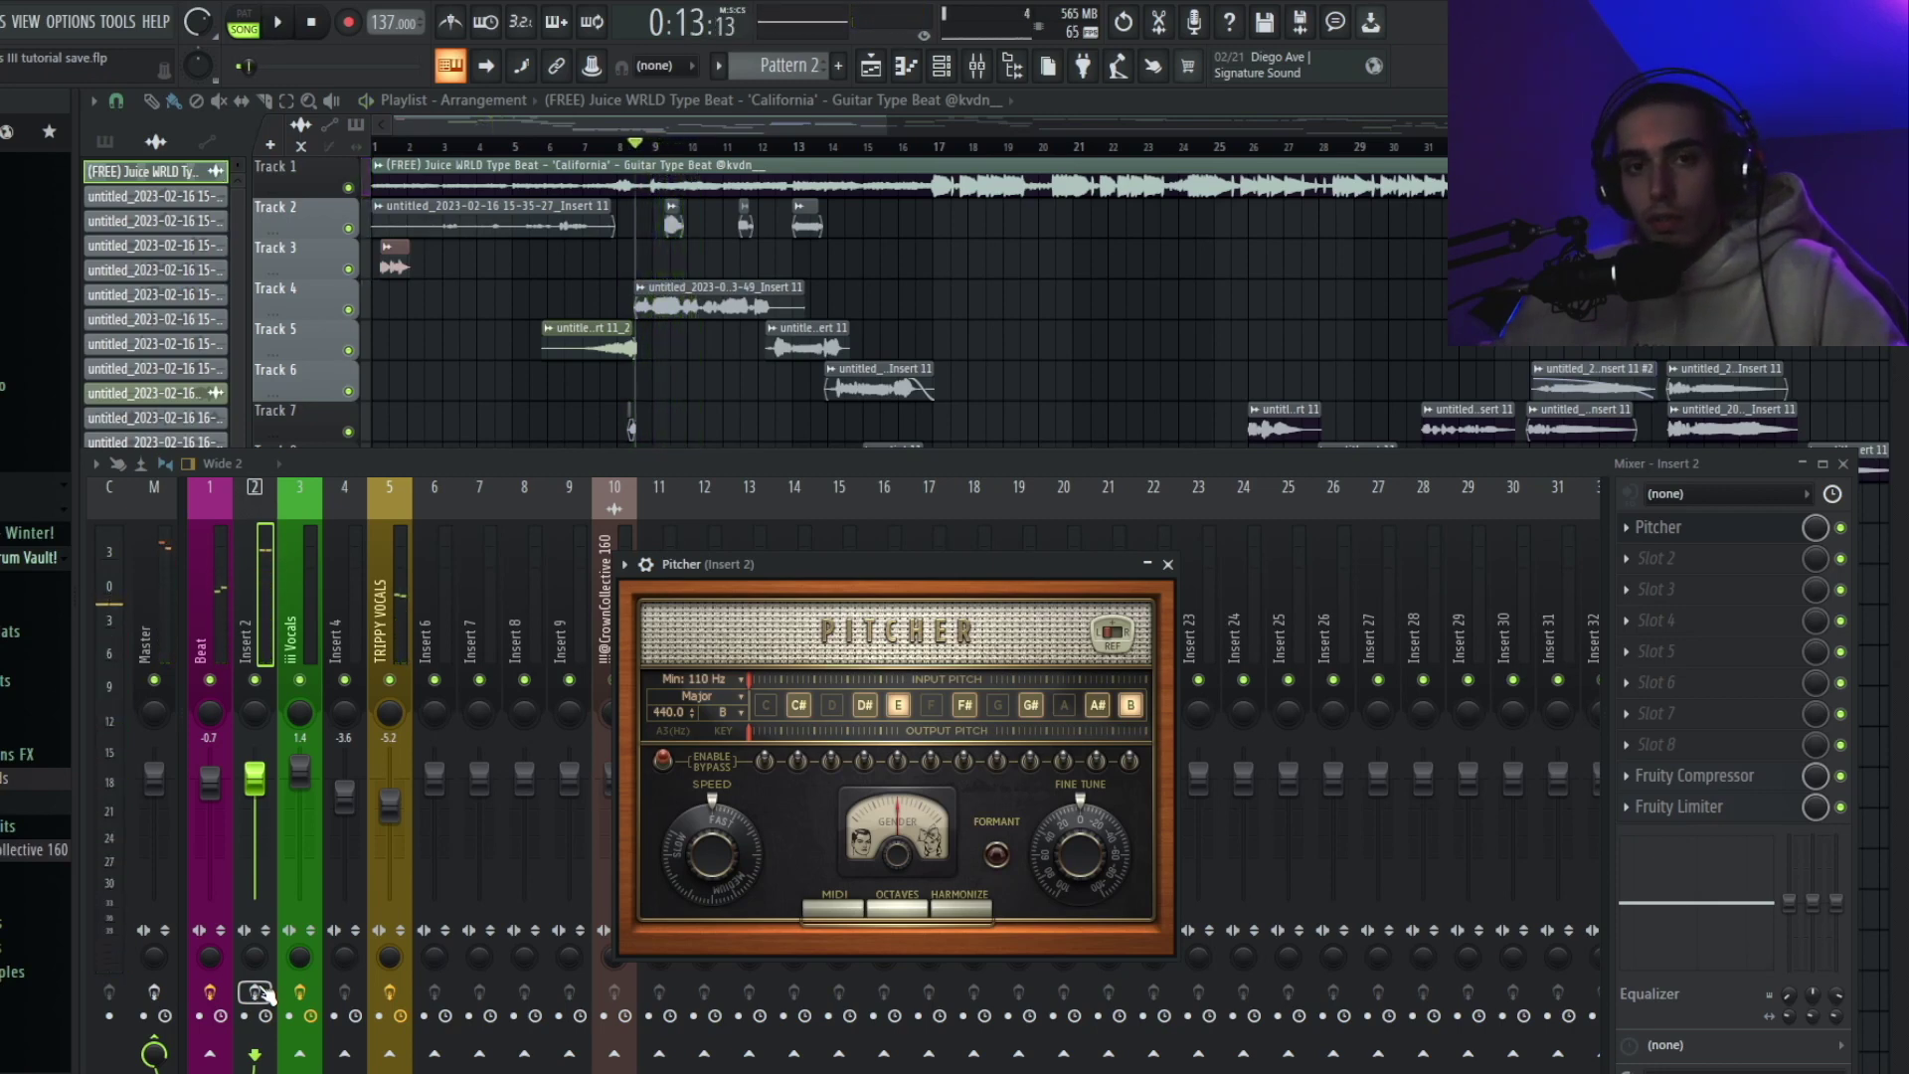
left_click(255, 992)
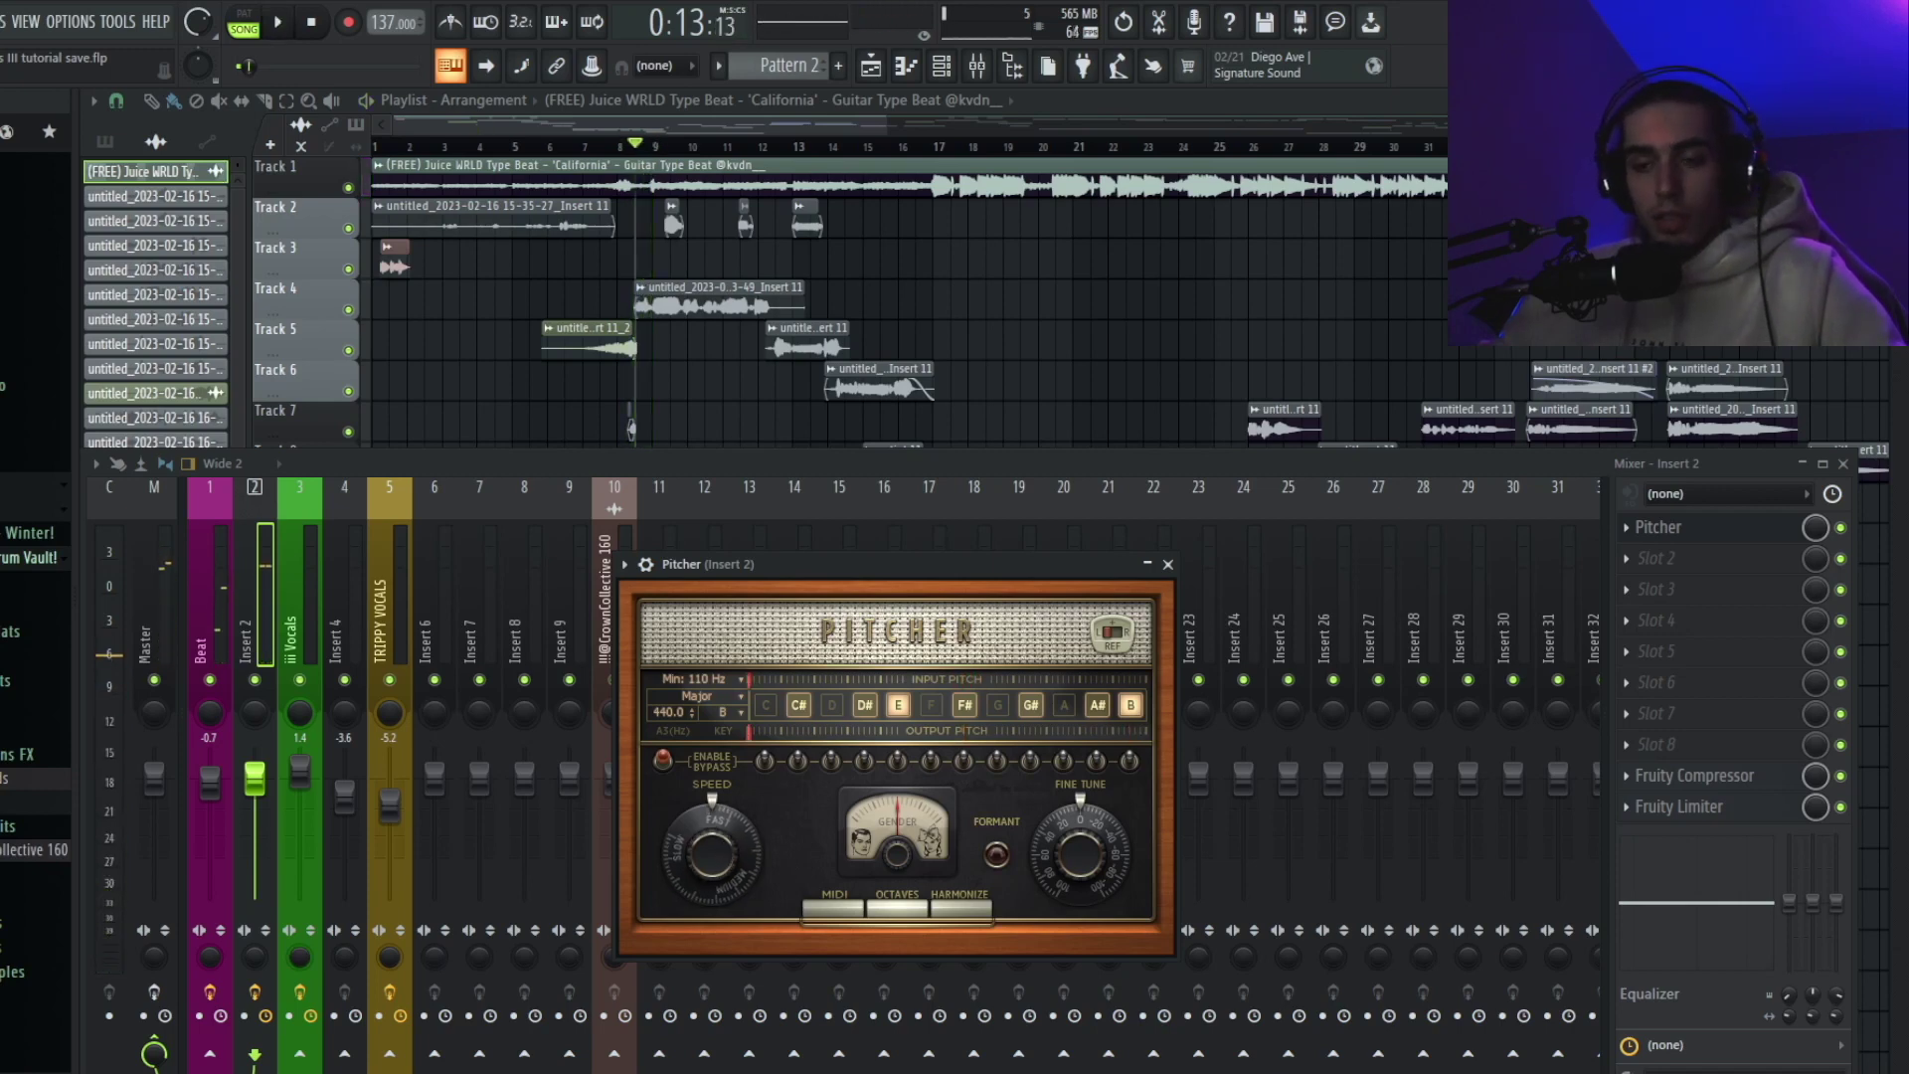
key("space")
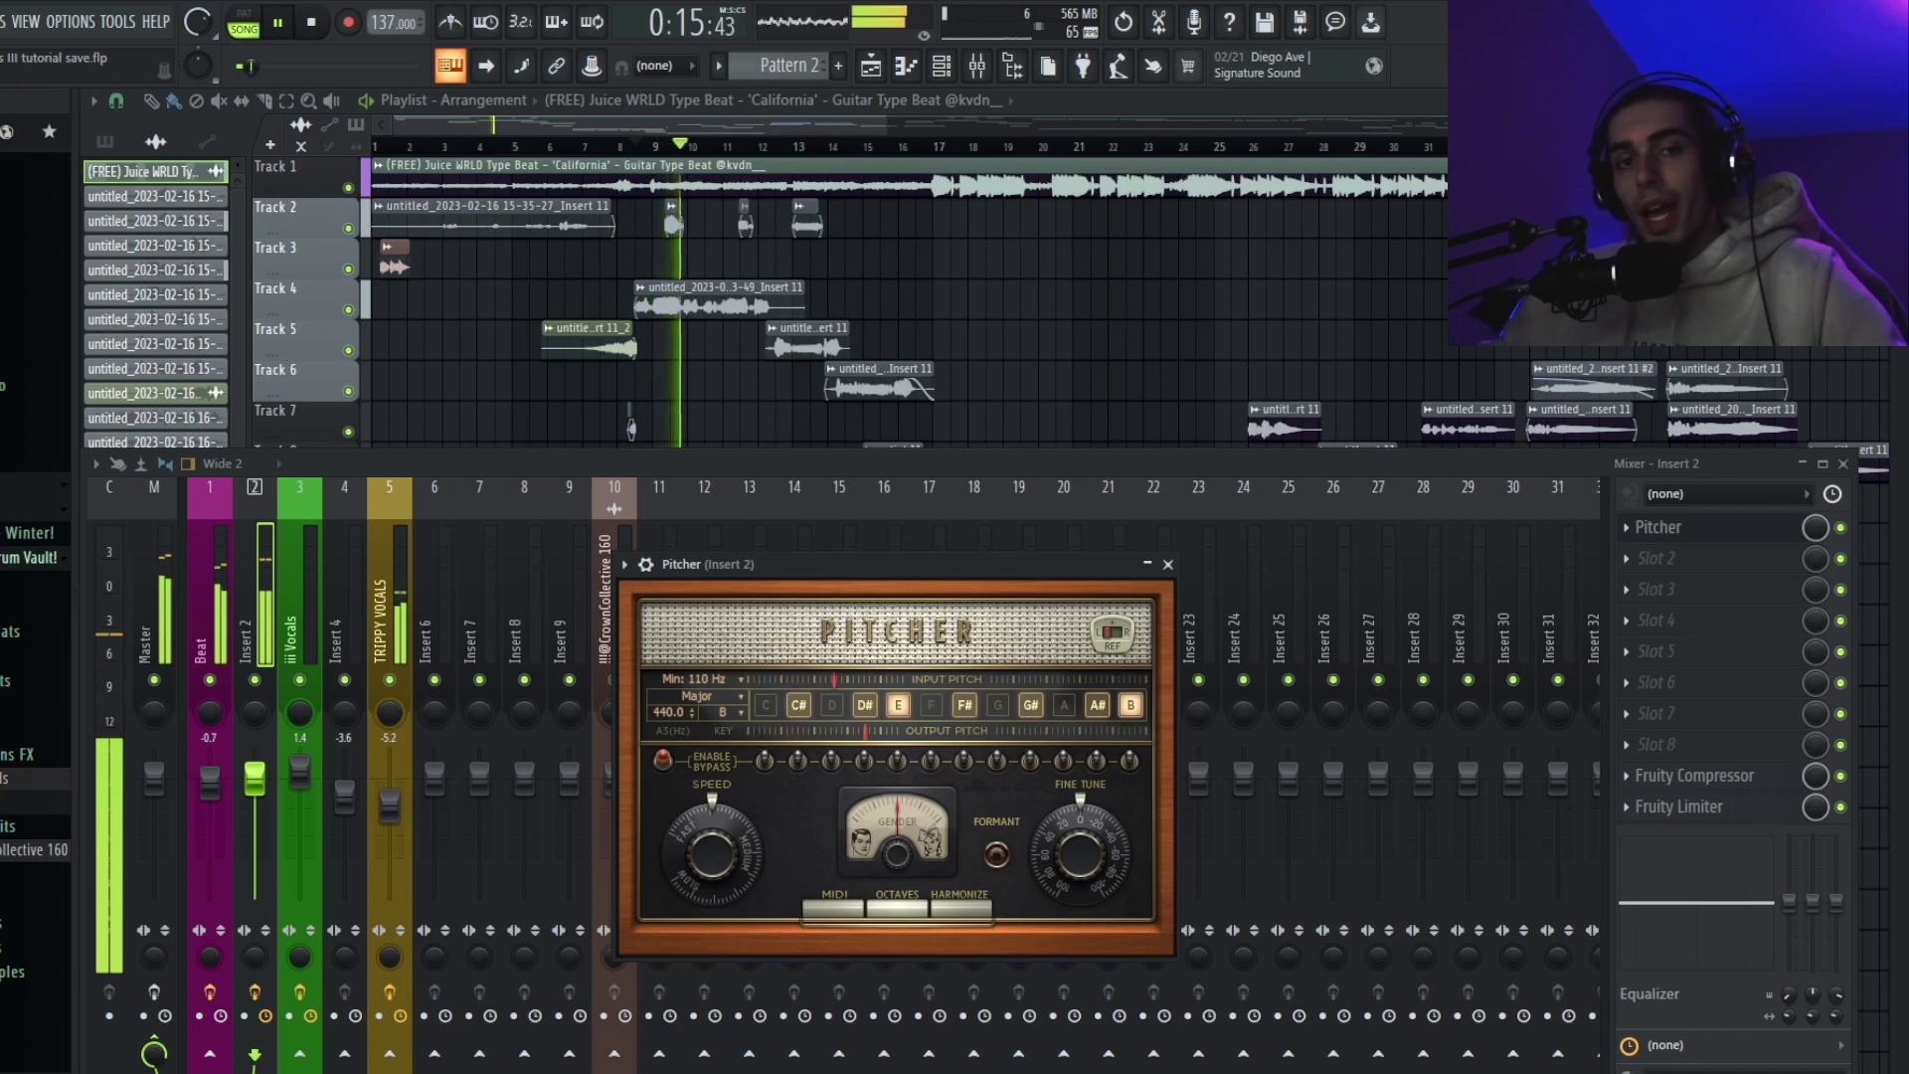
key("space")
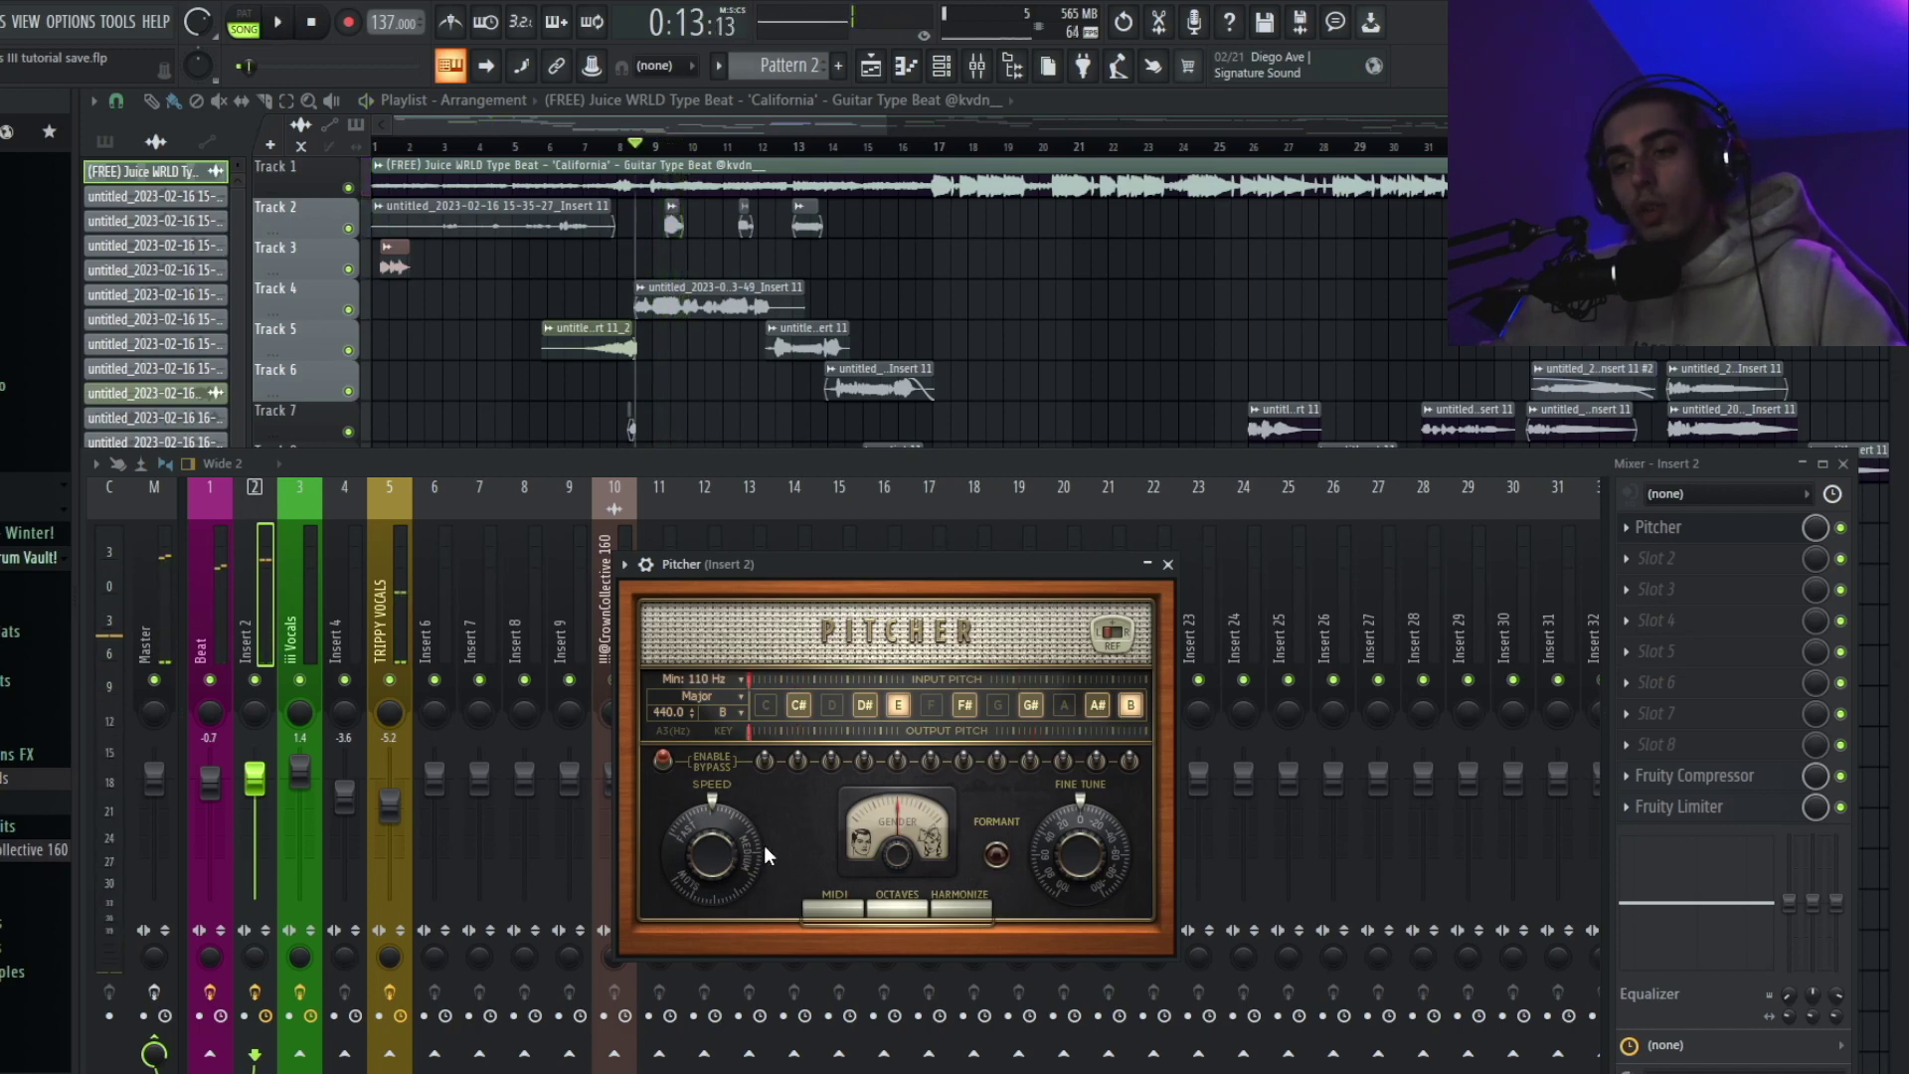
Step: Lower Pitcher's Gender knob slightly and audition the result
left_click_drag(891, 855, 891, 867)
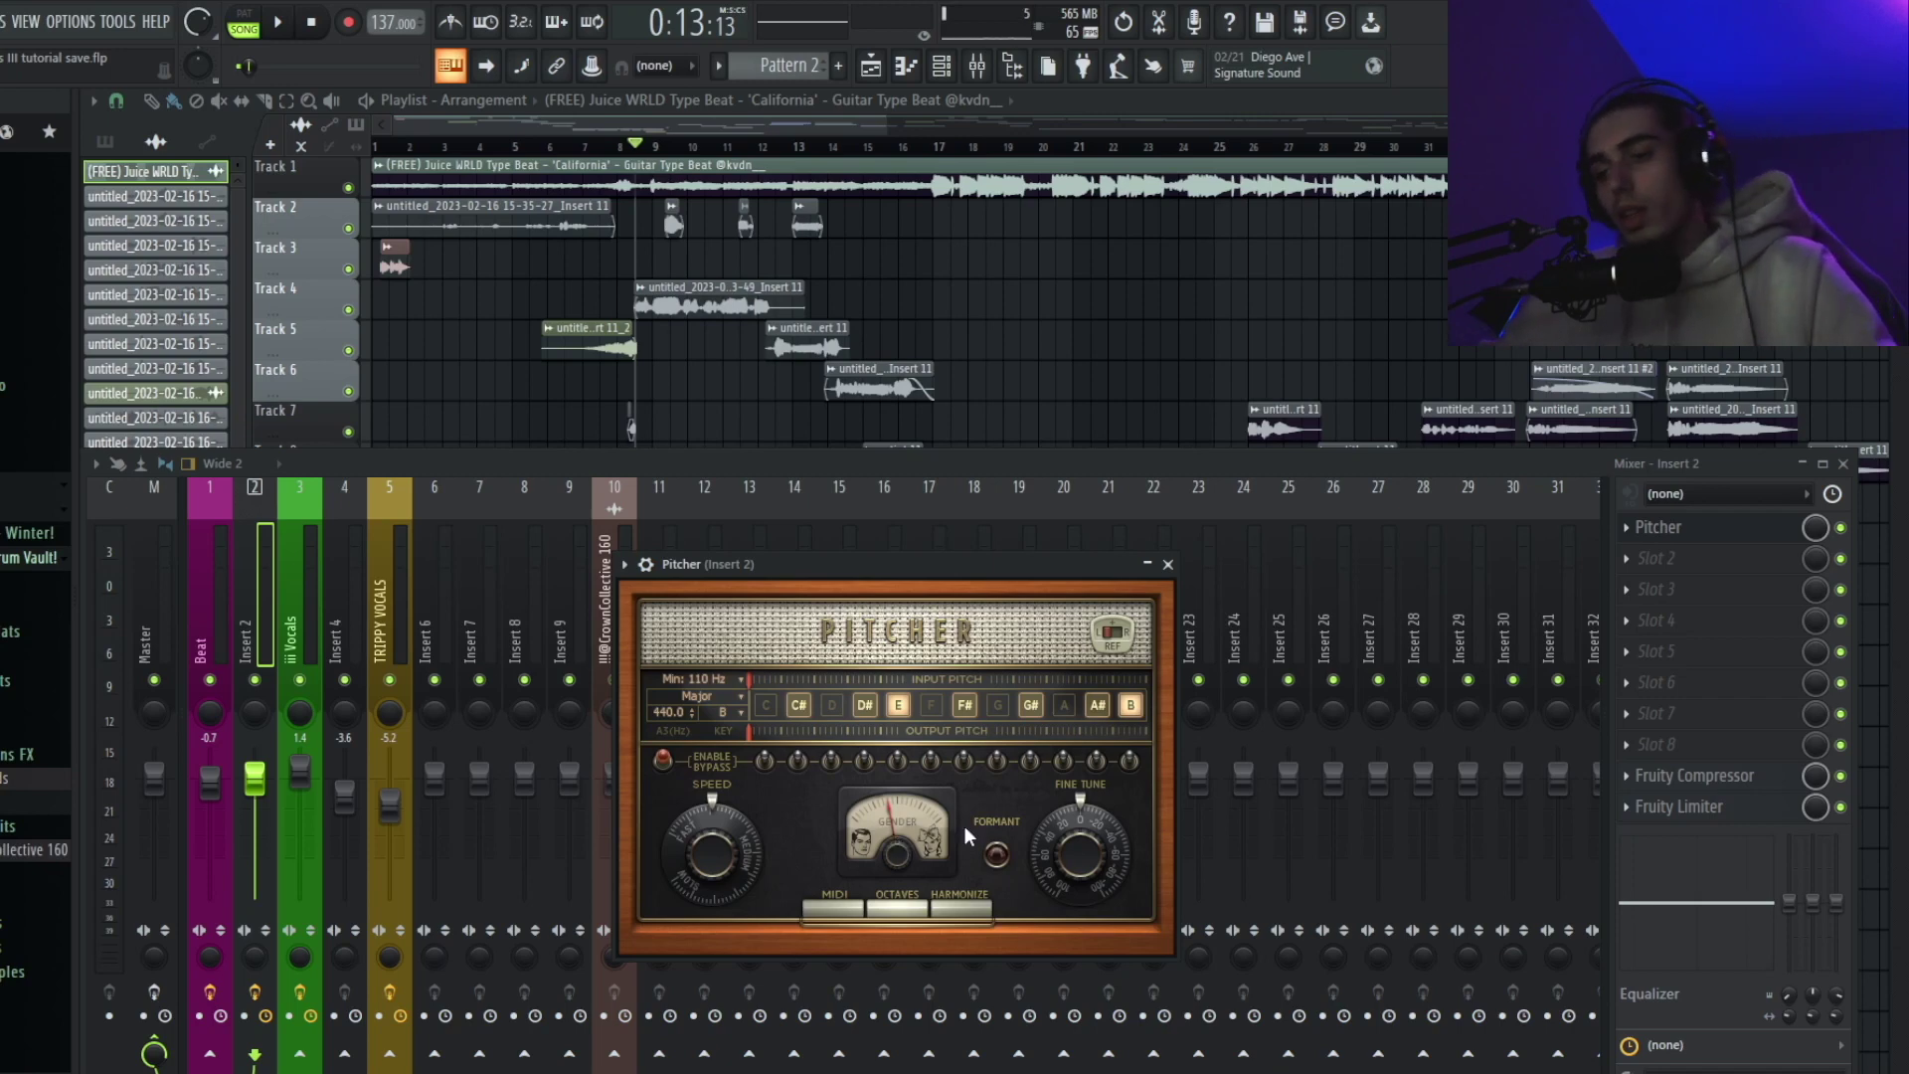
scroll(1093, 861, "up", 5)
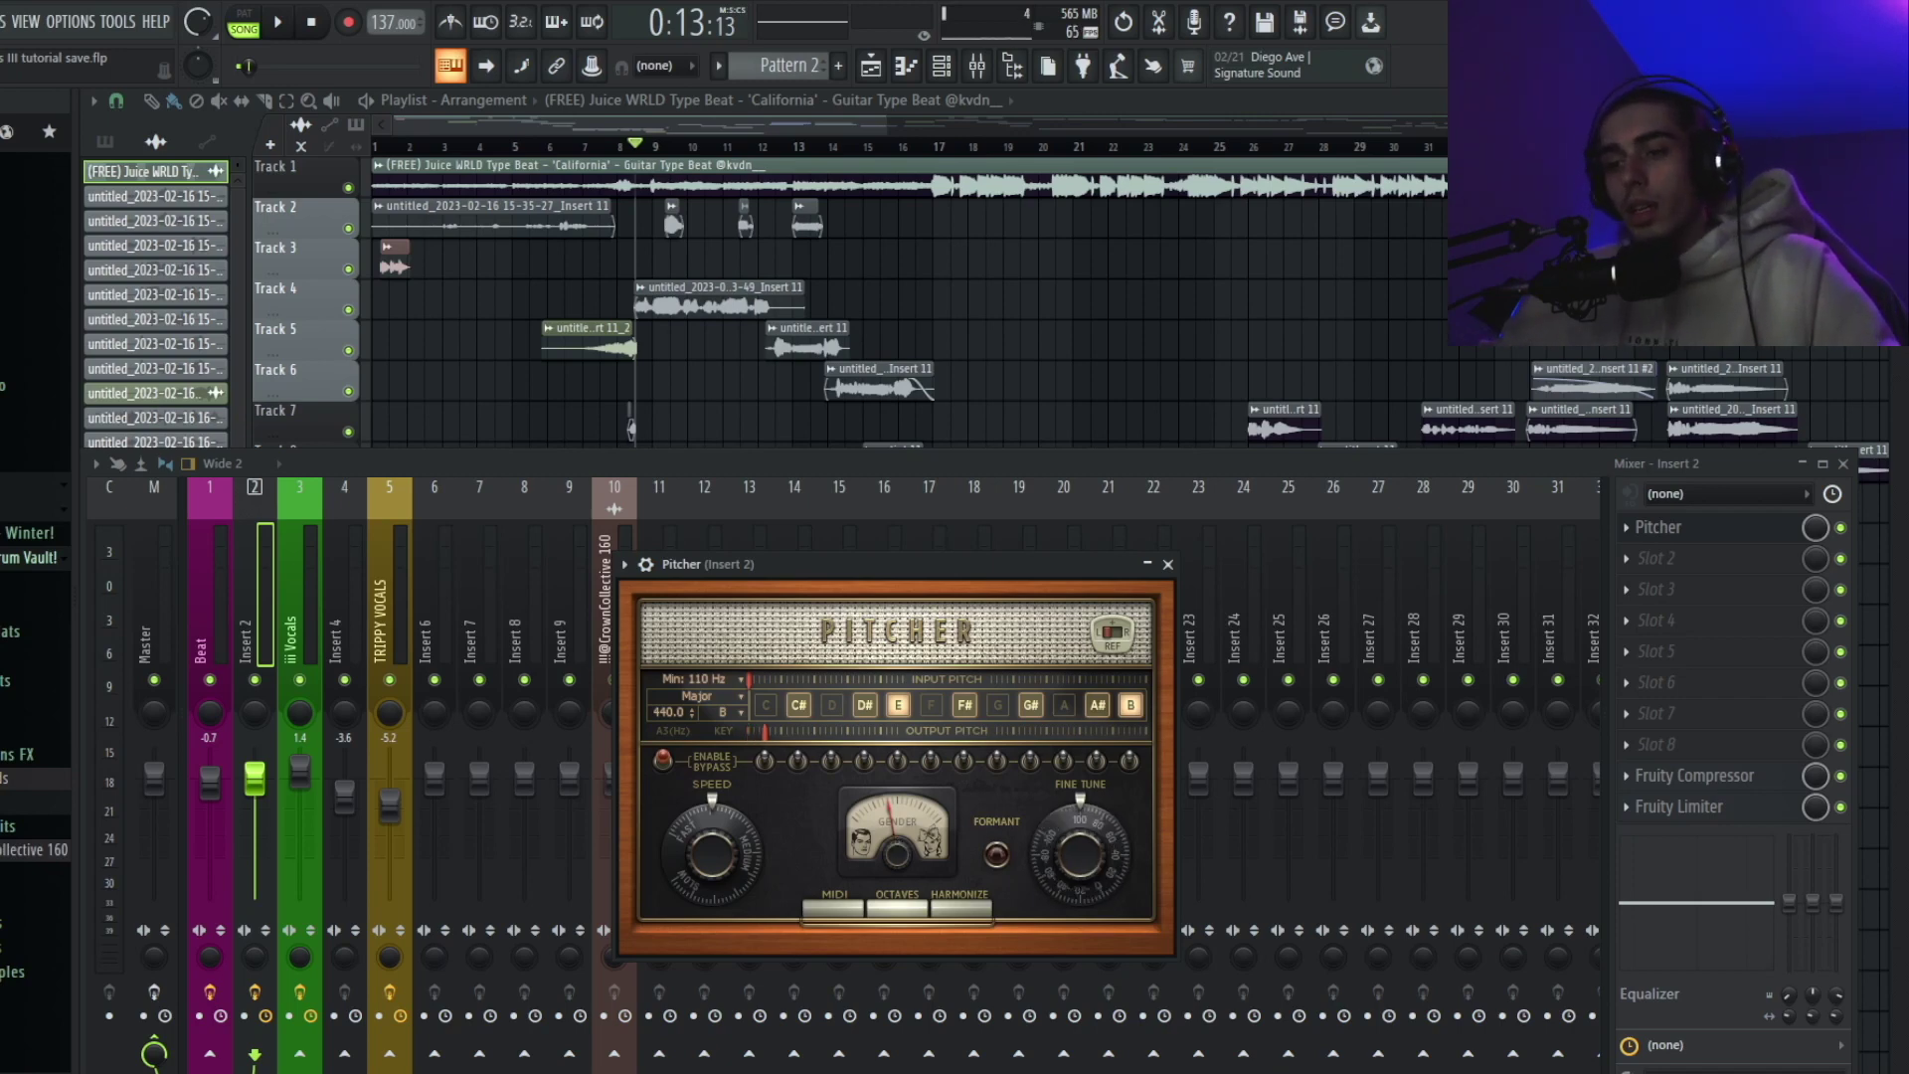
key("space")
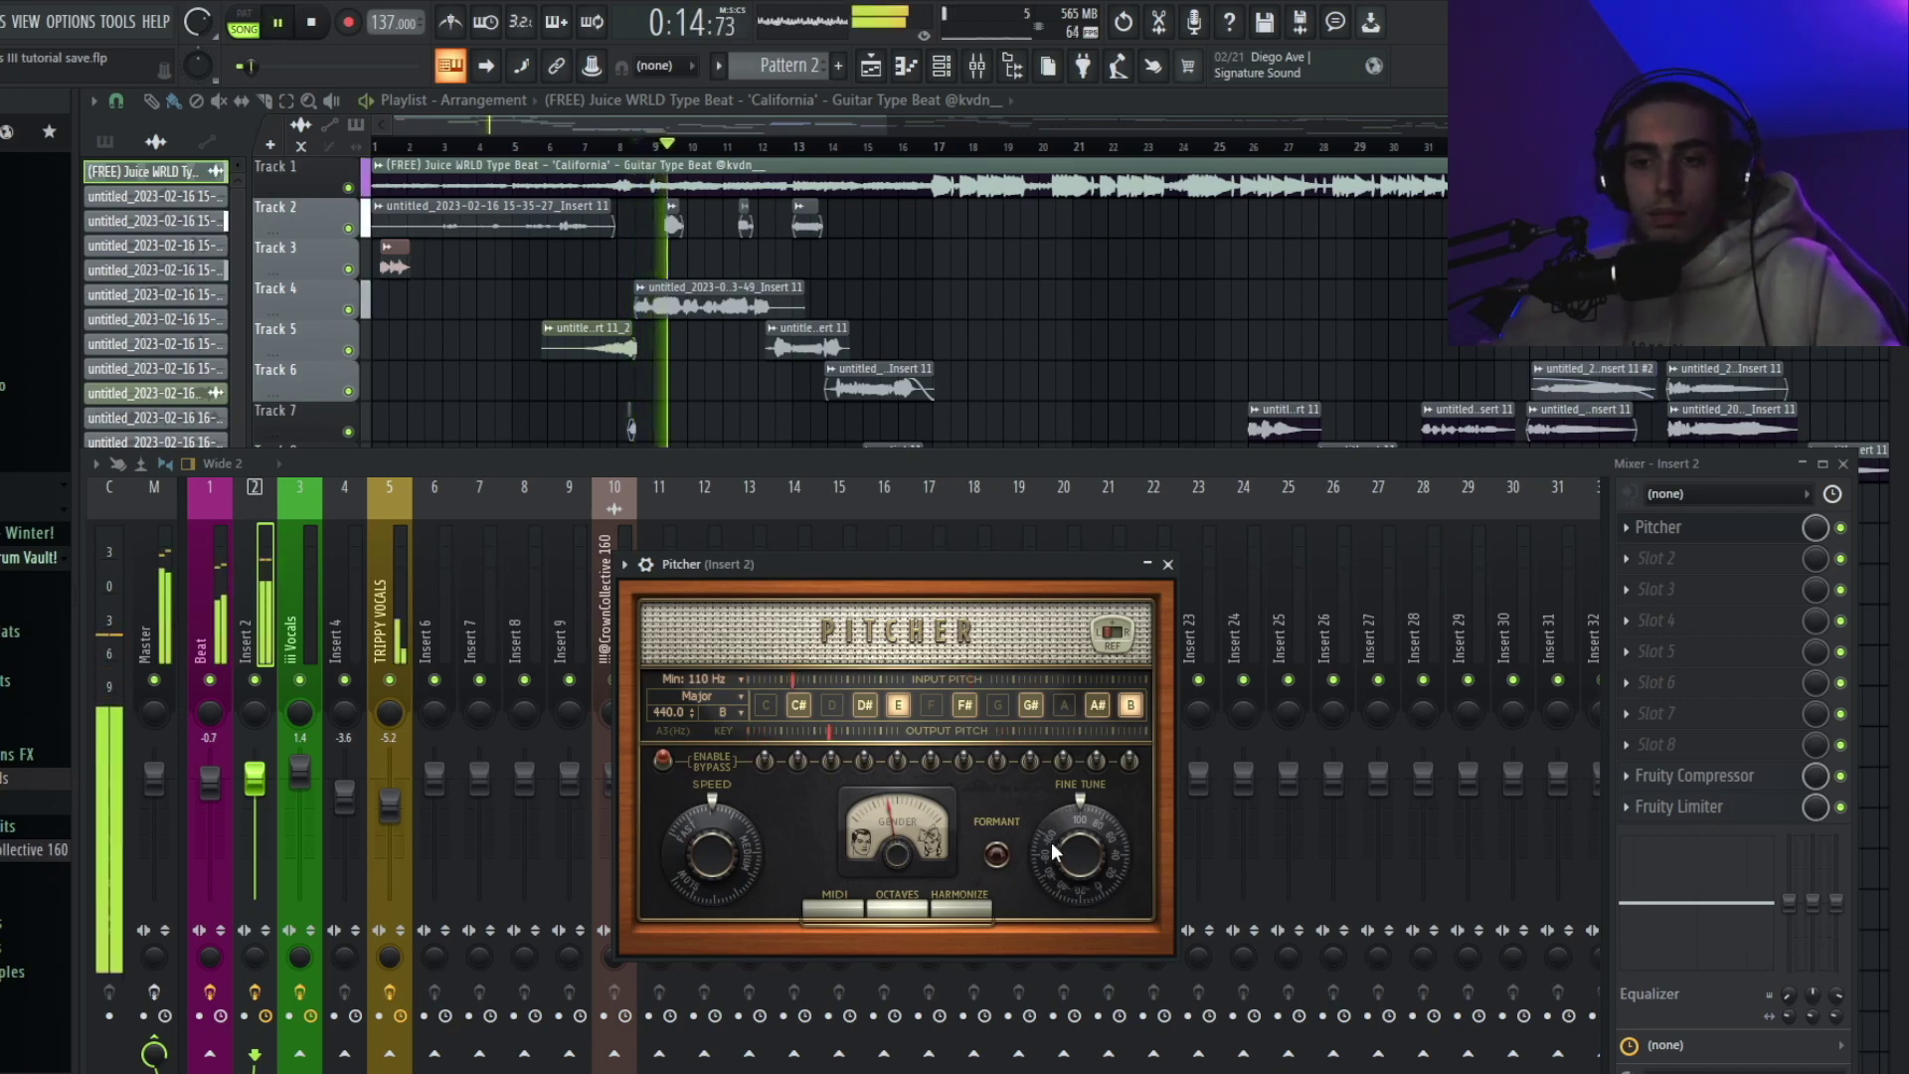
key("space")
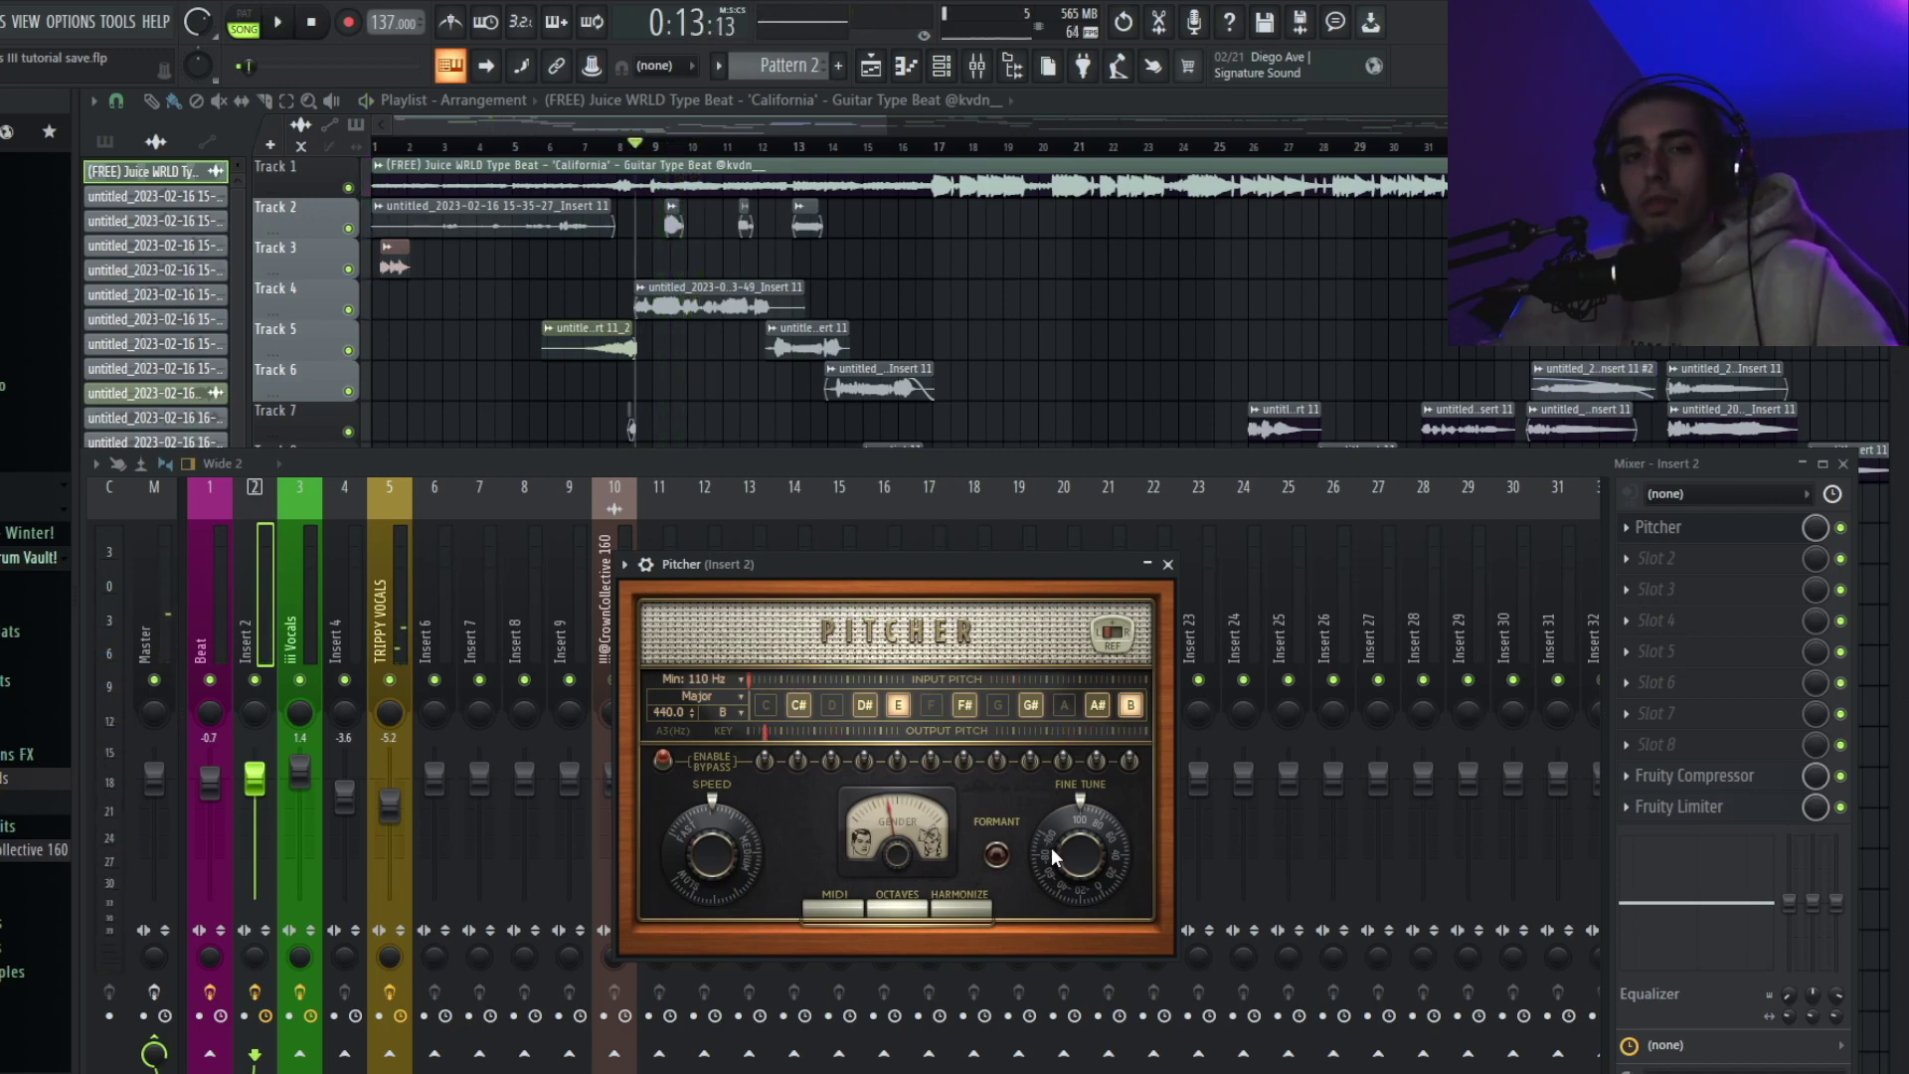
Step: Turn Pitcher's Fine Tune down to about 20, audition it, and close Pitcher
left_click_drag(1052, 849, 1052, 934)
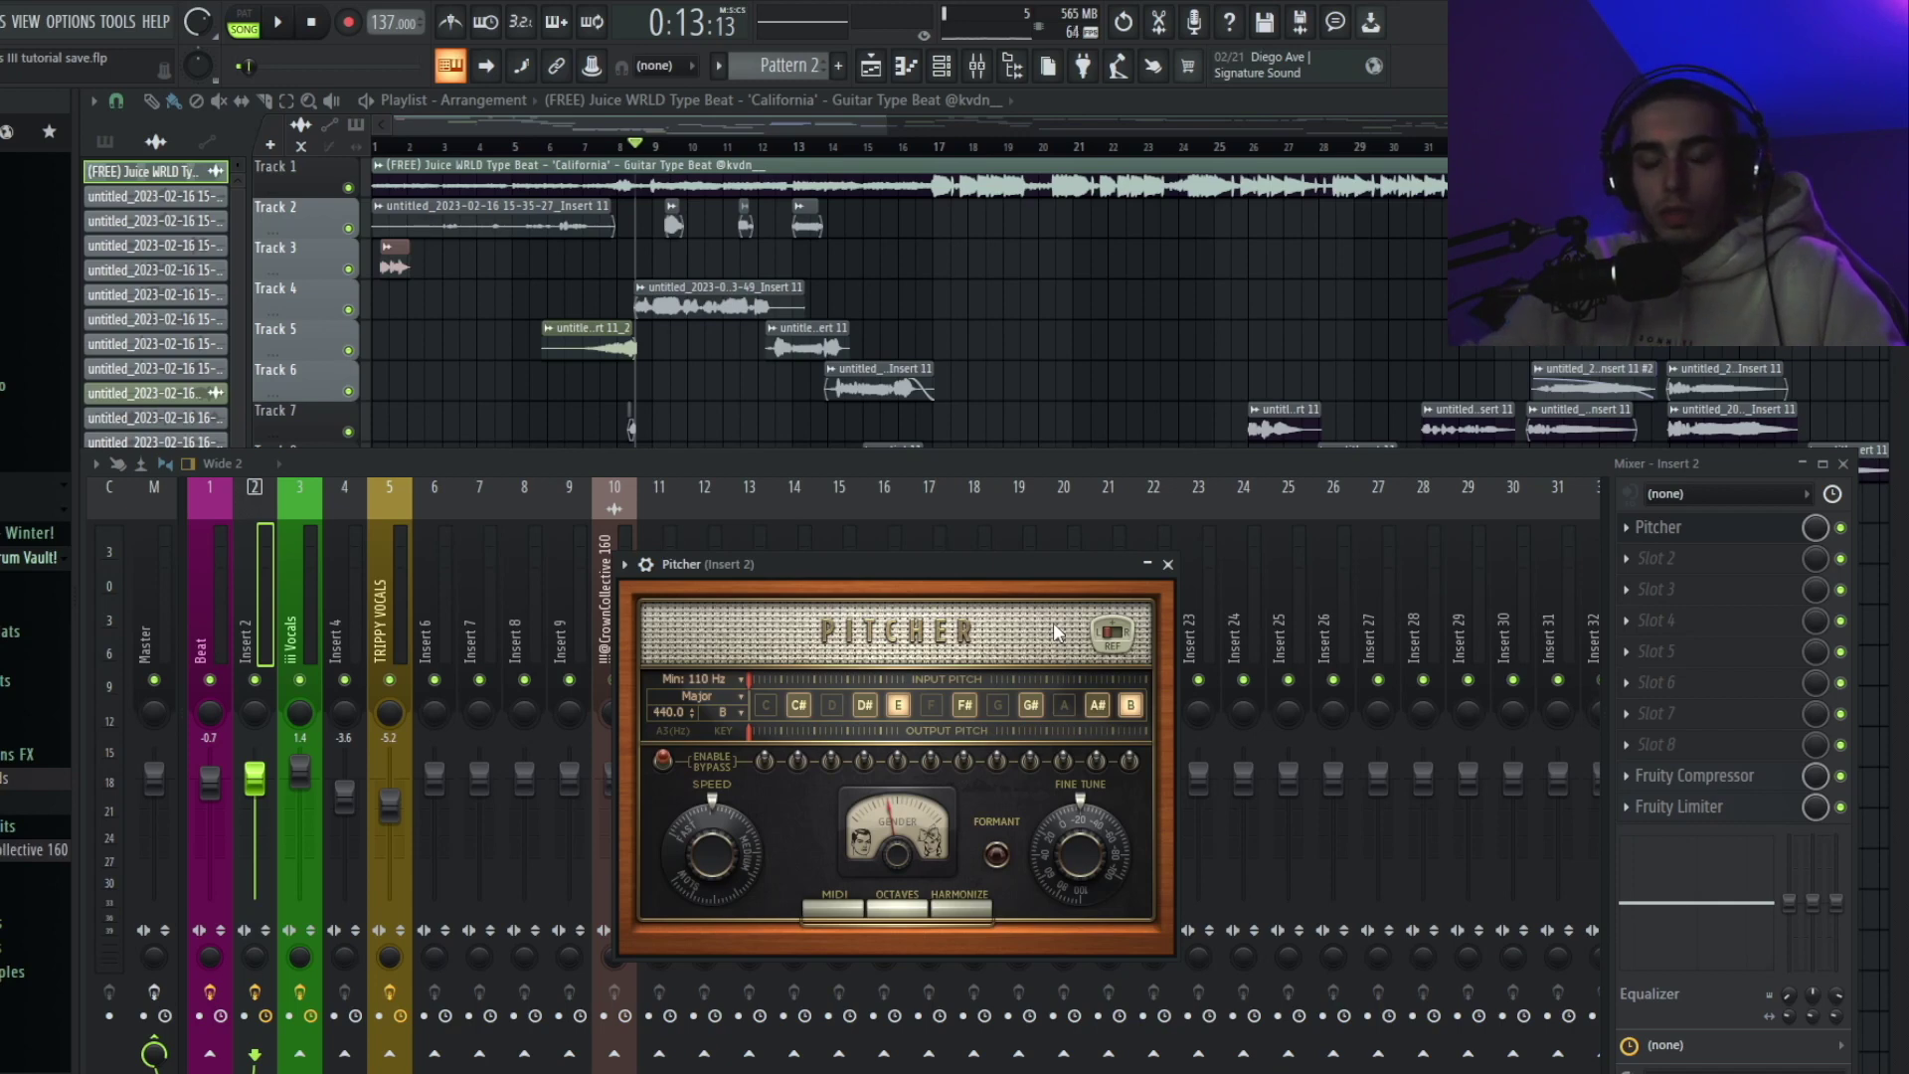
key("space")
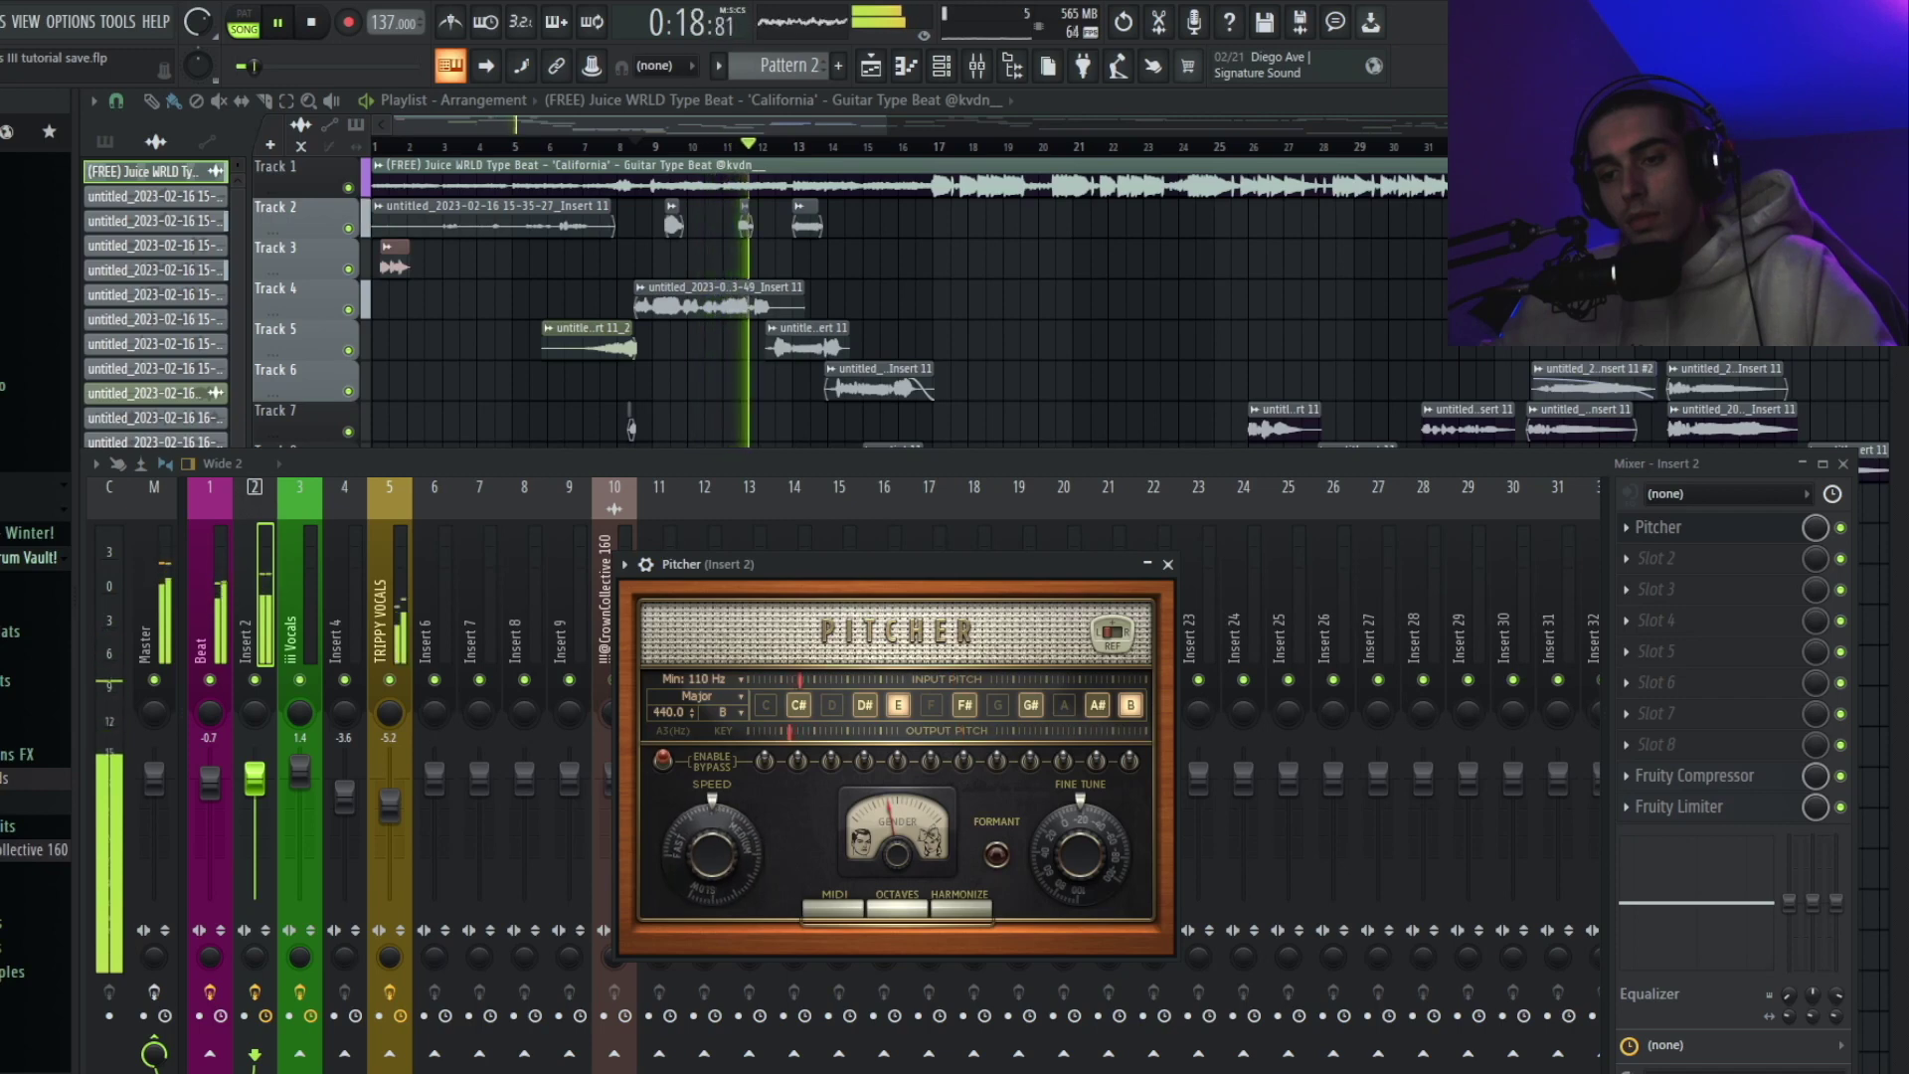
key("space")
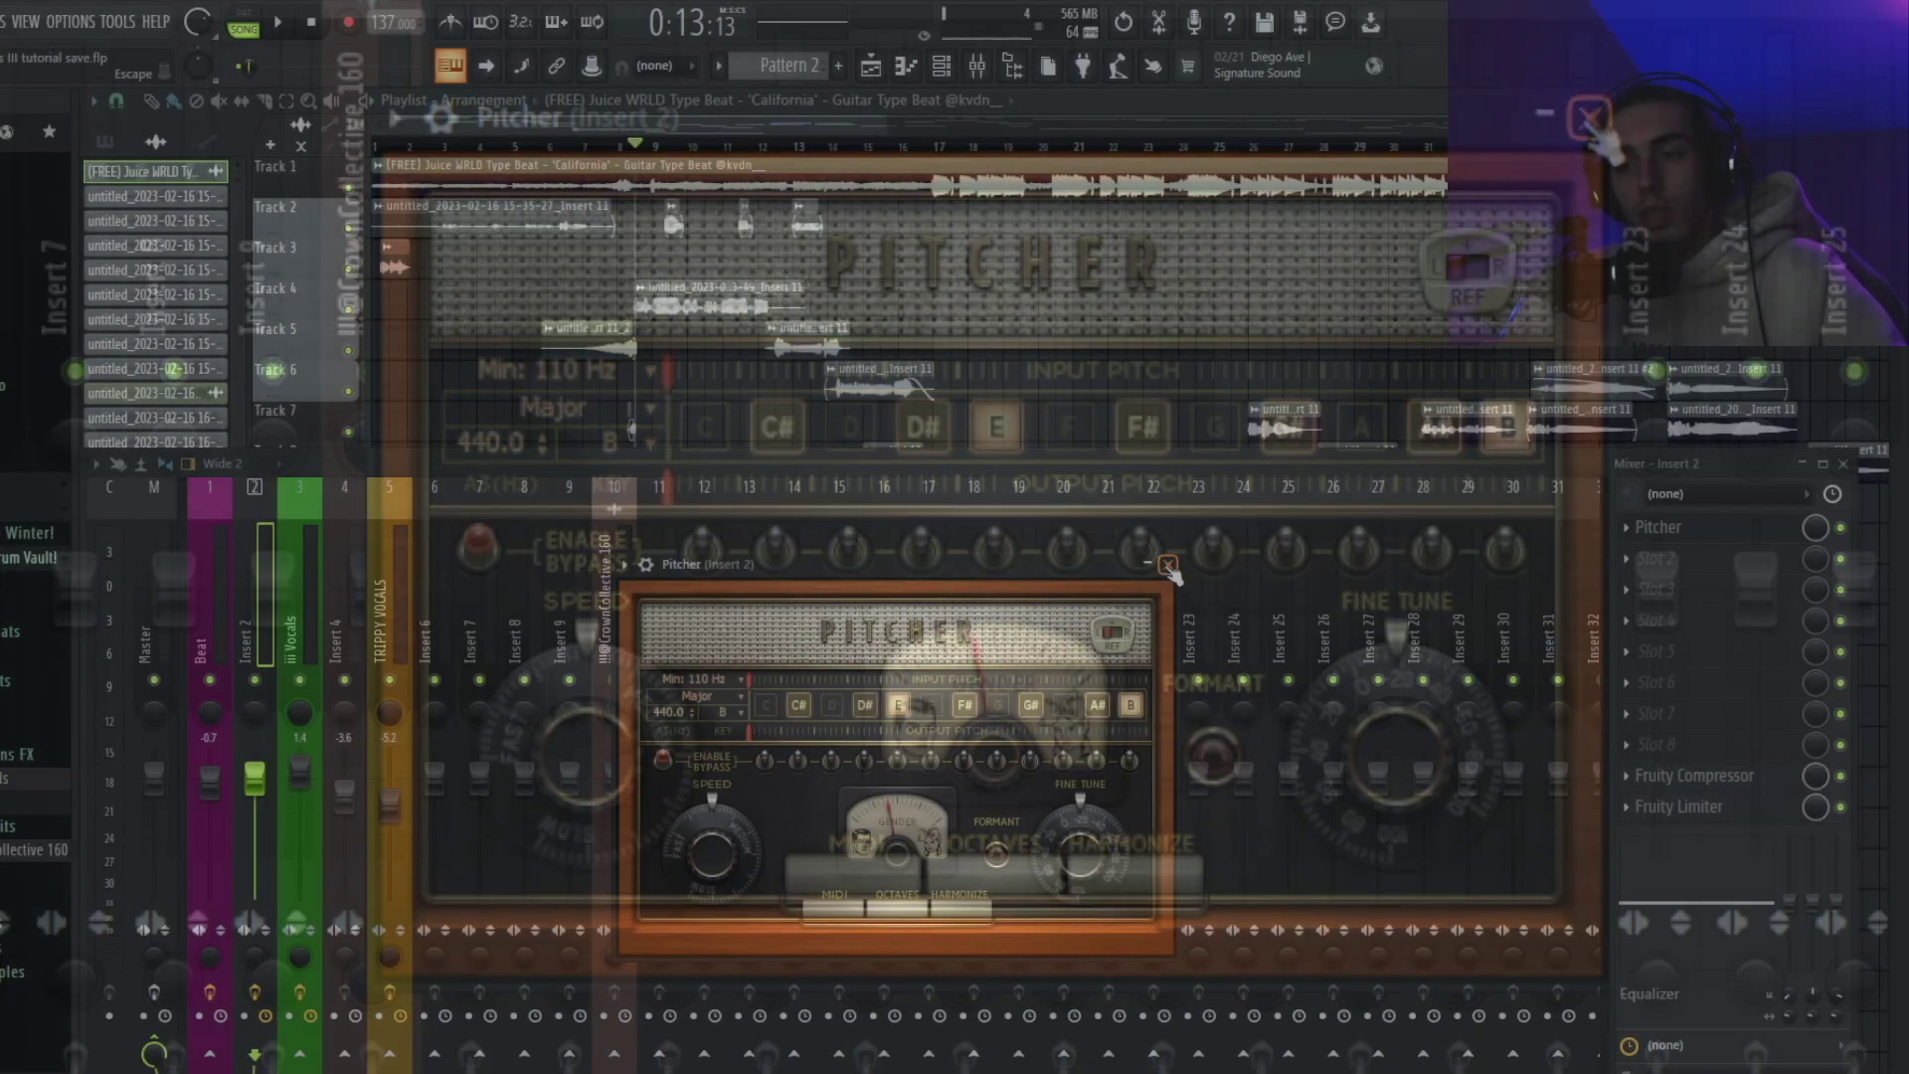
left_click(1589, 118)
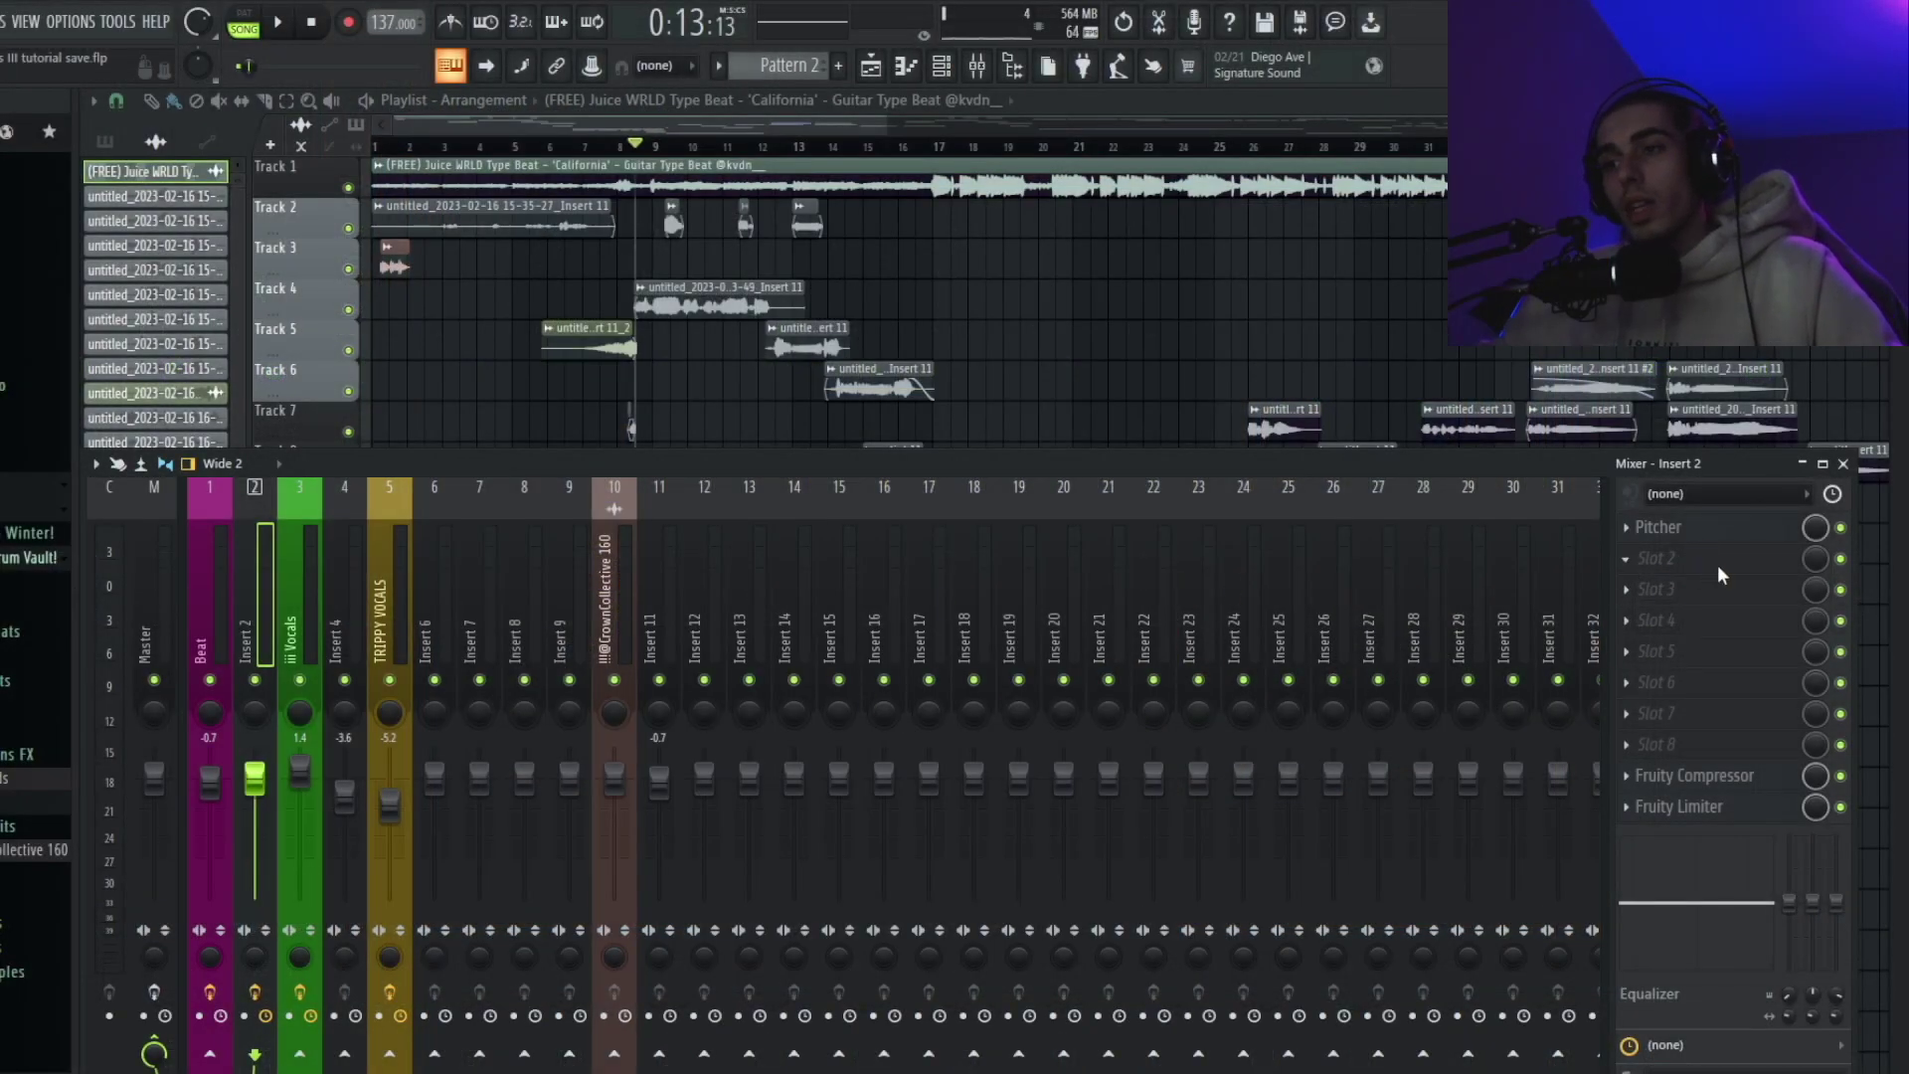
Step: Add Fruity parametric EQ 2 to Insert 2 and shape band 1 into a 77 Hz high-pass
left_click(1691, 558)
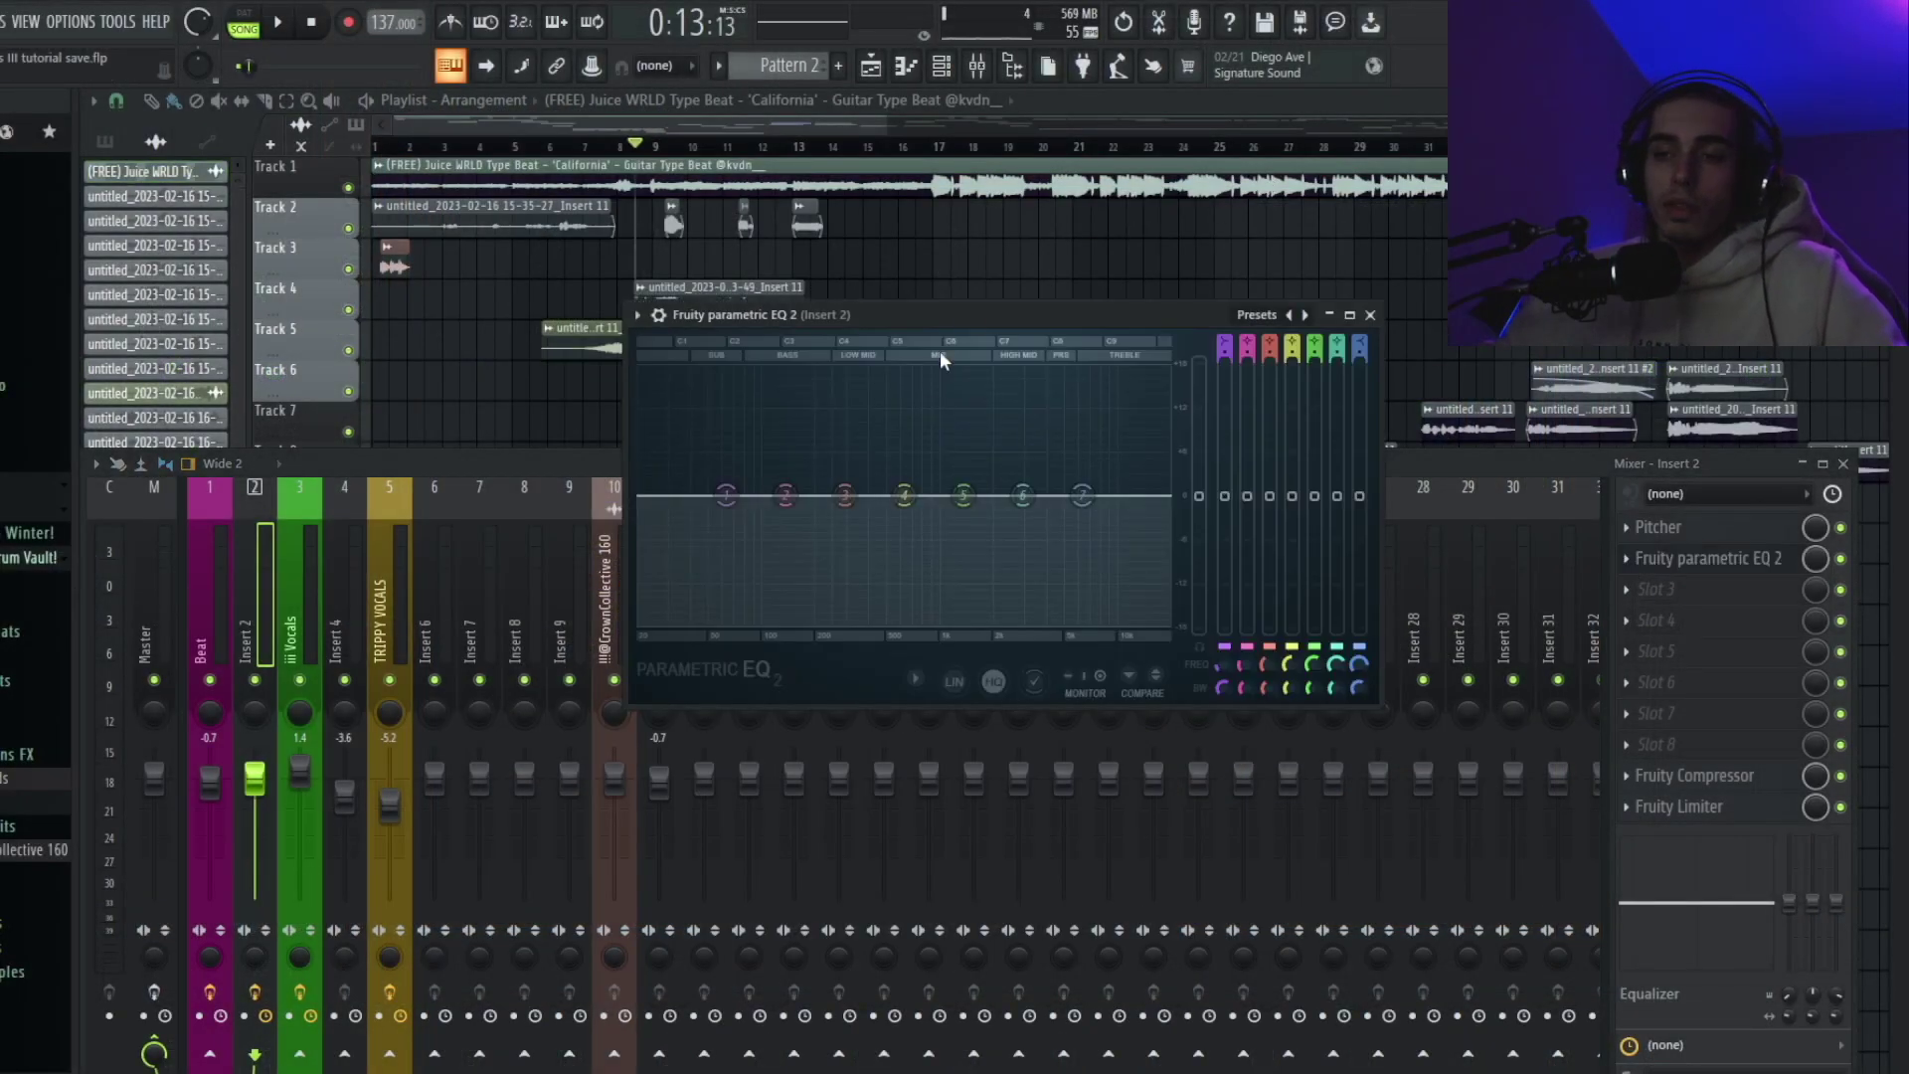
left_click_drag(959, 306, 958, 361)
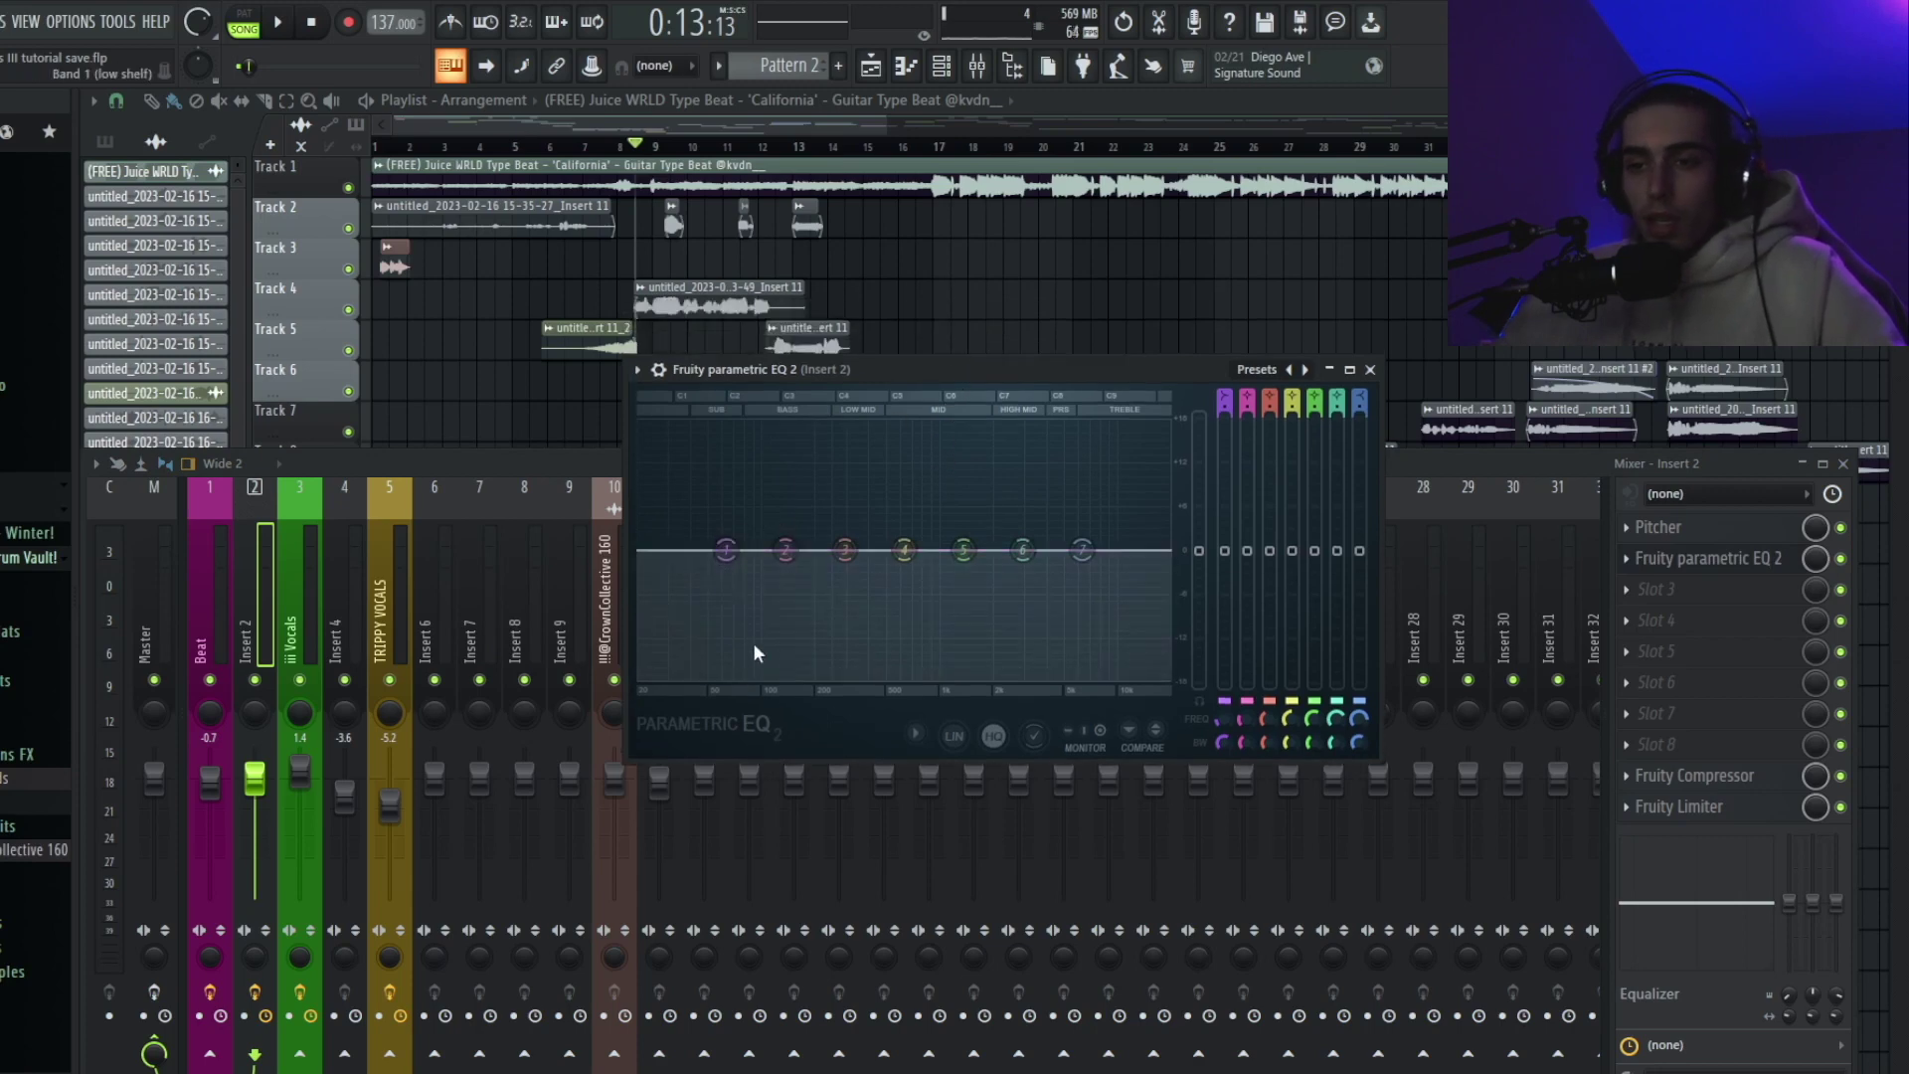
left_click_drag(726, 550, 770, 674)
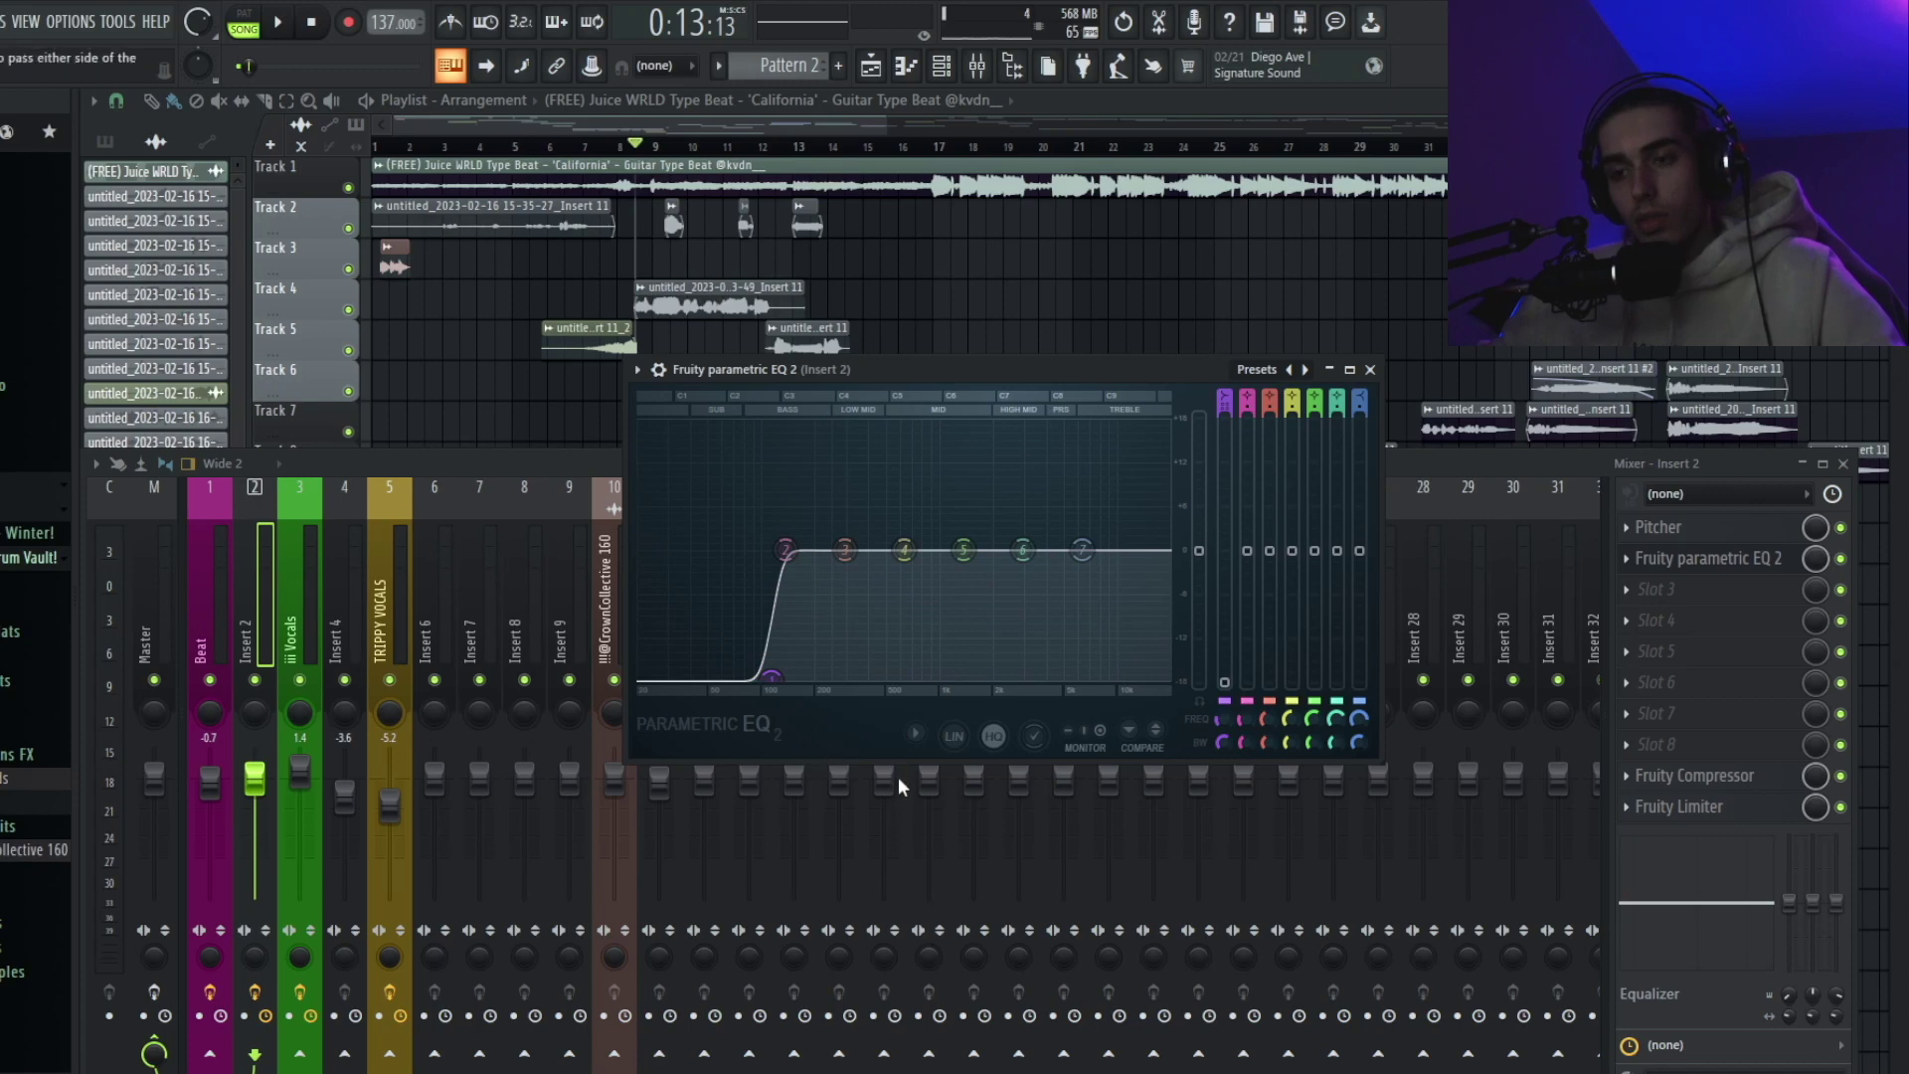
left_click_drag(770, 677, 736, 550)
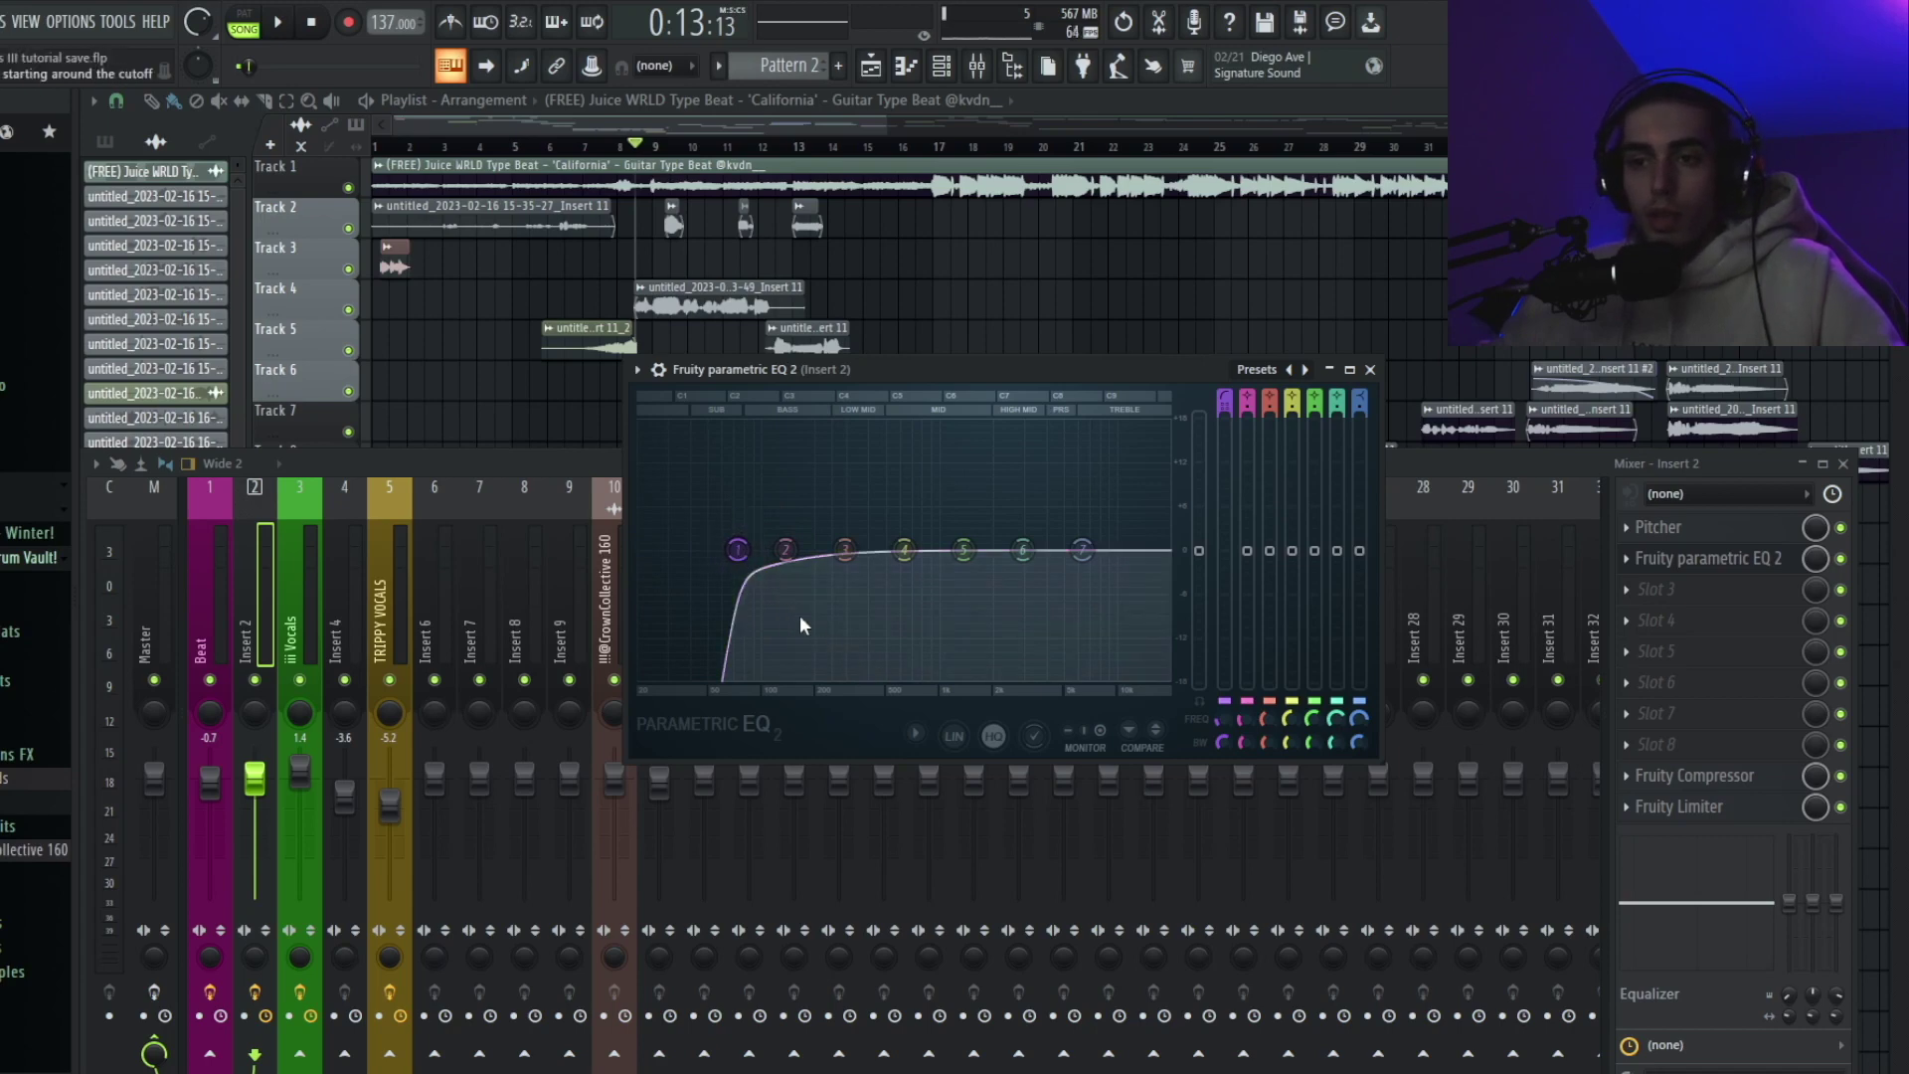
mouse_move(737, 549)
left_mouse_down()
mouse_move(760, 549)
mouse_move(645, 553)
mouse_move(721, 550)
left_mouse_up()
key("space")
key("space")
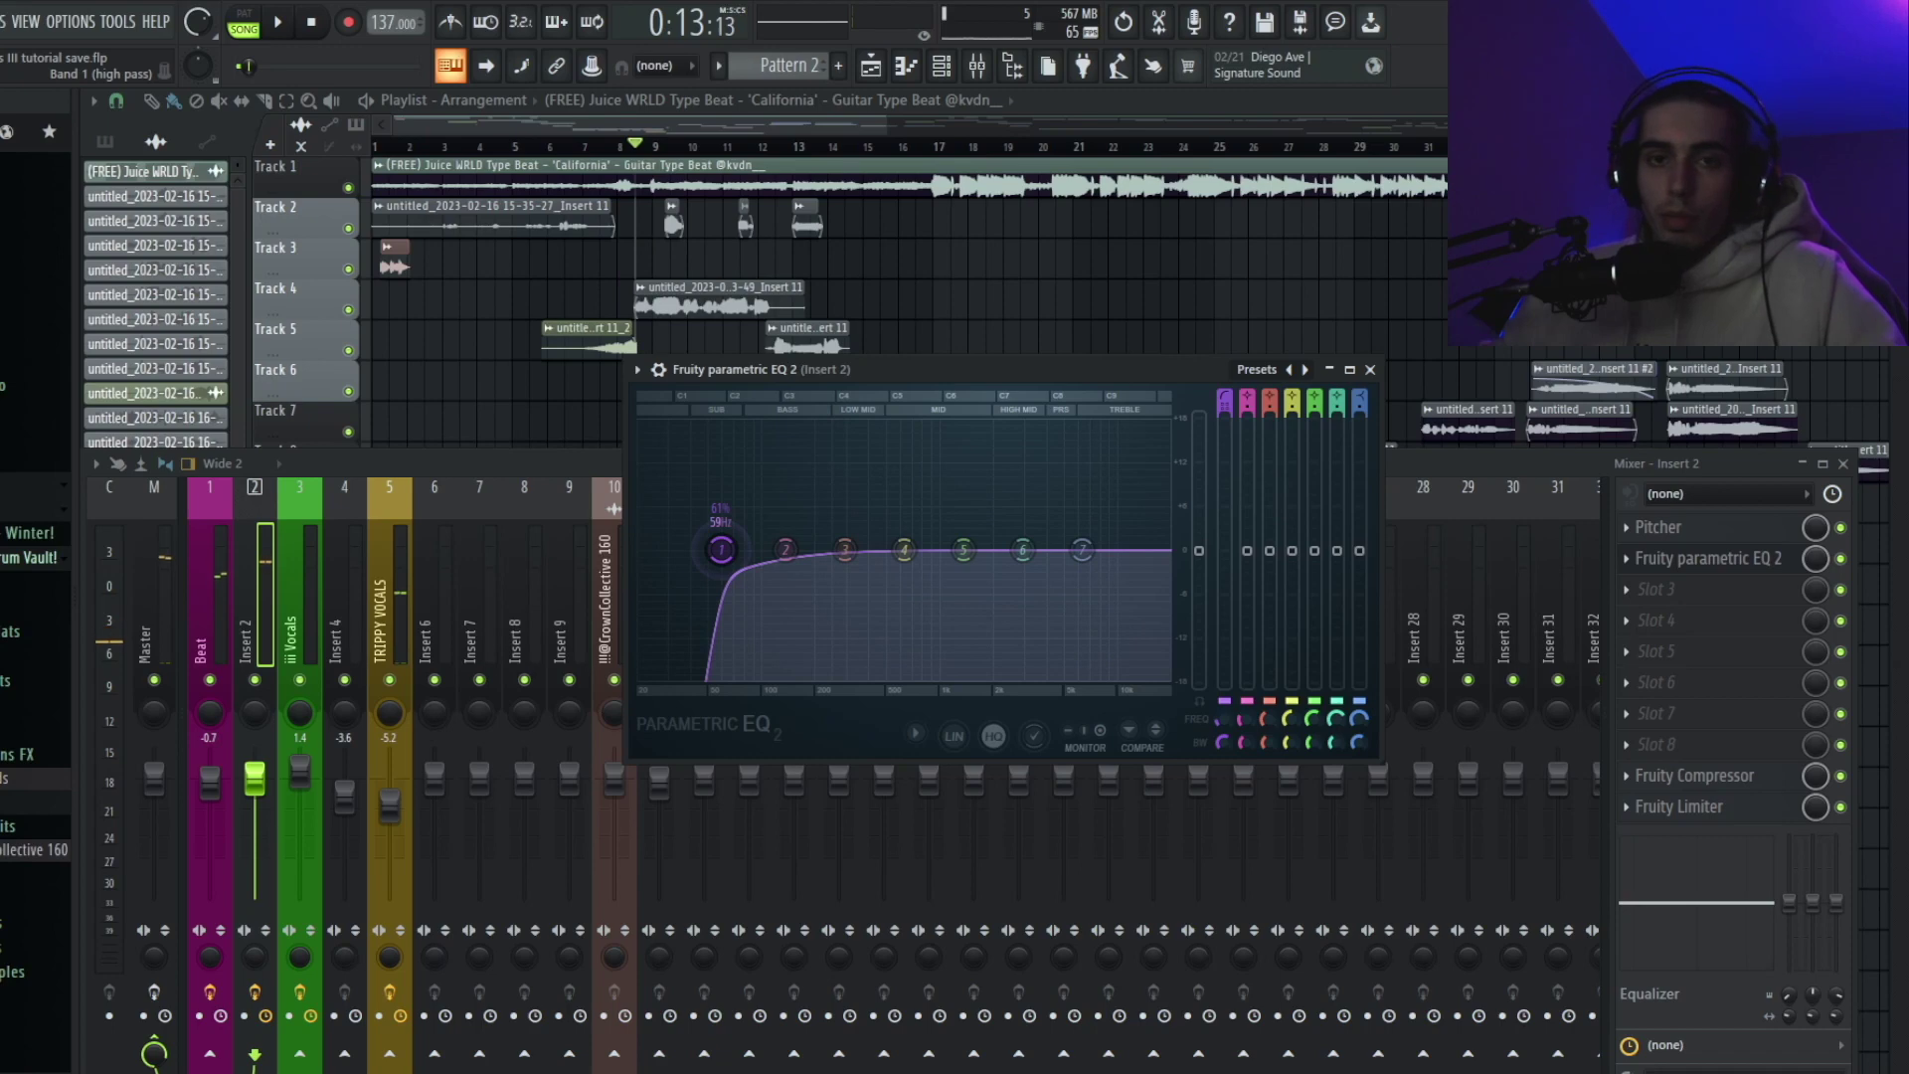
Step: Raise the EQ's band 1 high-pass cutoff to about 107 Hz while auditioning
left_click_drag(721, 549, 729, 549)
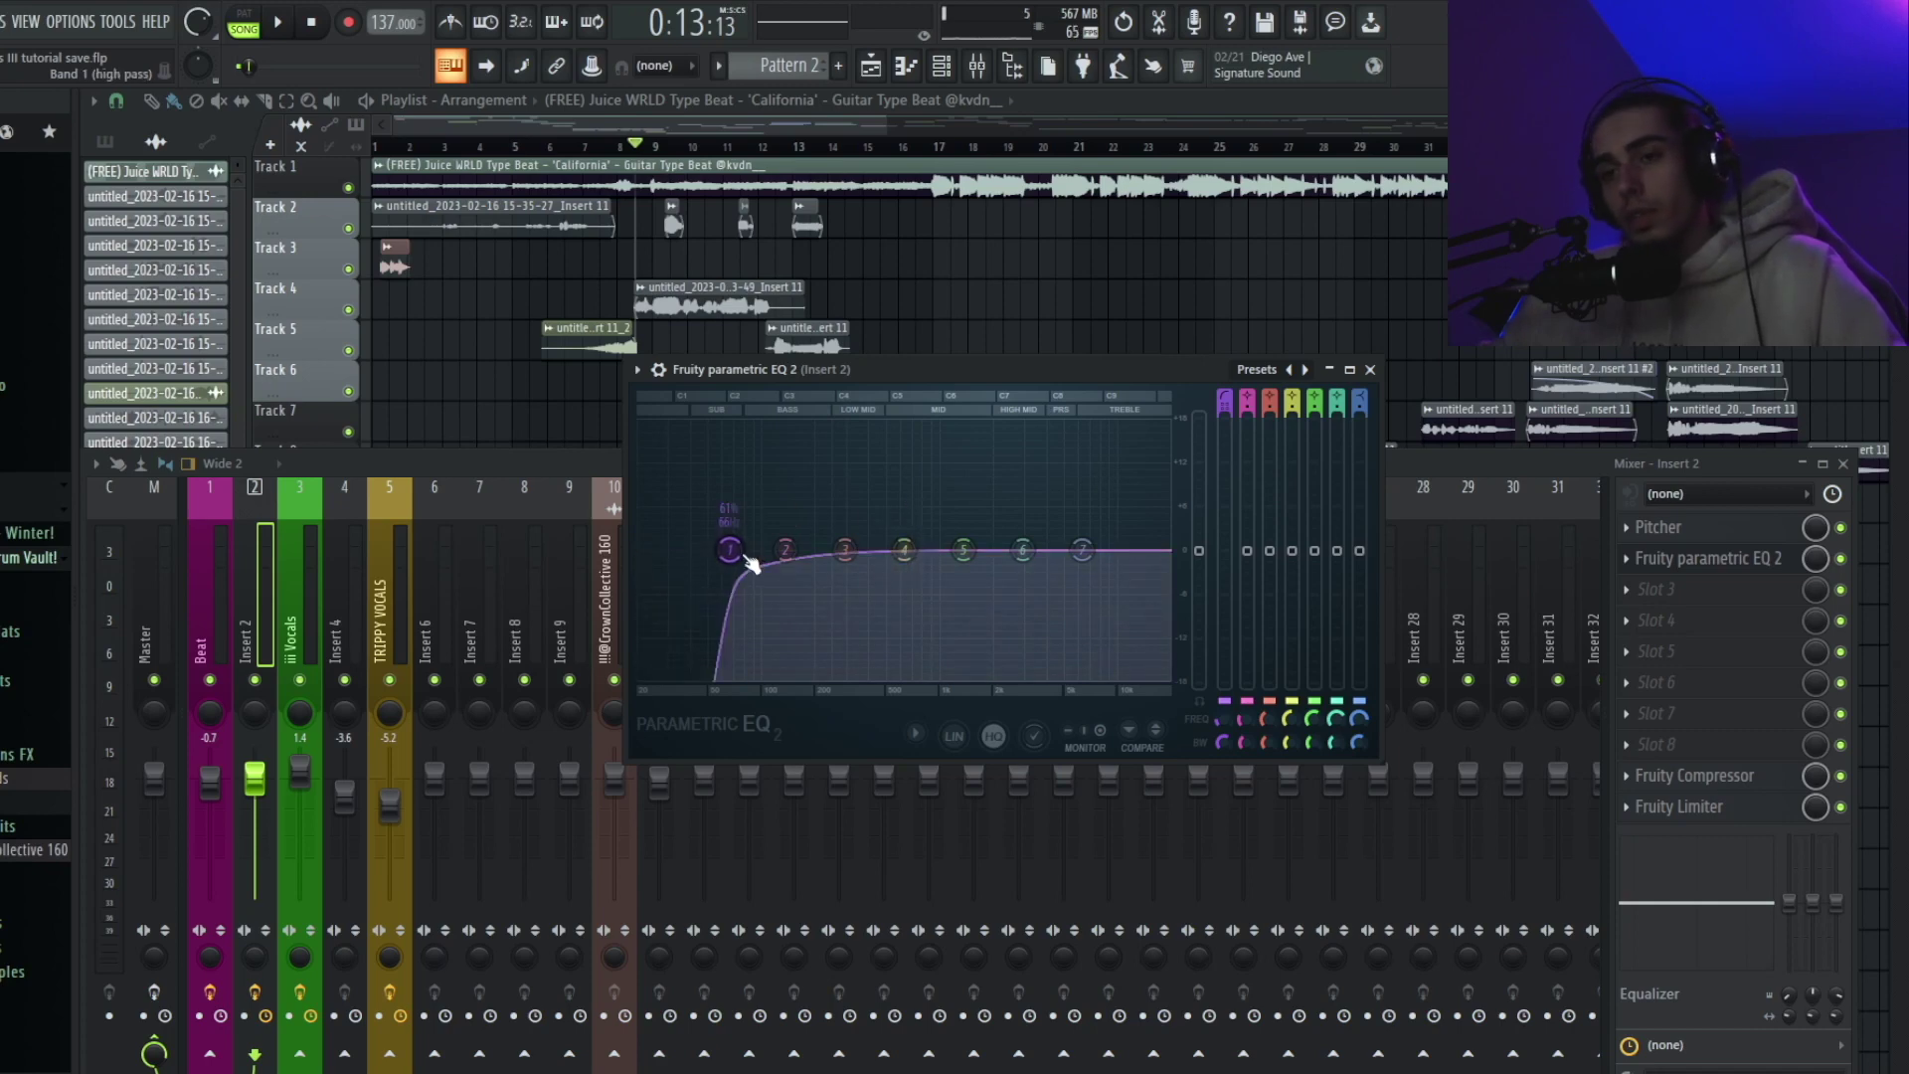
left_click_drag(746, 559, 759, 559)
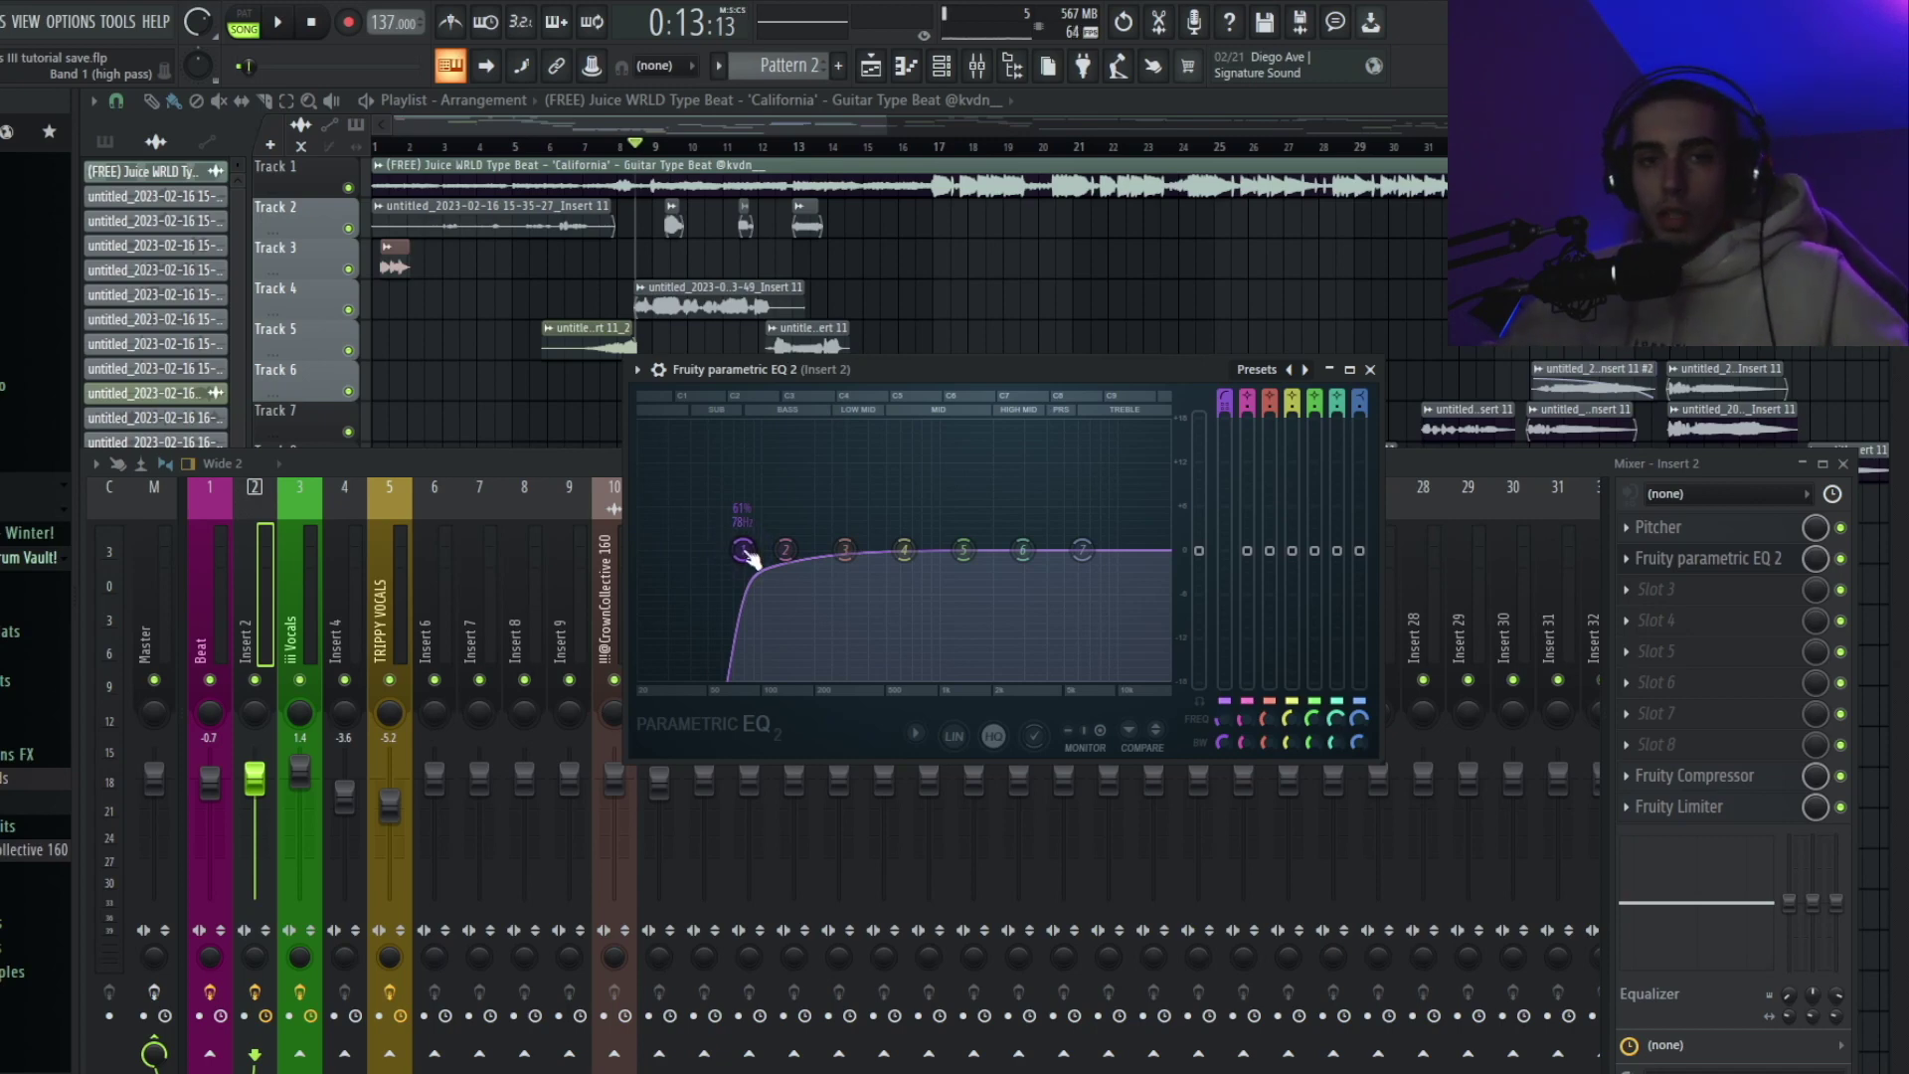
key("space")
left_click_drag(753, 562, 777, 550)
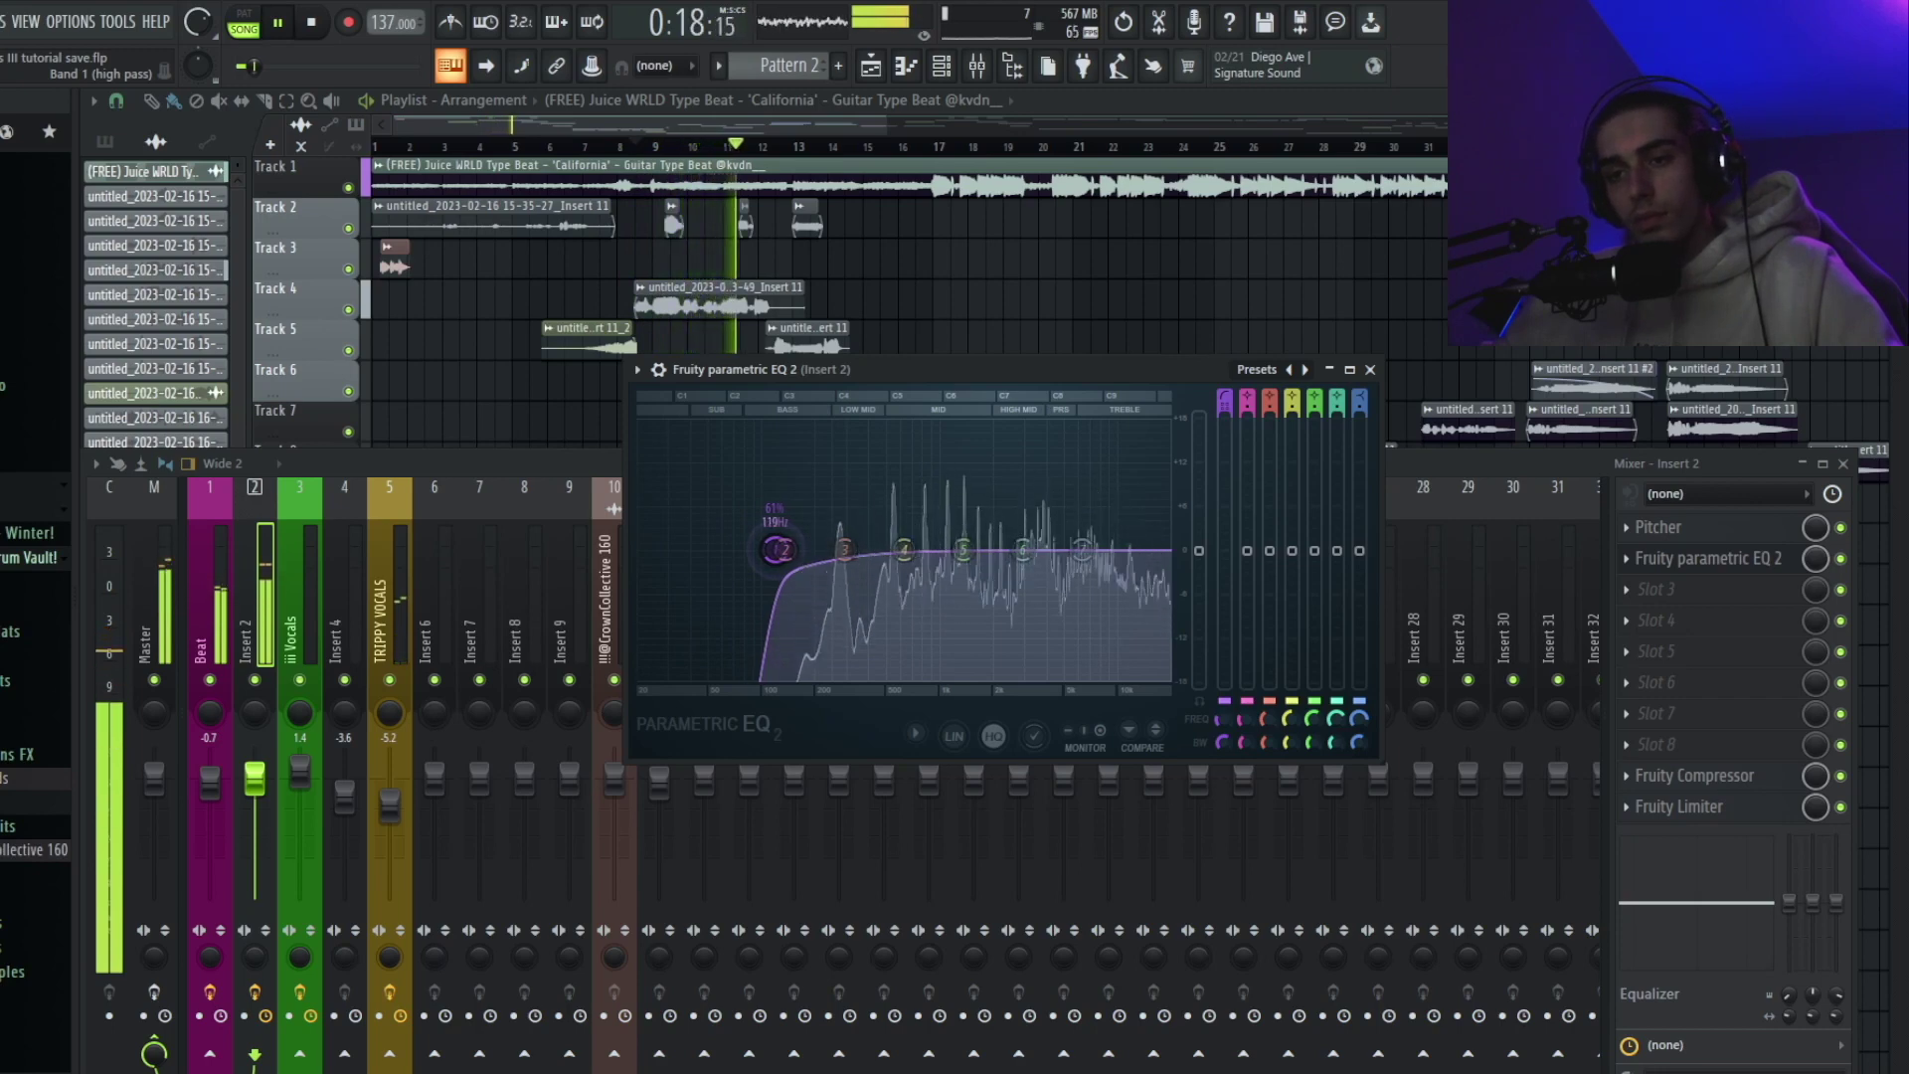
key("space")
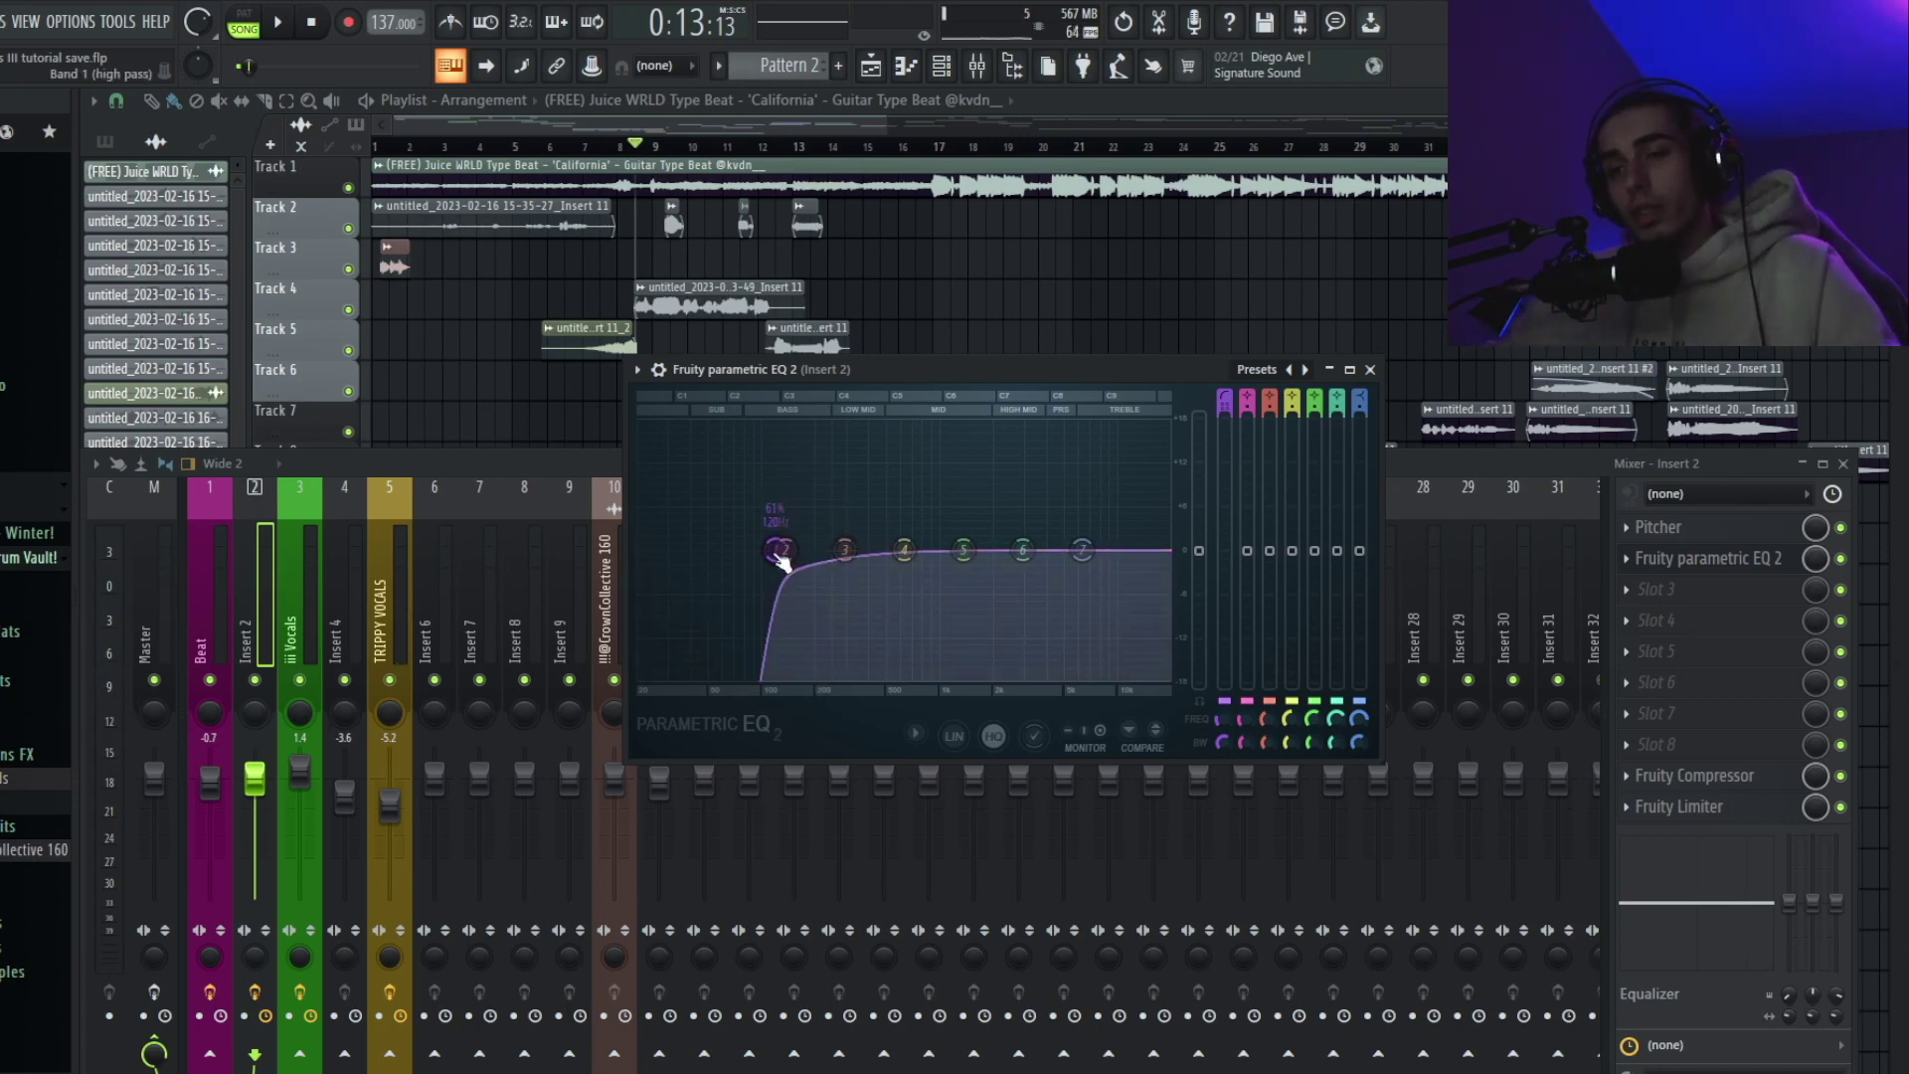
Step: Try a 371 Hz high-pass cutoff, then settle it back around 136 Hz
key("space")
left_click_drag(813, 548, 862, 549)
key("space")
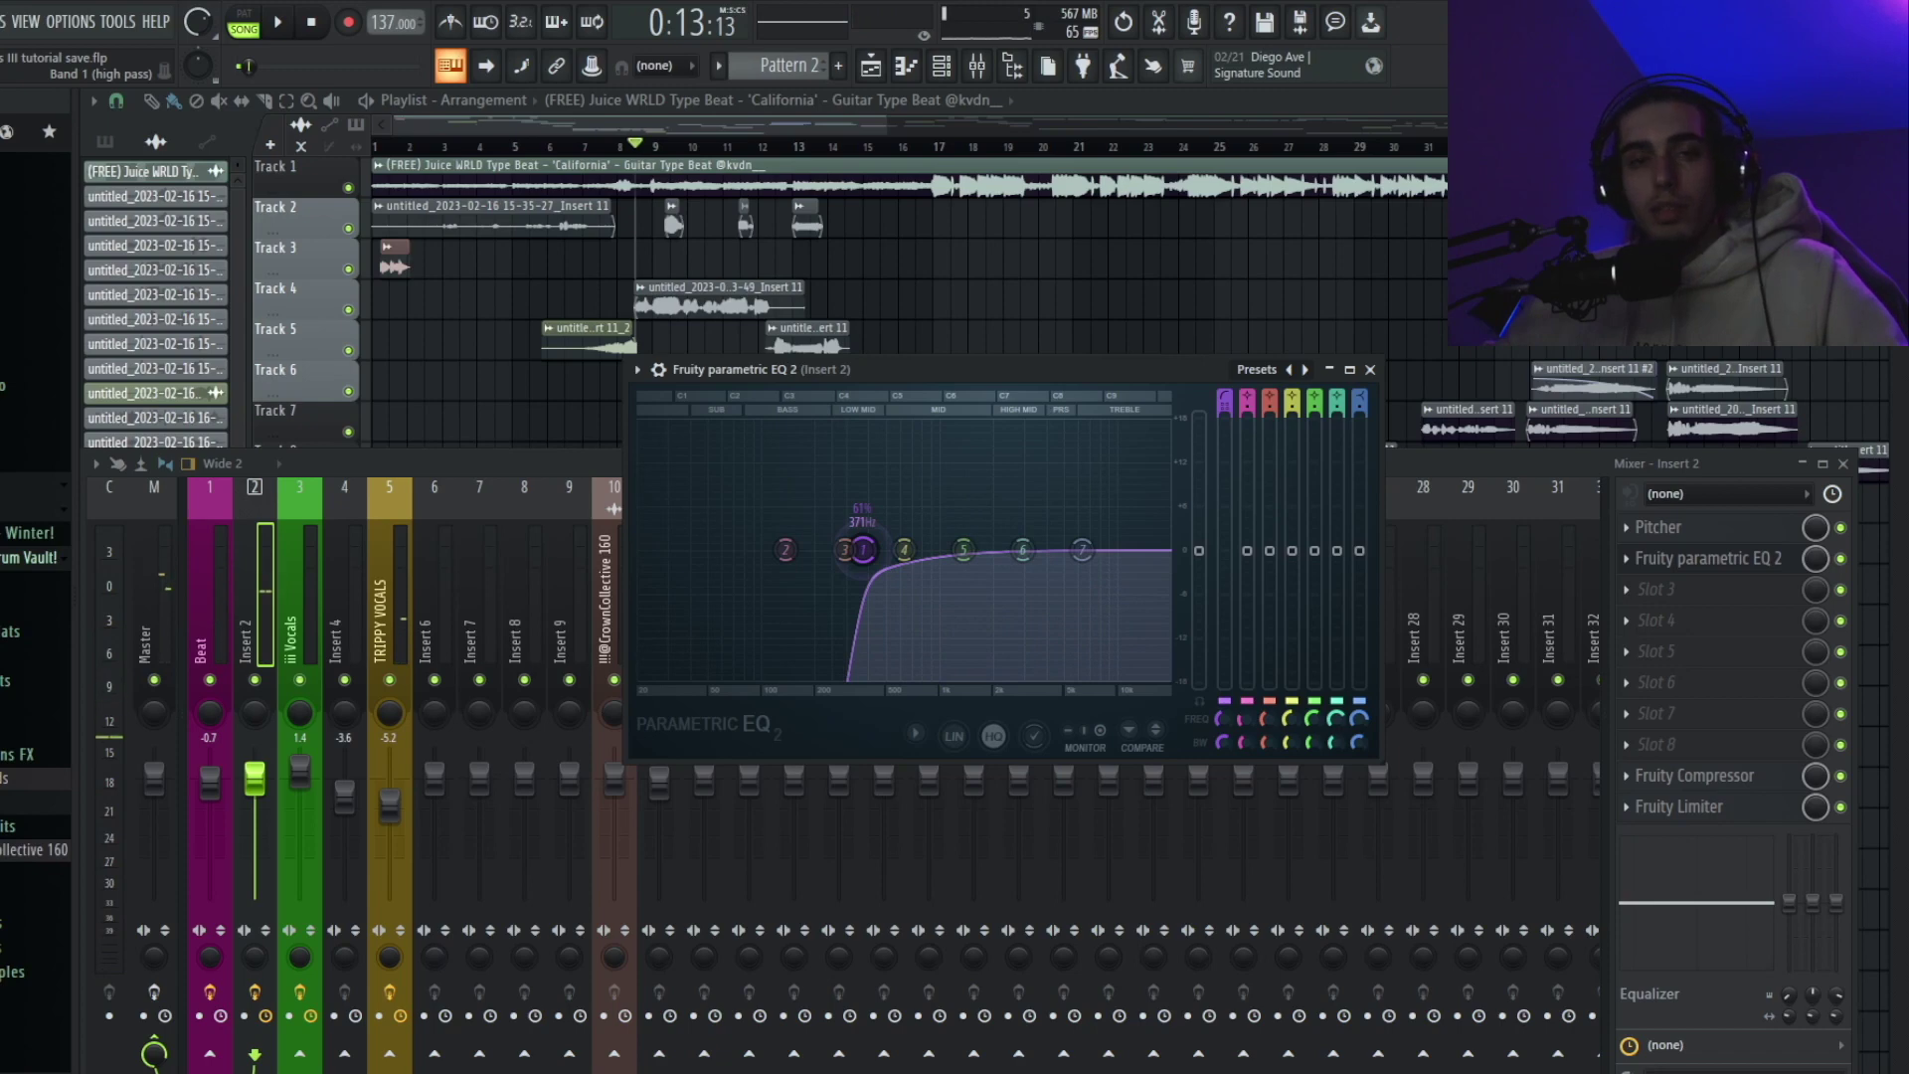
left_click_drag(827, 549, 781, 549)
key("space")
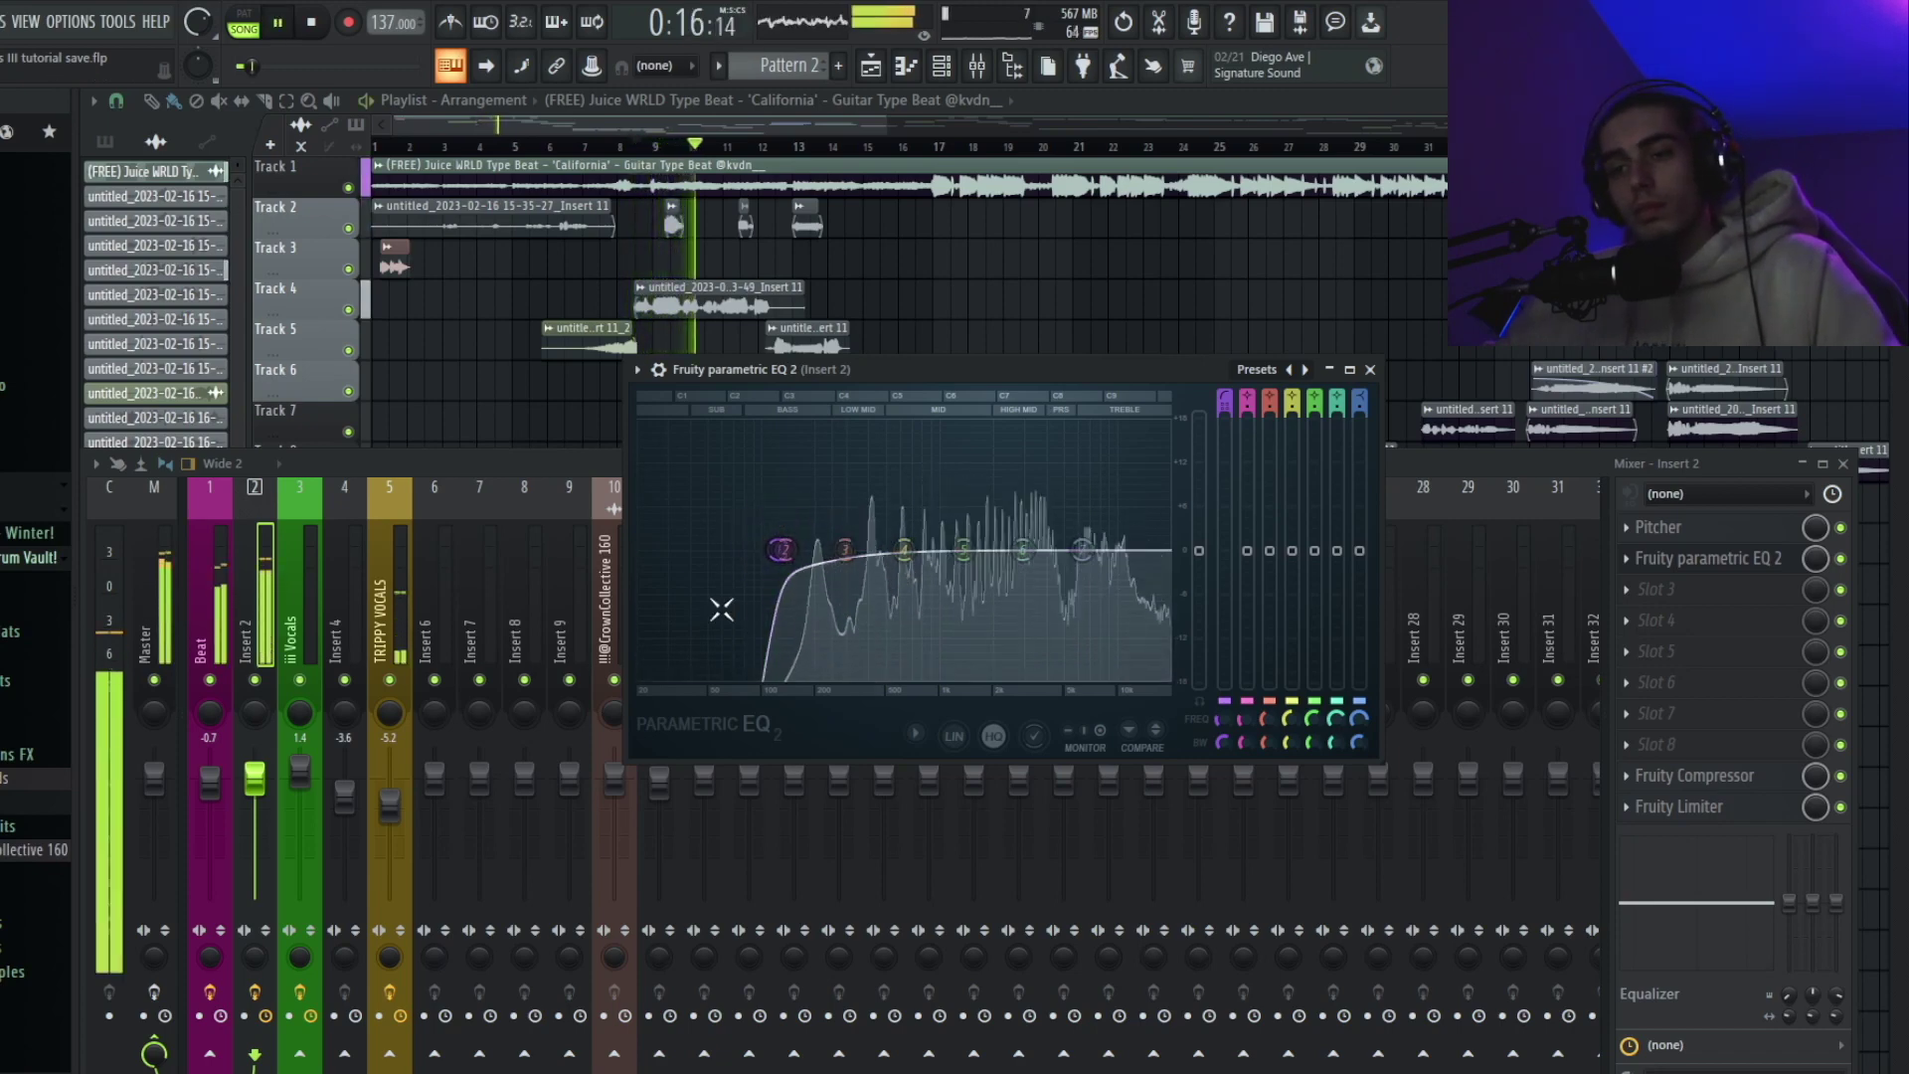
key("space")
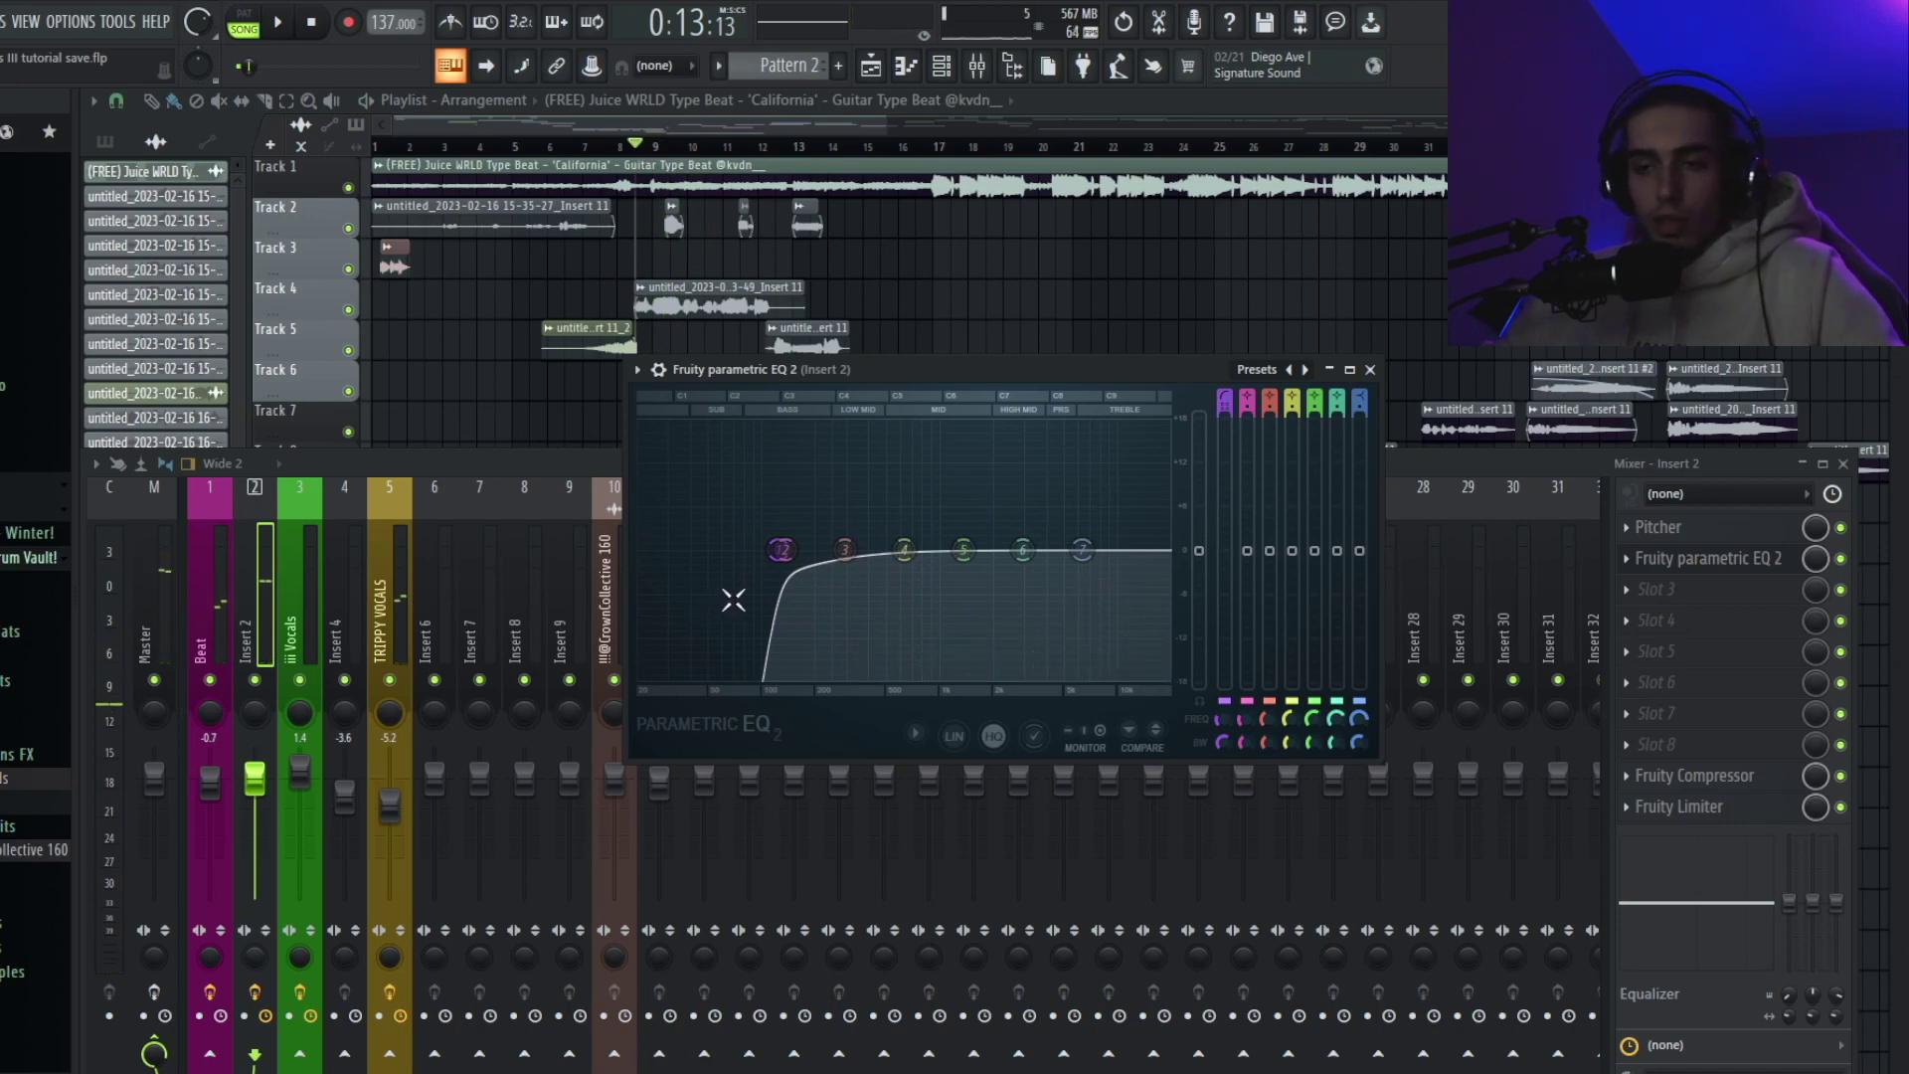
Step: Nudge EQ band 3 up around 292 Hz and audition the low-mid boost
key("space")
key("space")
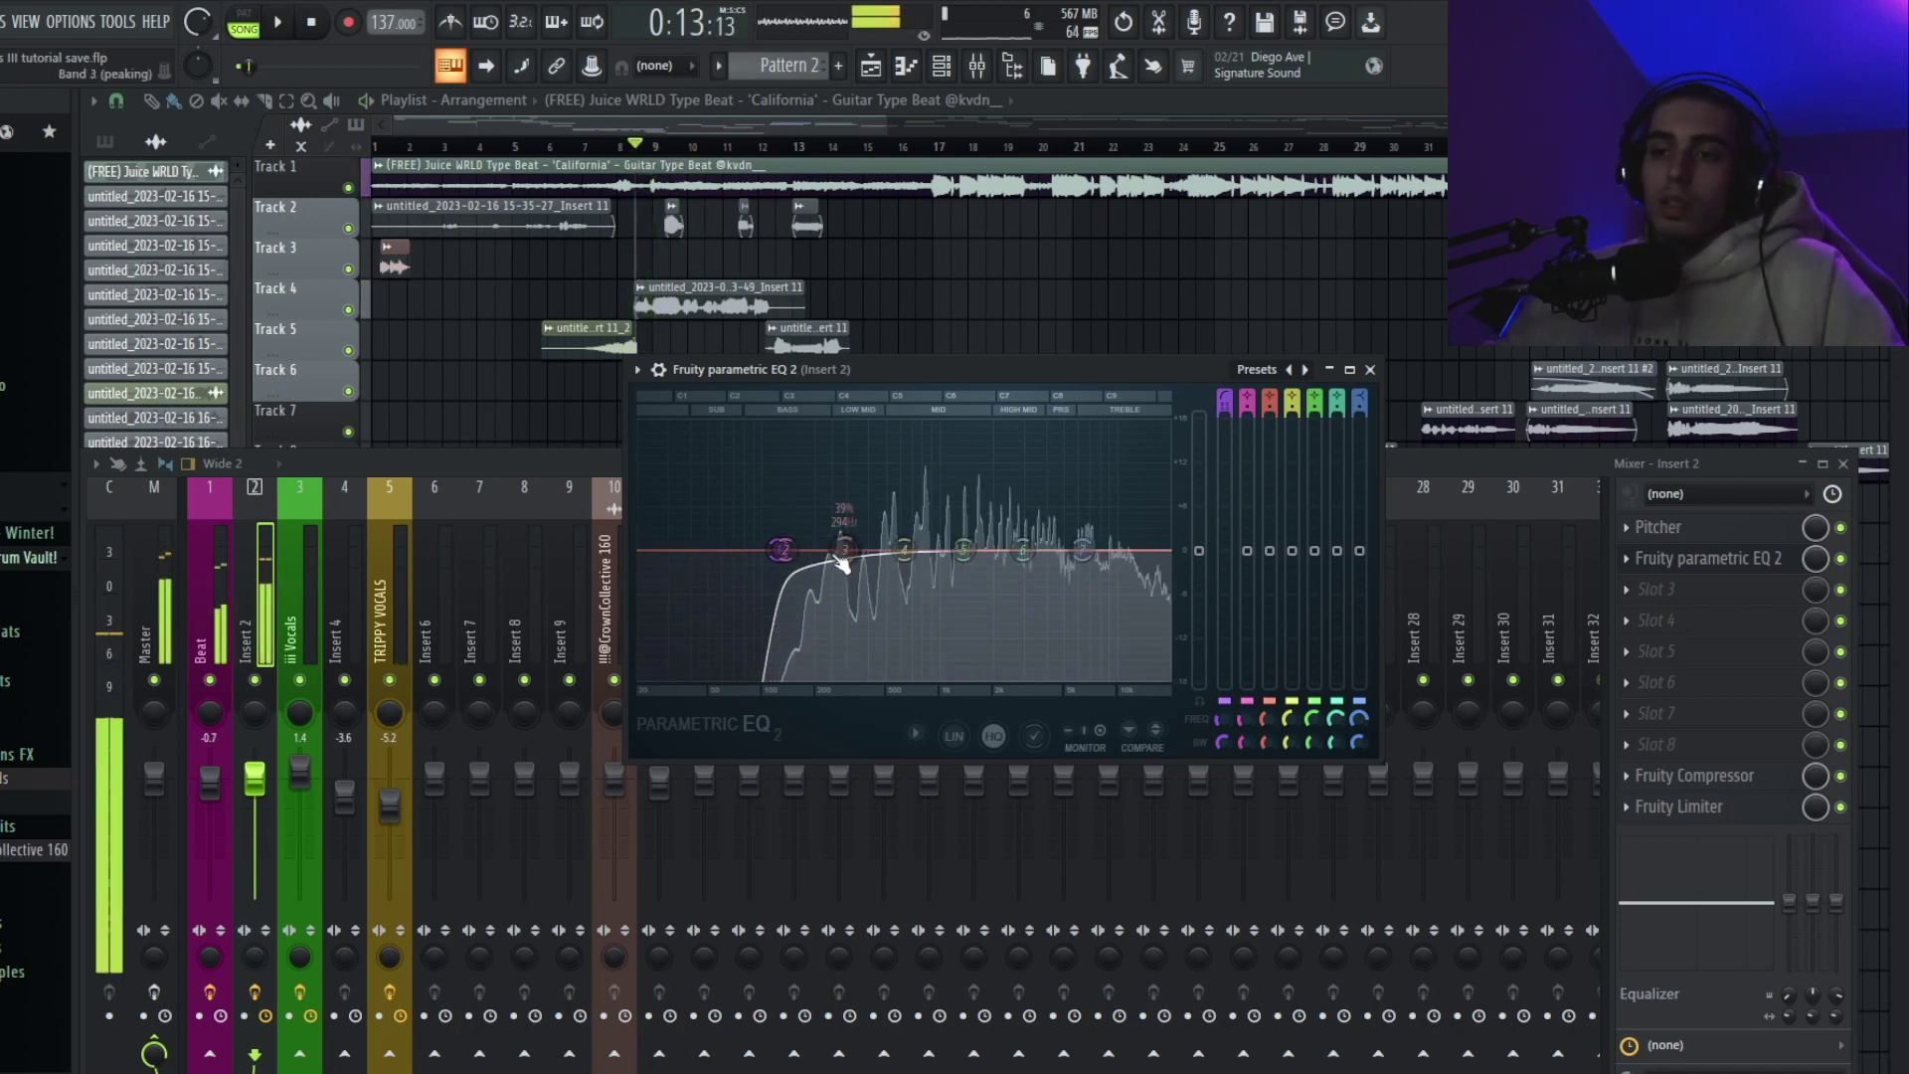
left_click_drag(848, 560, 834, 519)
key("space")
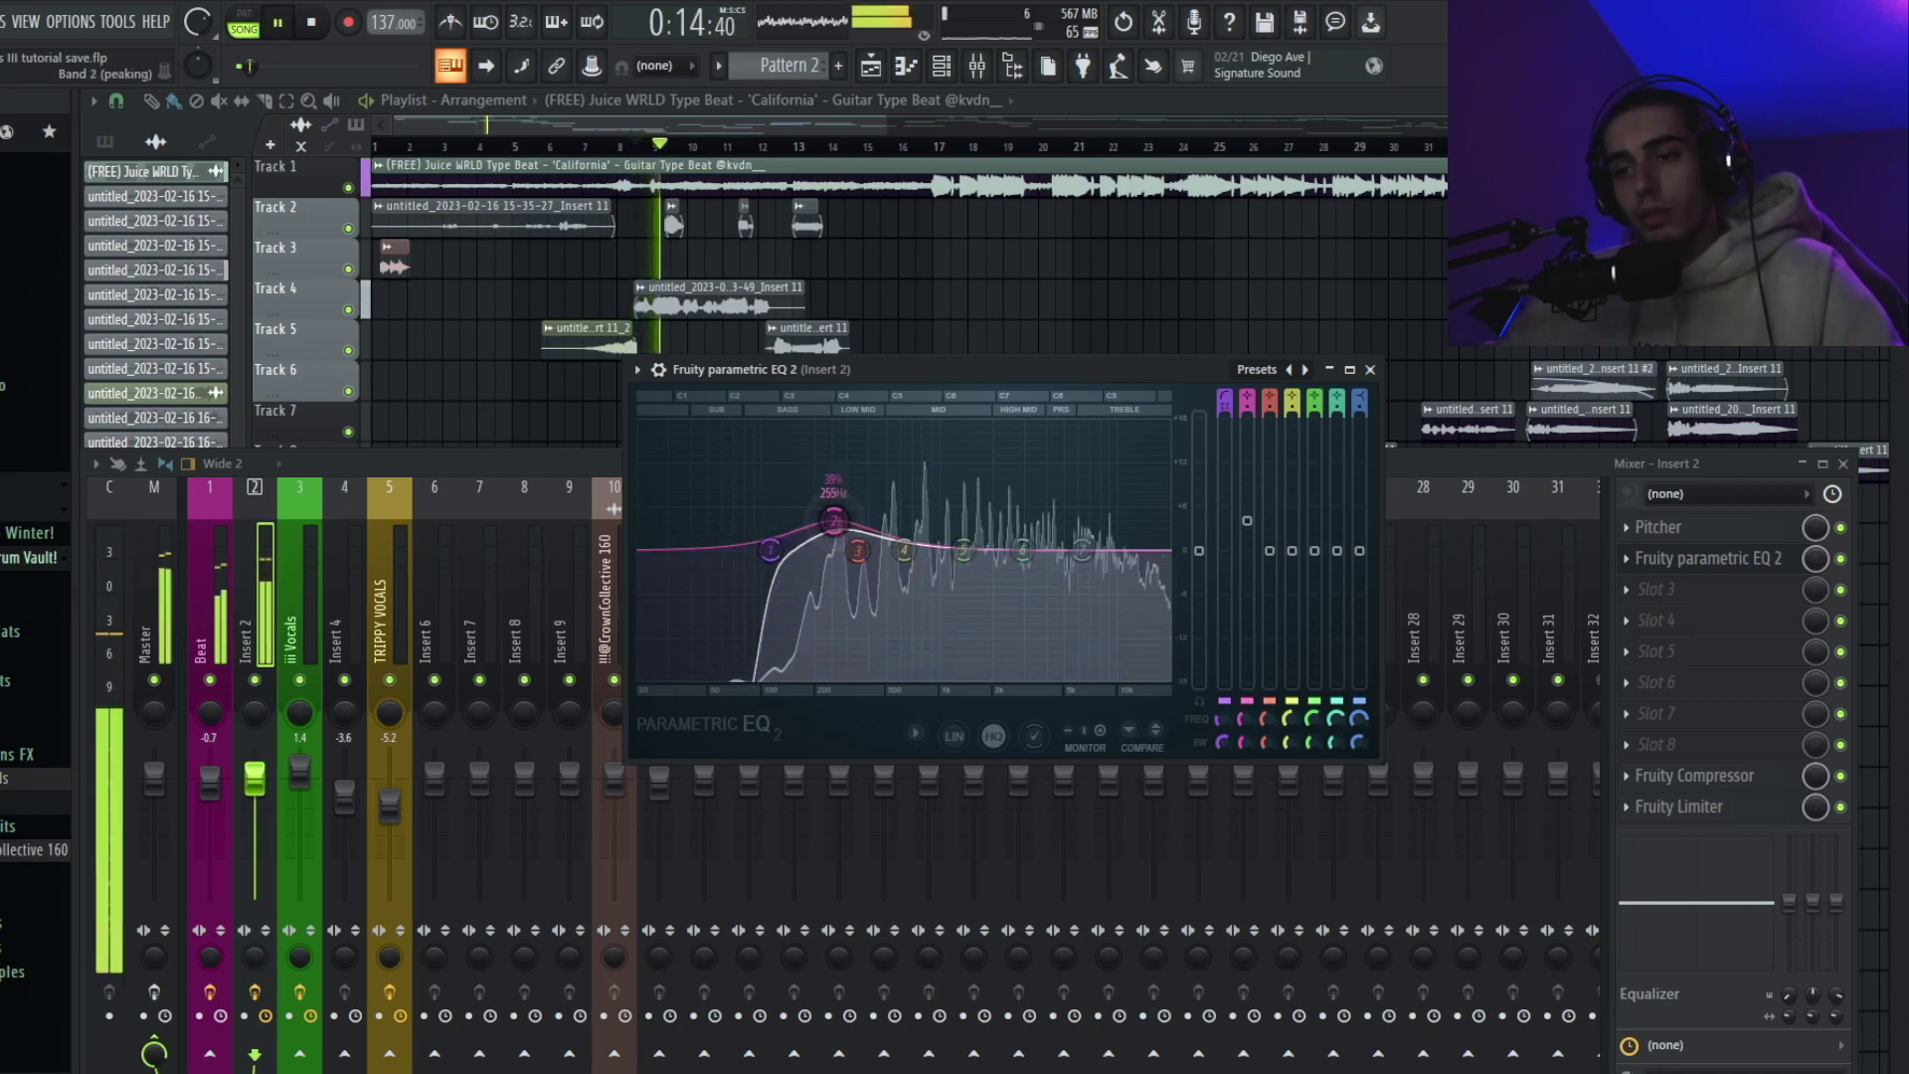
key("space")
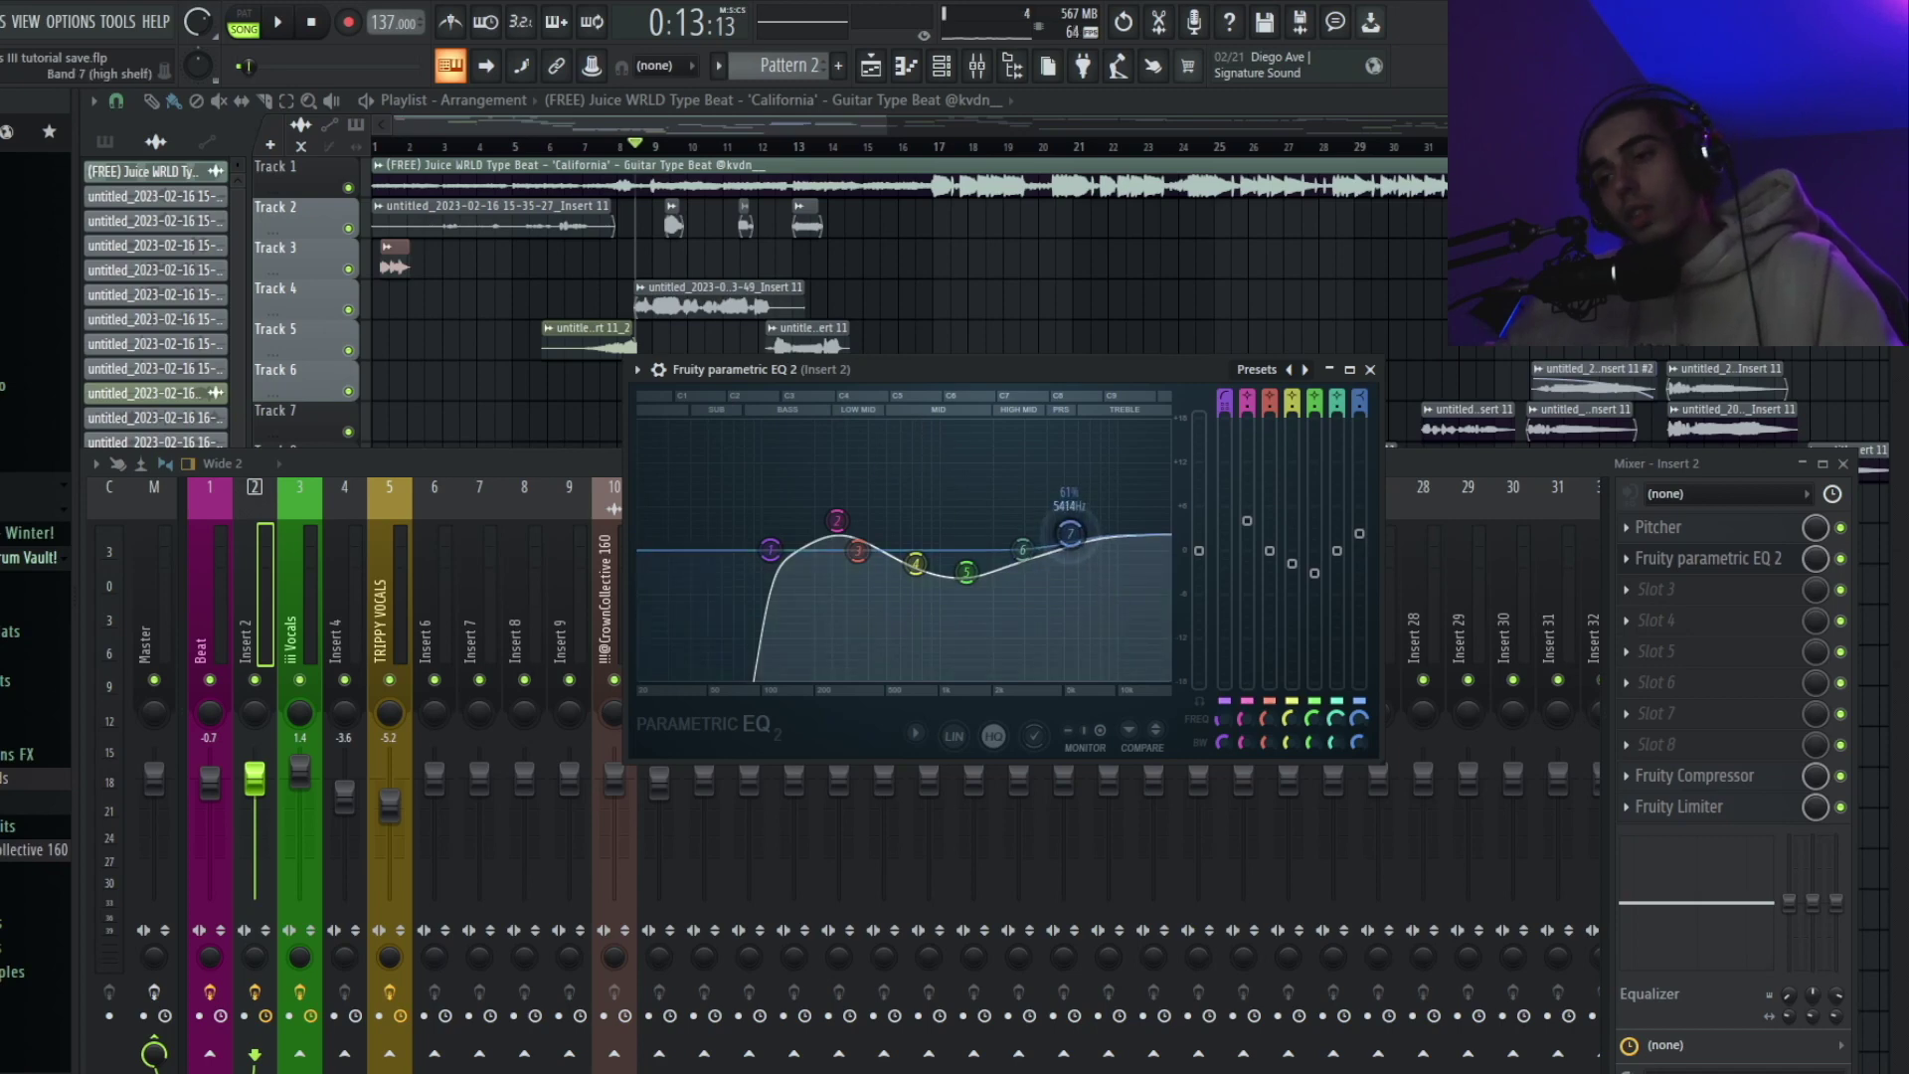
Step: Move the high shelf to 6784 Hz, boost band 6, cut band 5, and lift band 2 near 308 Hz
left_click_drag(1082, 550, 1044, 505)
key("space")
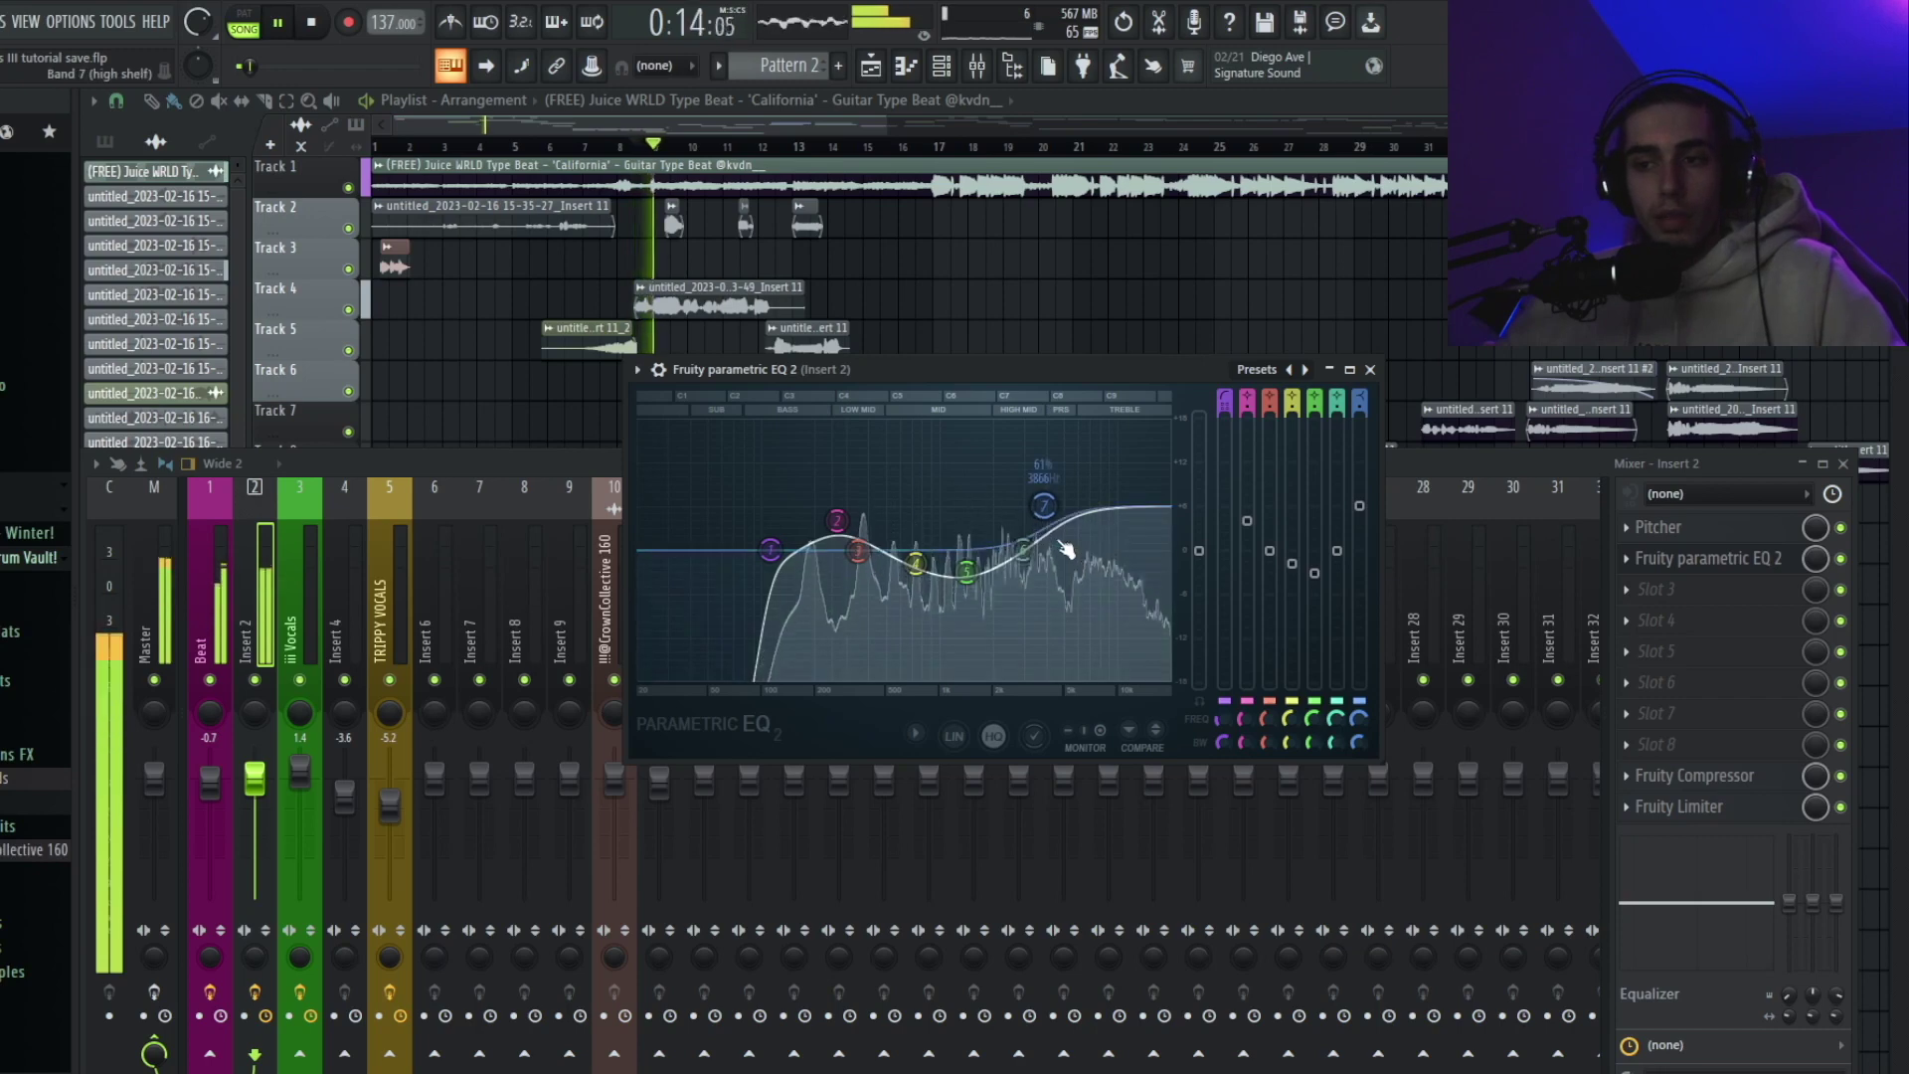
left_click_drag(1023, 551, 1049, 502)
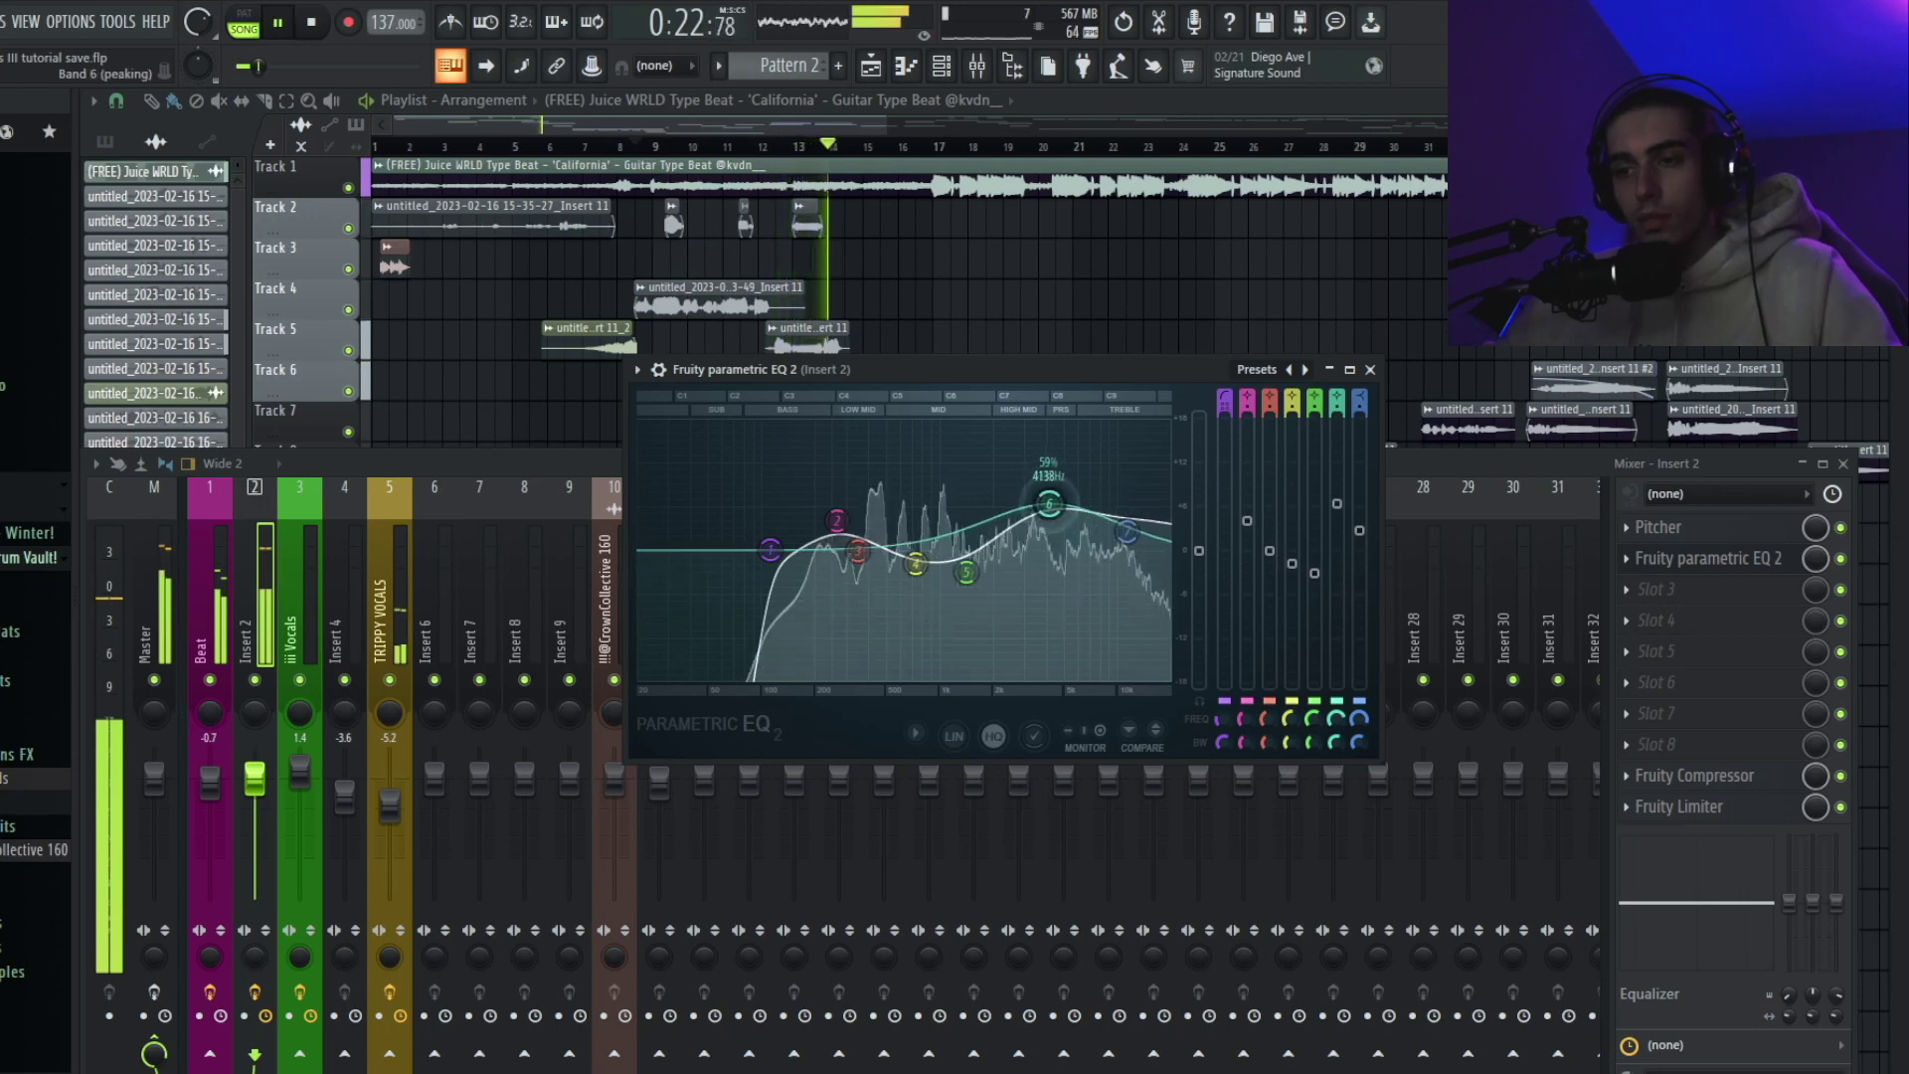
left_click_drag(965, 571, 977, 587)
left_click_drag(837, 520, 848, 519)
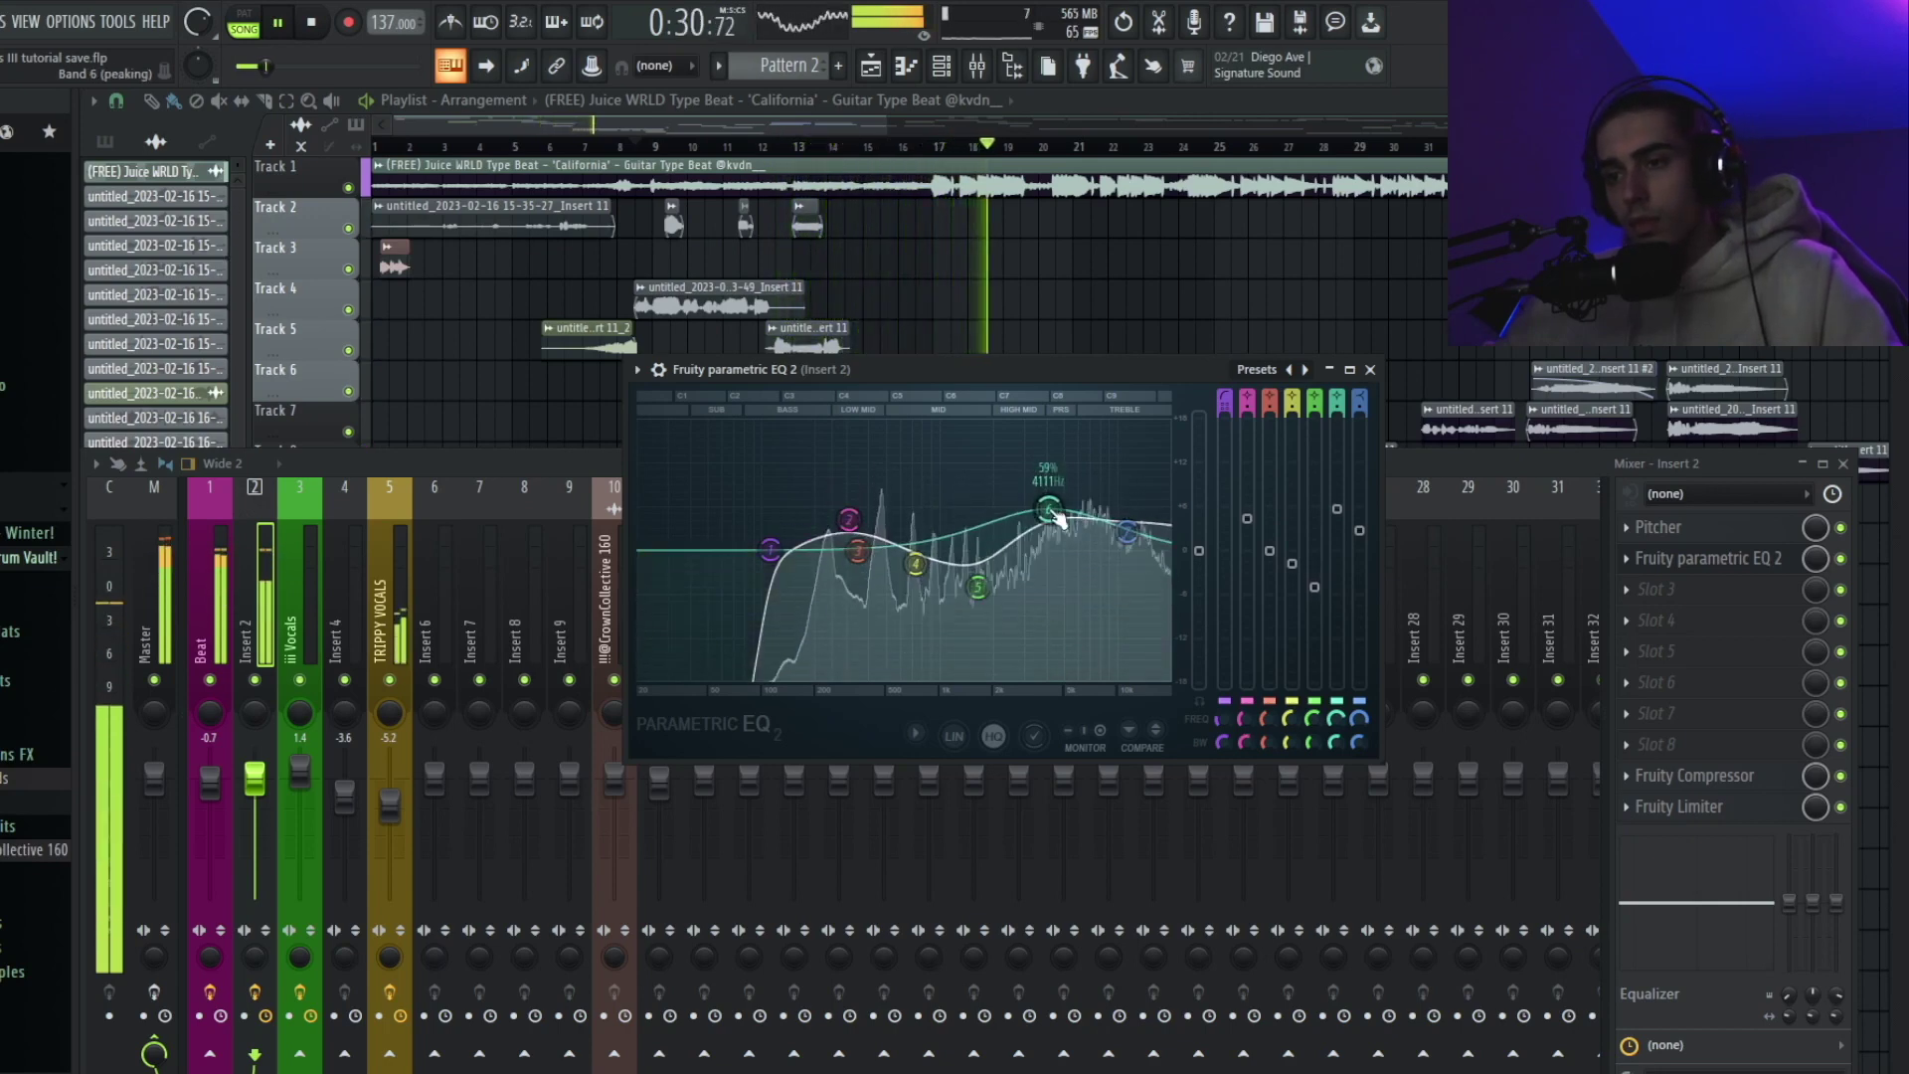
Step: Nudge the high shelf up, move band 1 to 116 Hz, and shift band 5 slightly lower
left_click(1125, 533)
left_click_drag(1124, 533, 1132, 525)
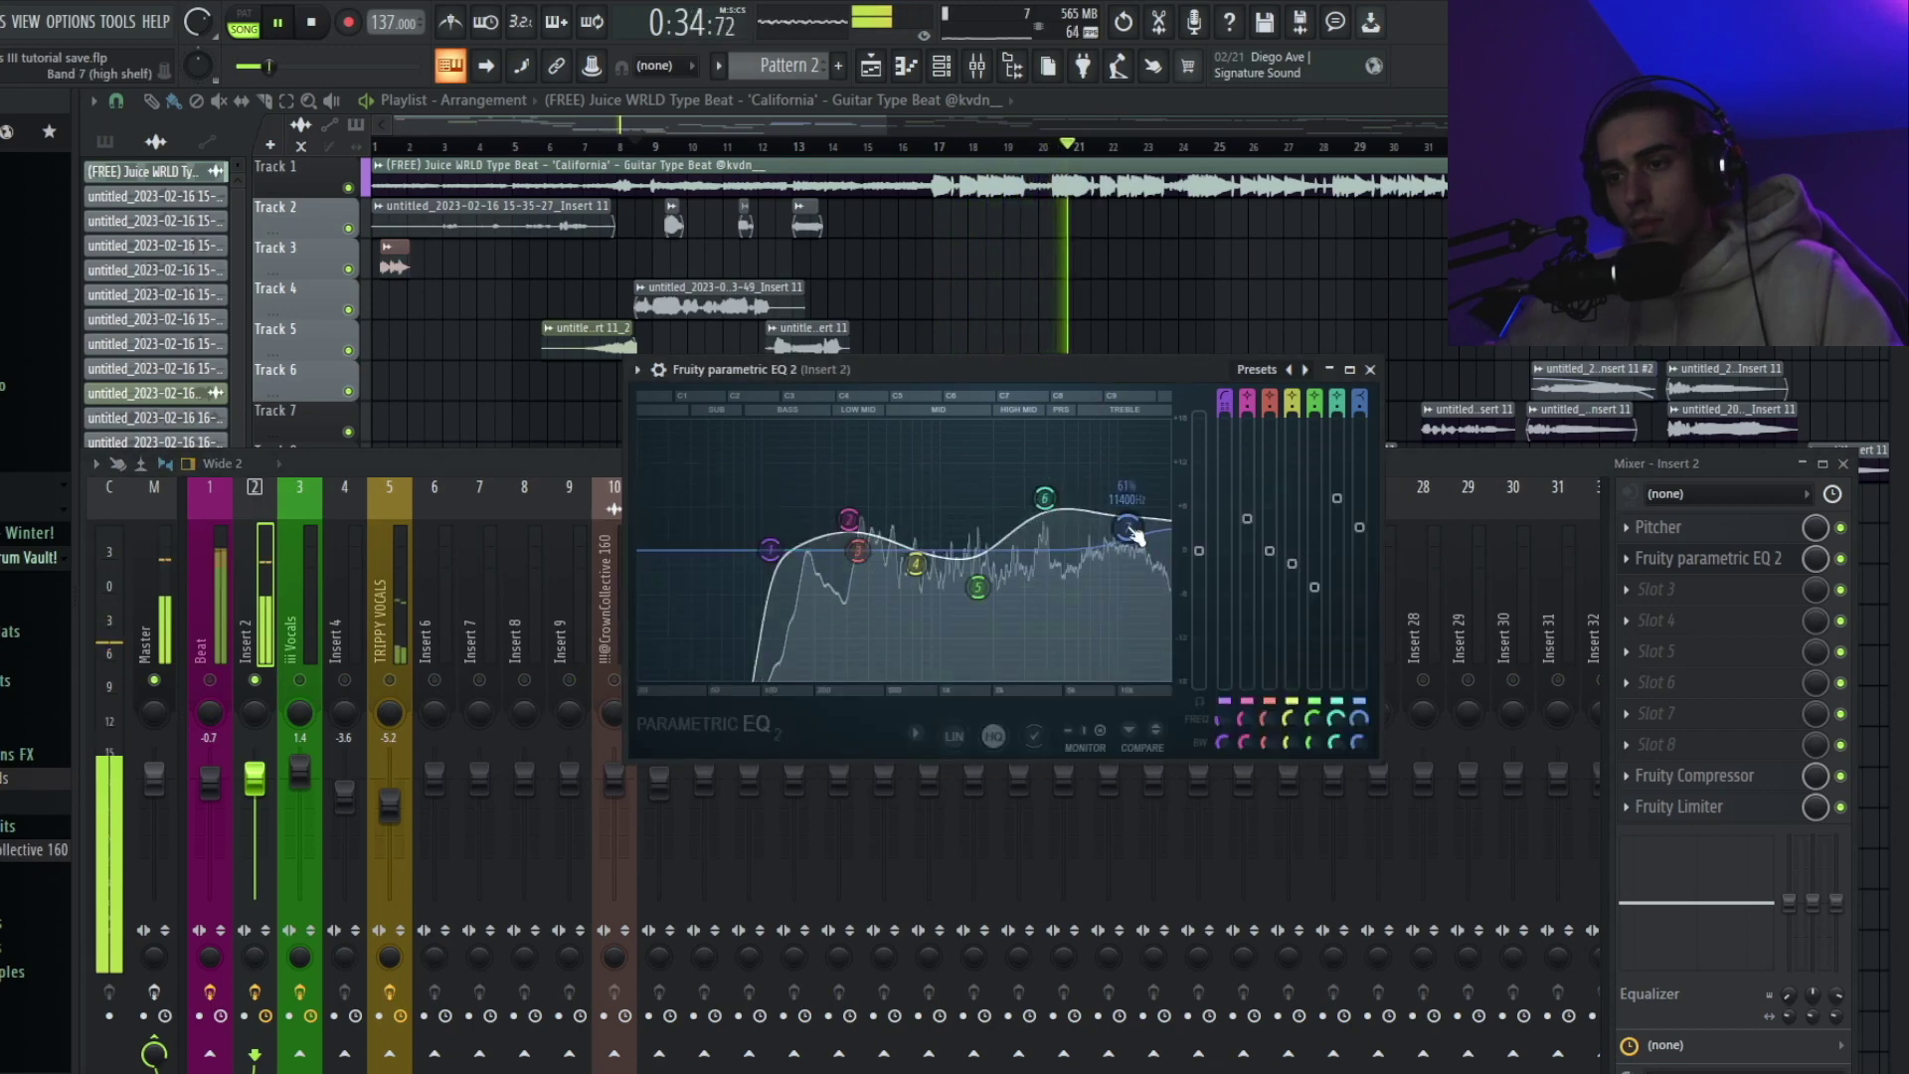
left_click(771, 549)
left_click_drag(770, 549, 773, 549)
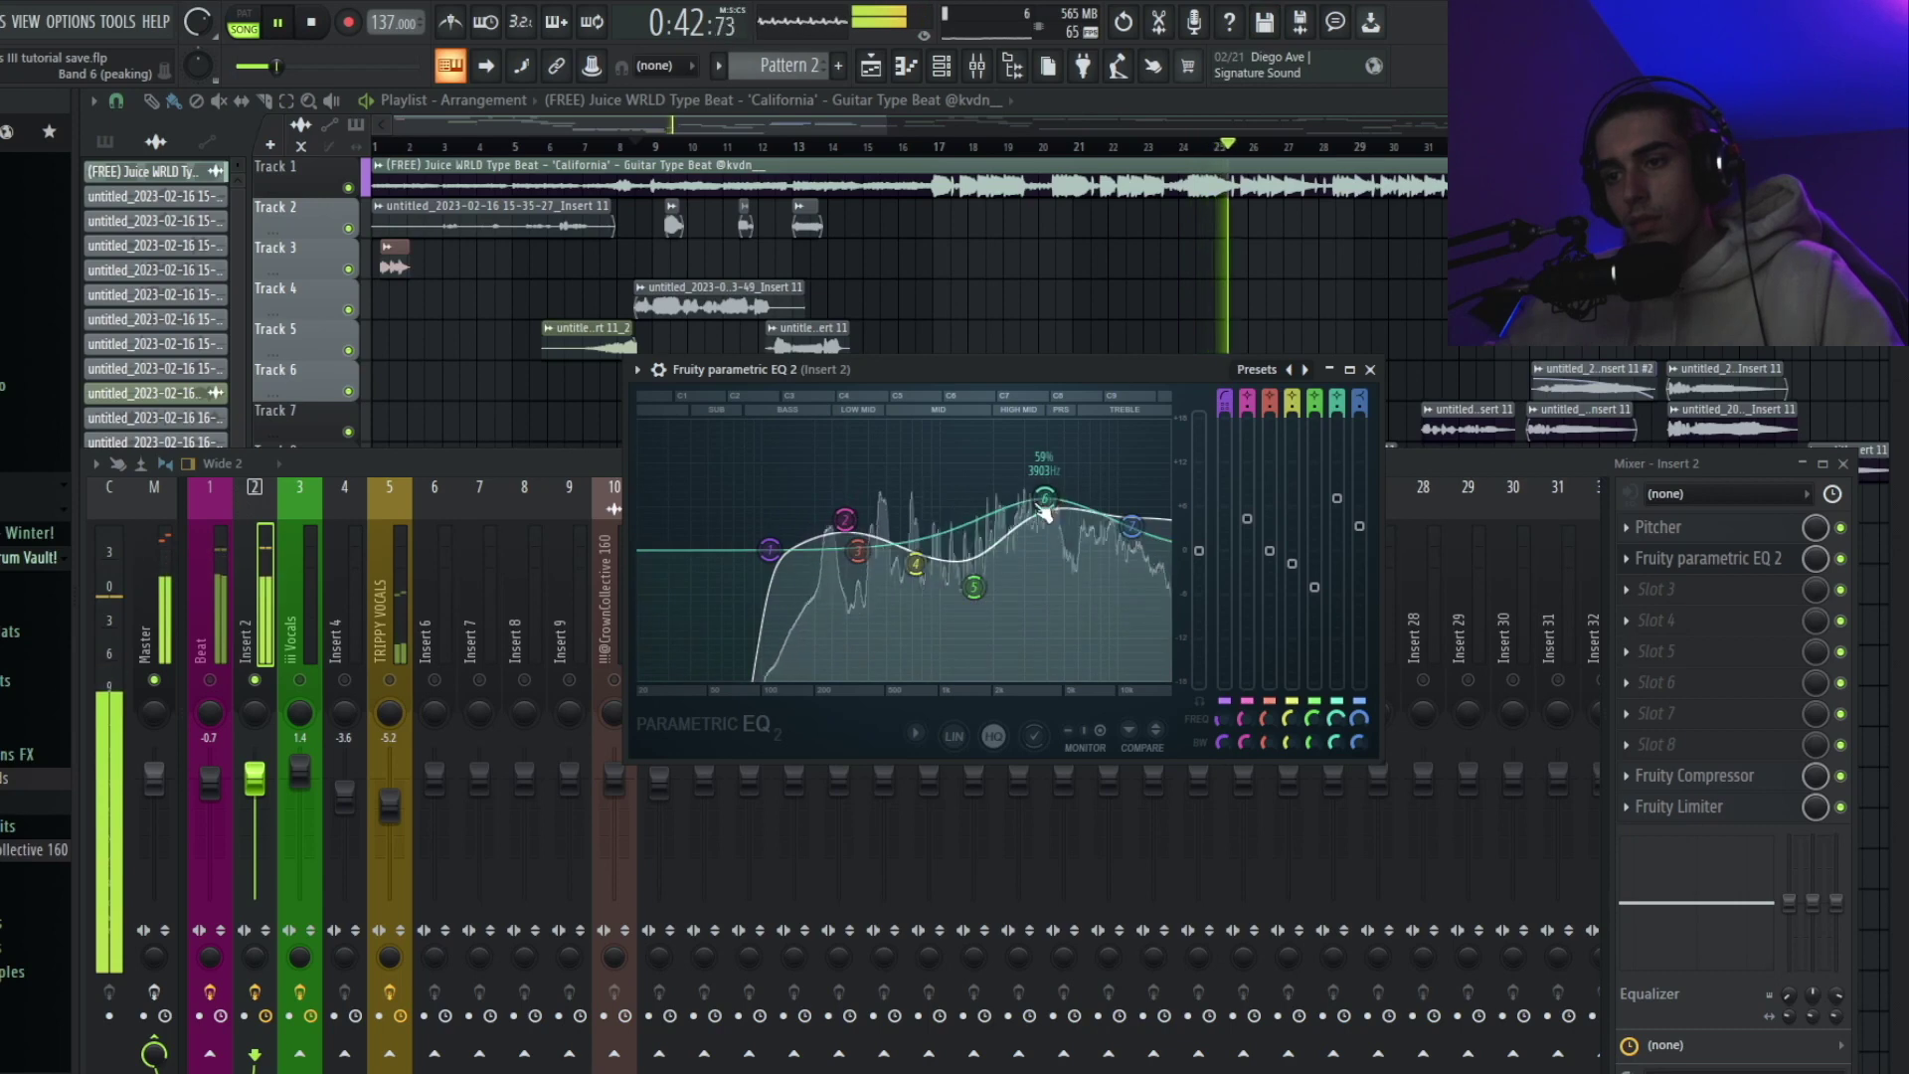
left_click_drag(974, 587, 967, 584)
key("space")
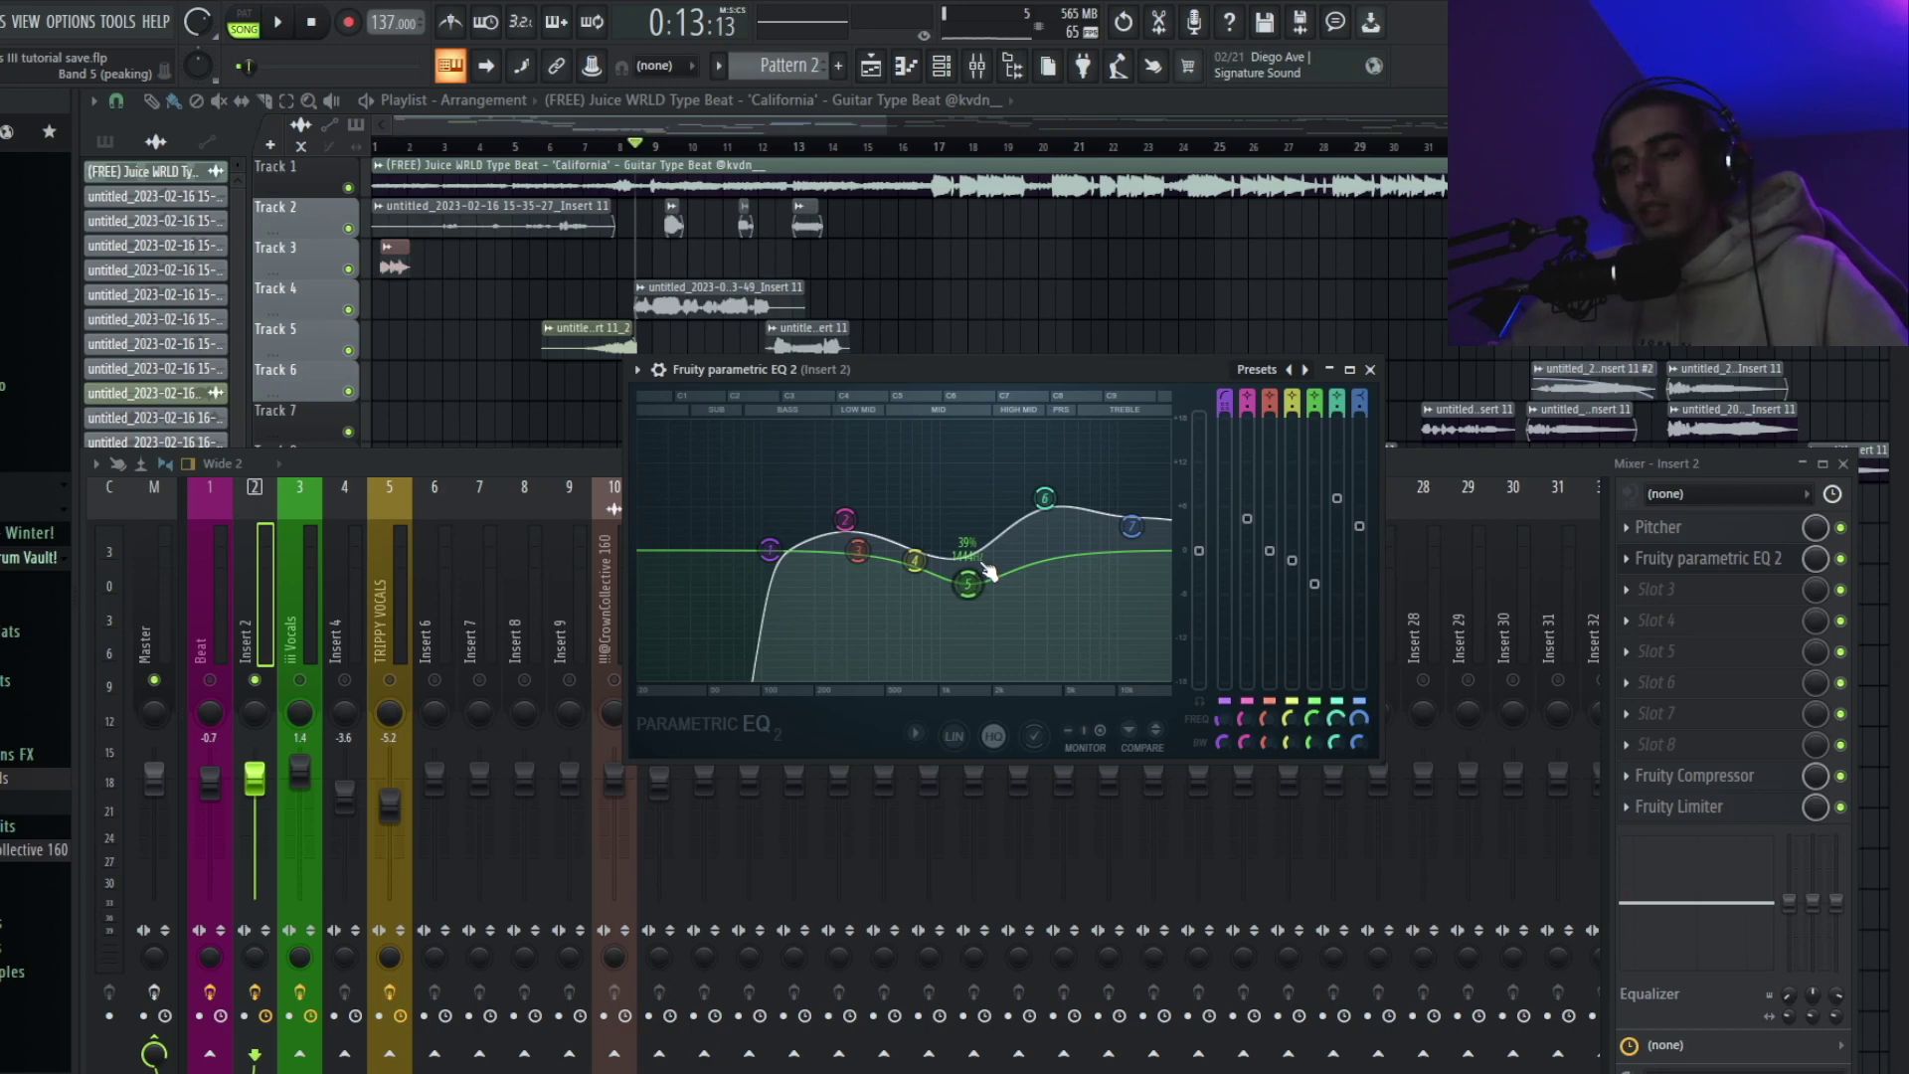
left_click(1371, 371)
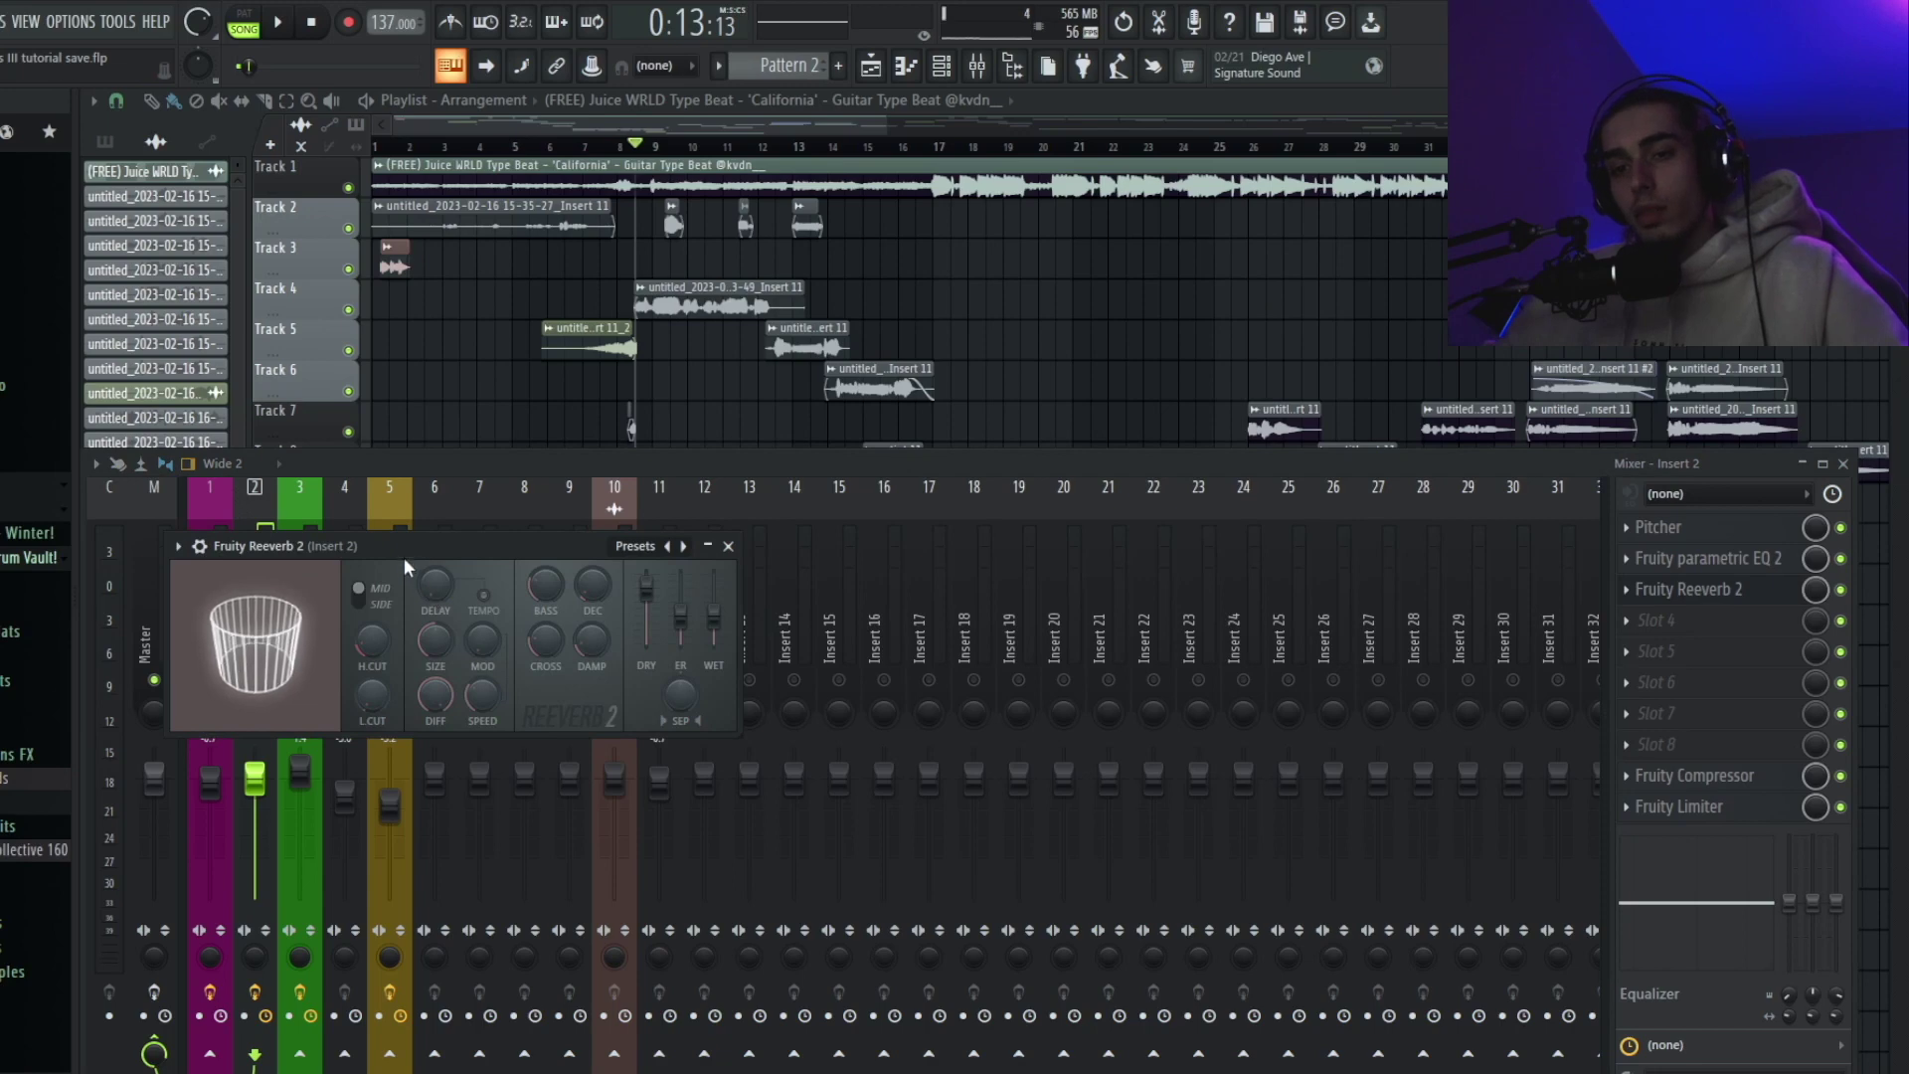
Step: Add Fruity Reeverb 2 to Insert 2's third slot after the EQ, audition it, and close its window
left_click_drag(404, 557, 792, 352)
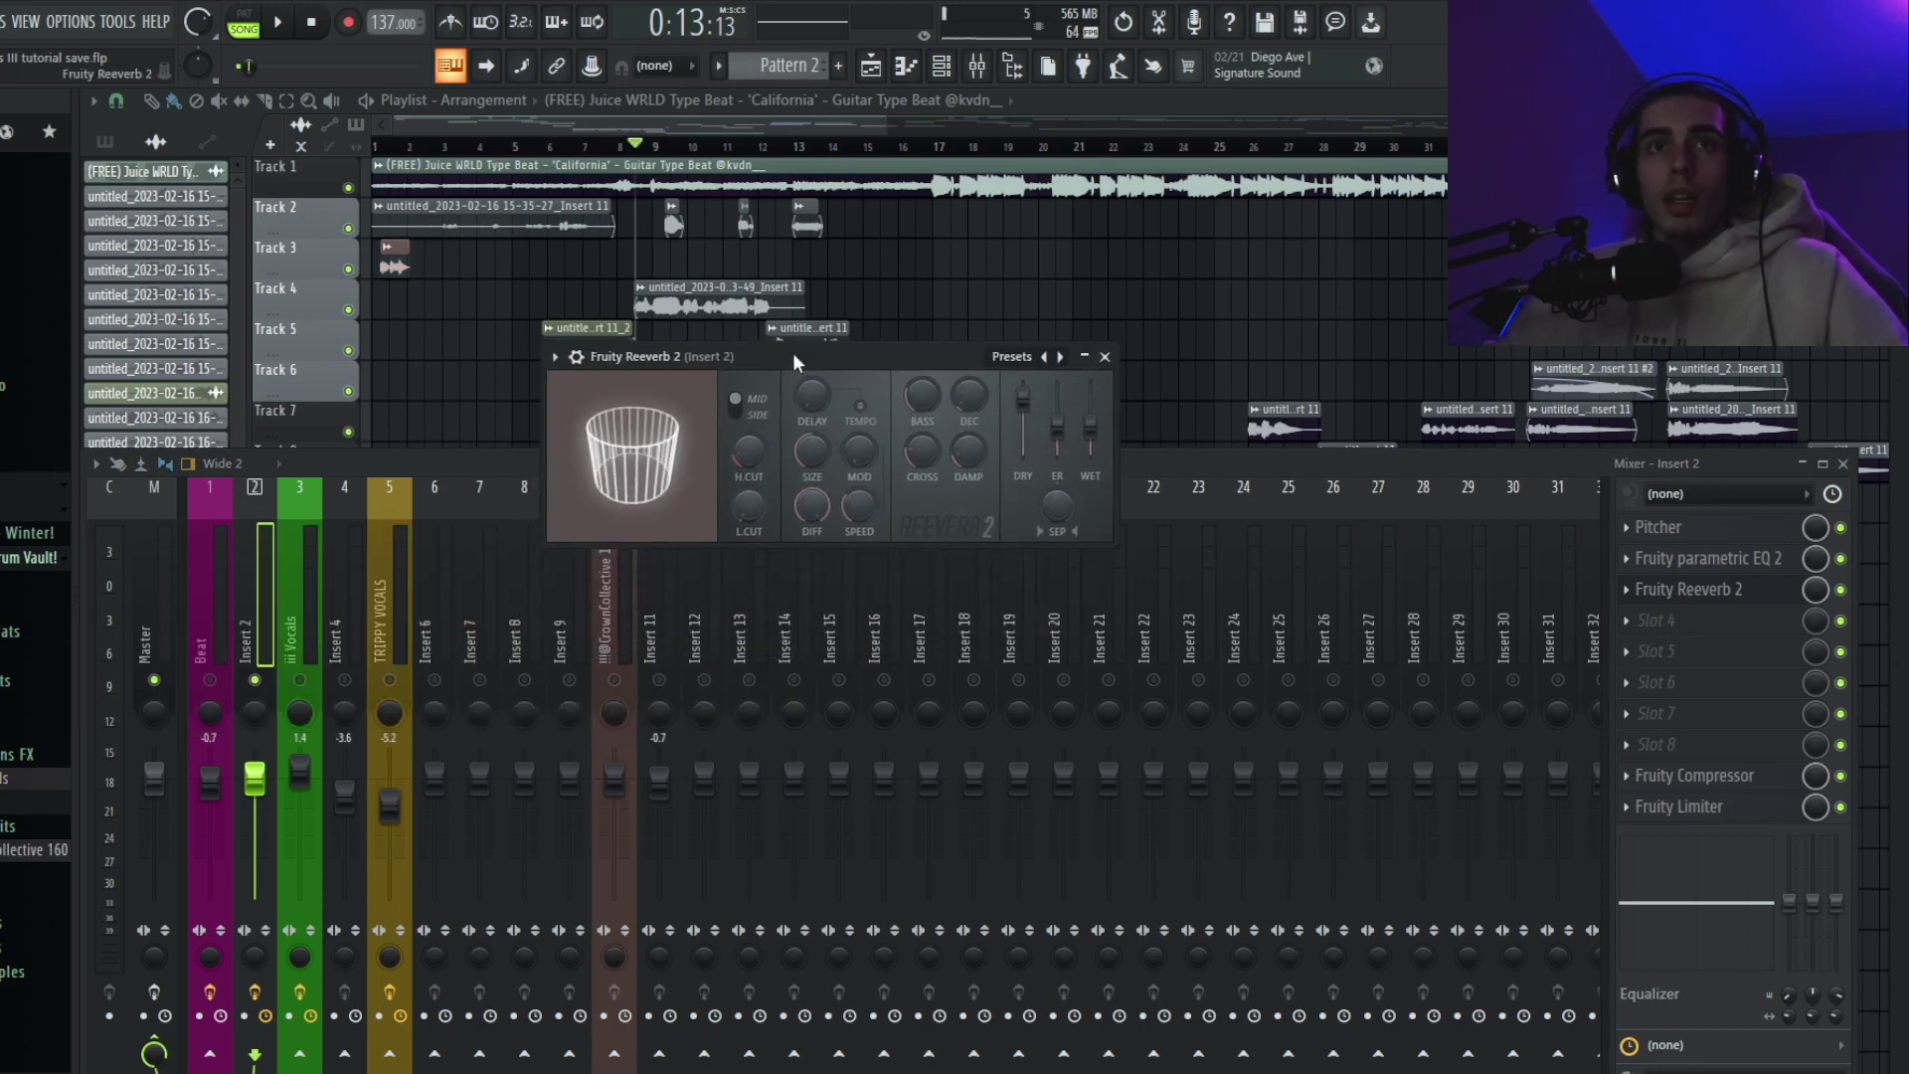
left_click_drag(772, 356, 704, 449)
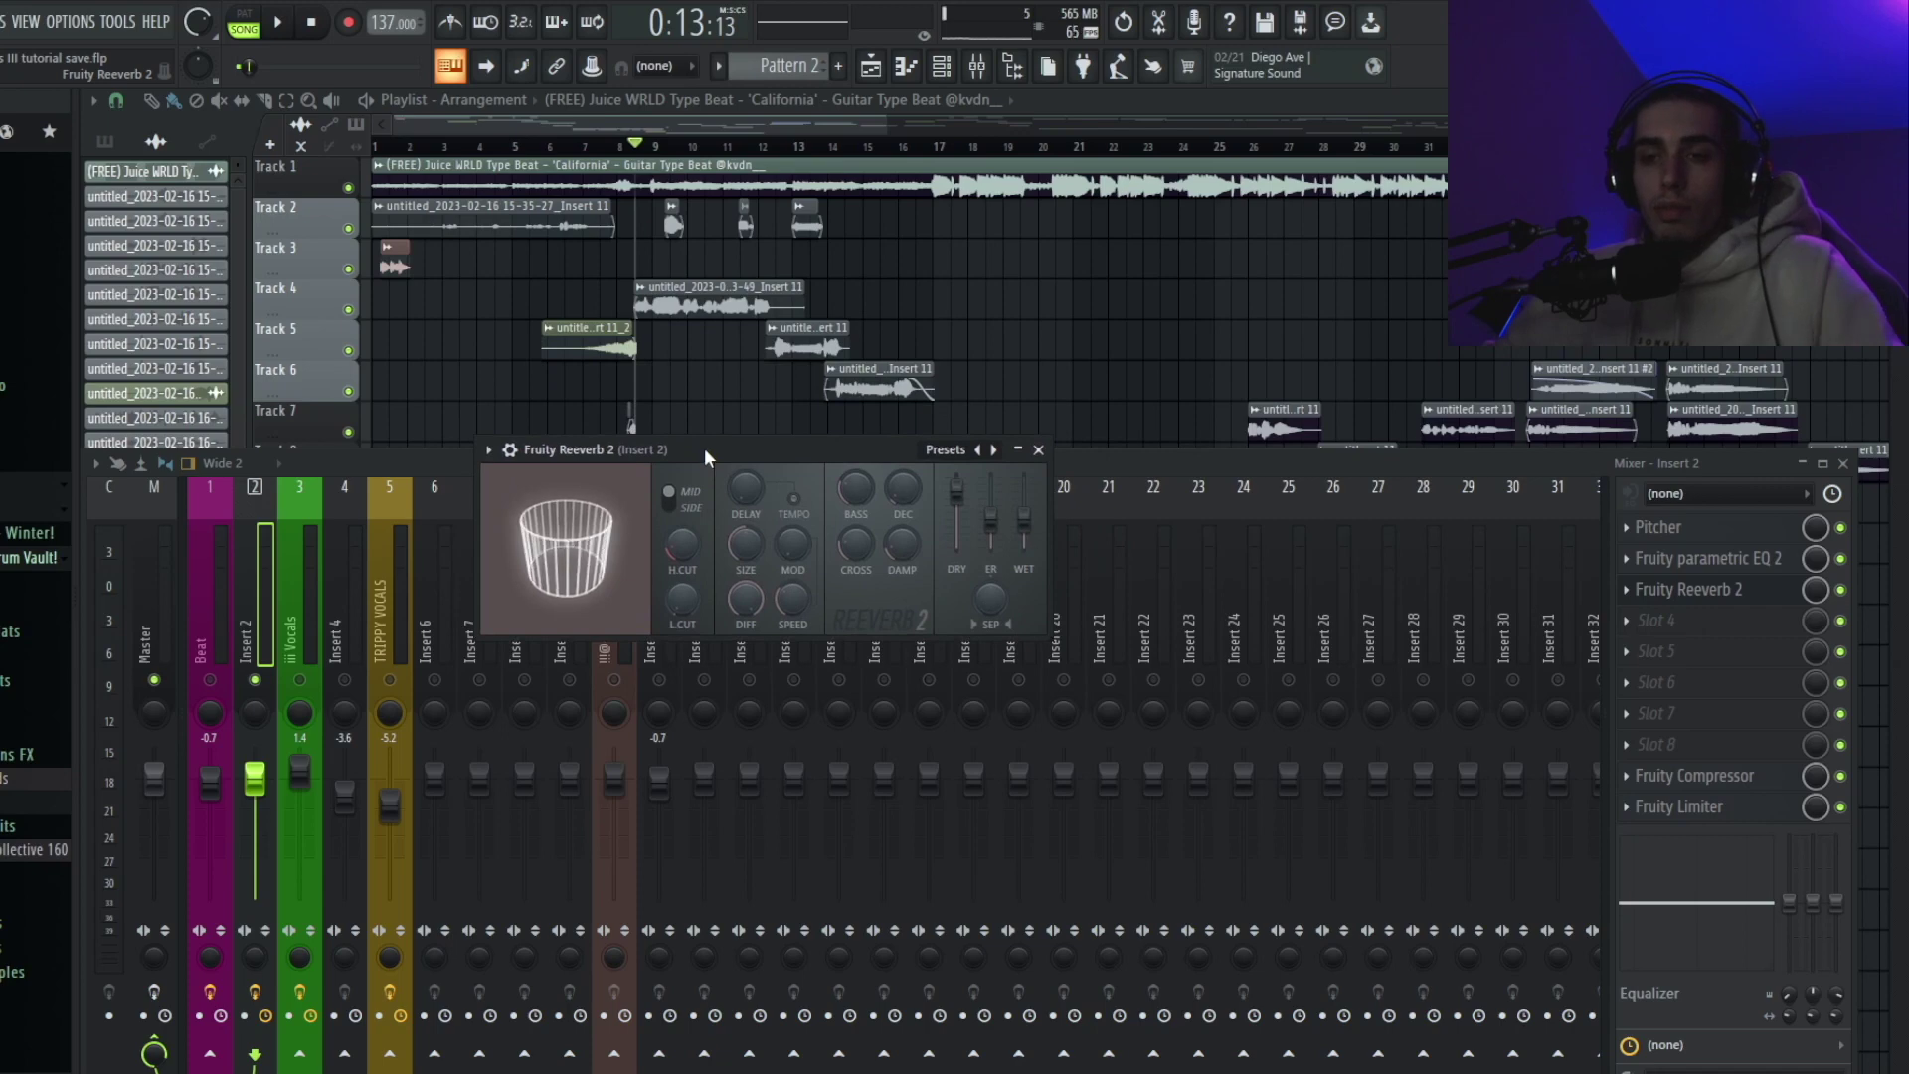
key("space")
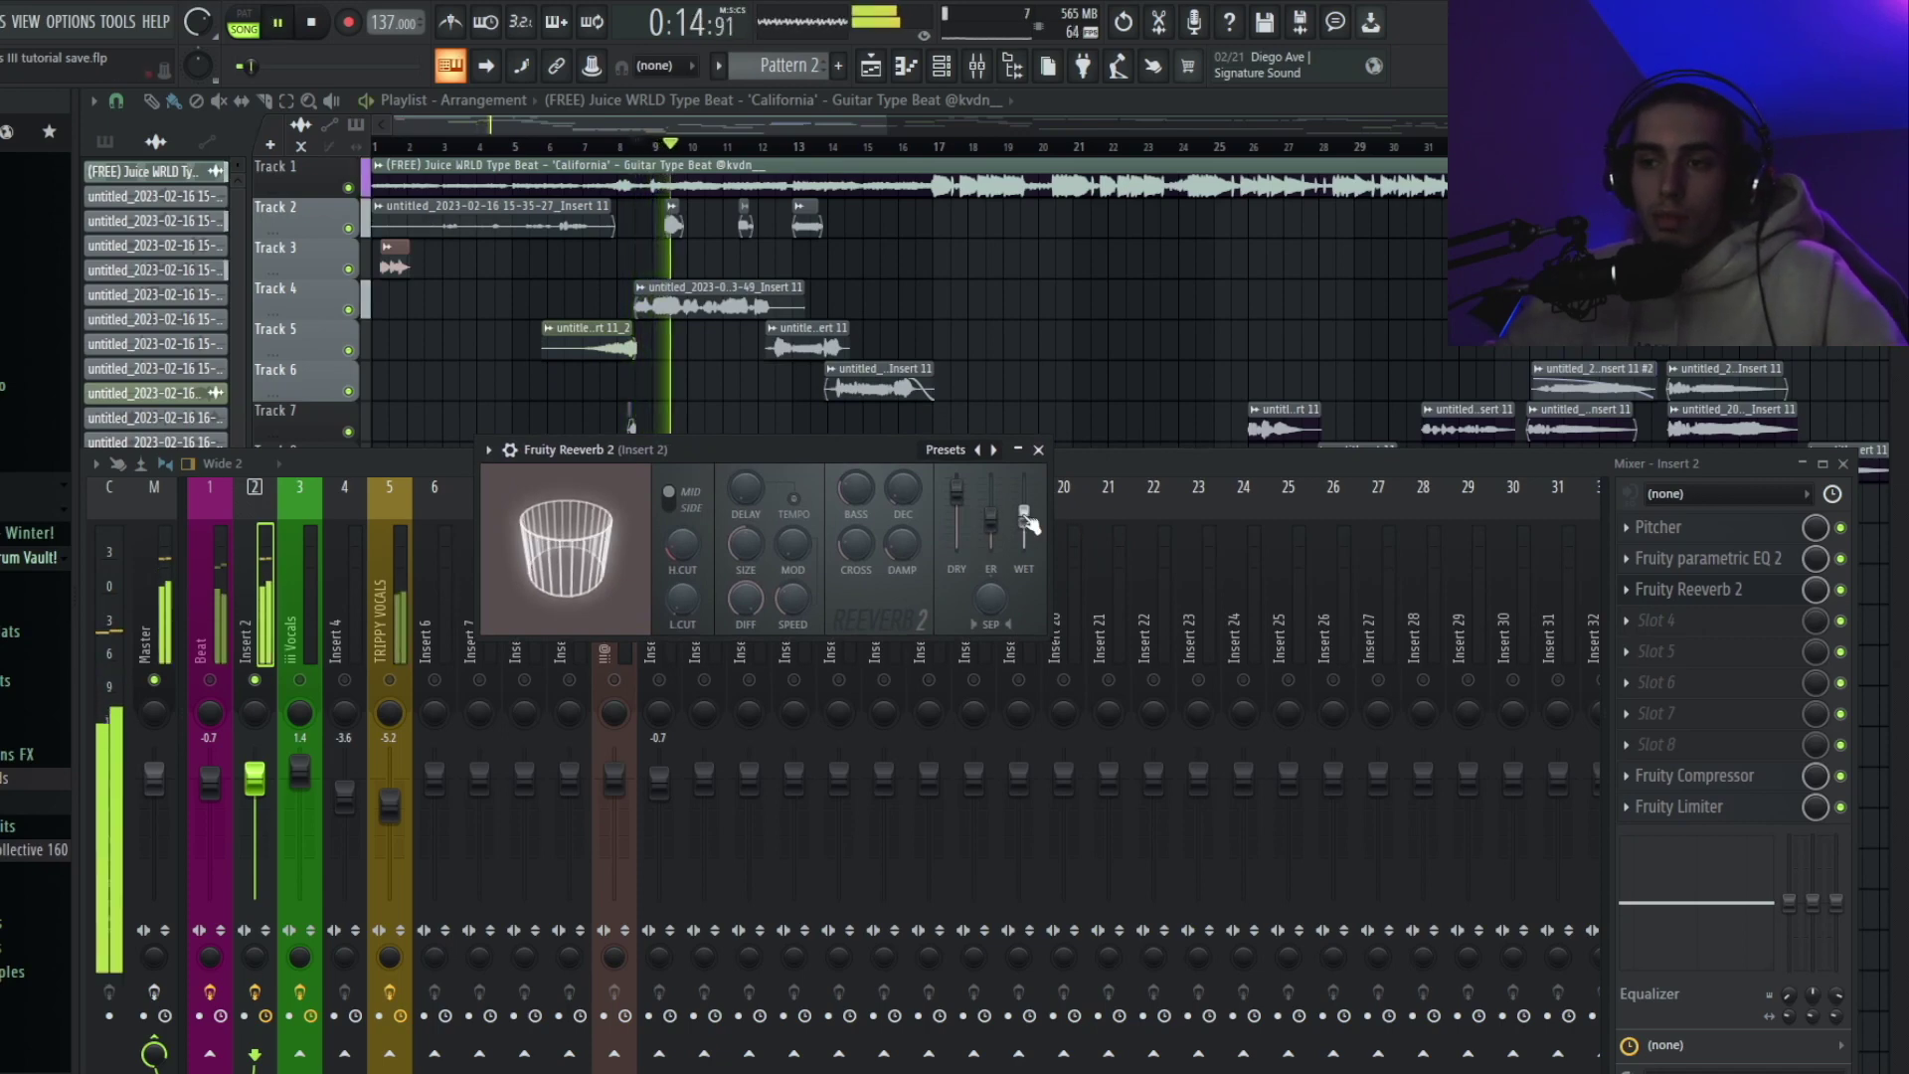
key("space")
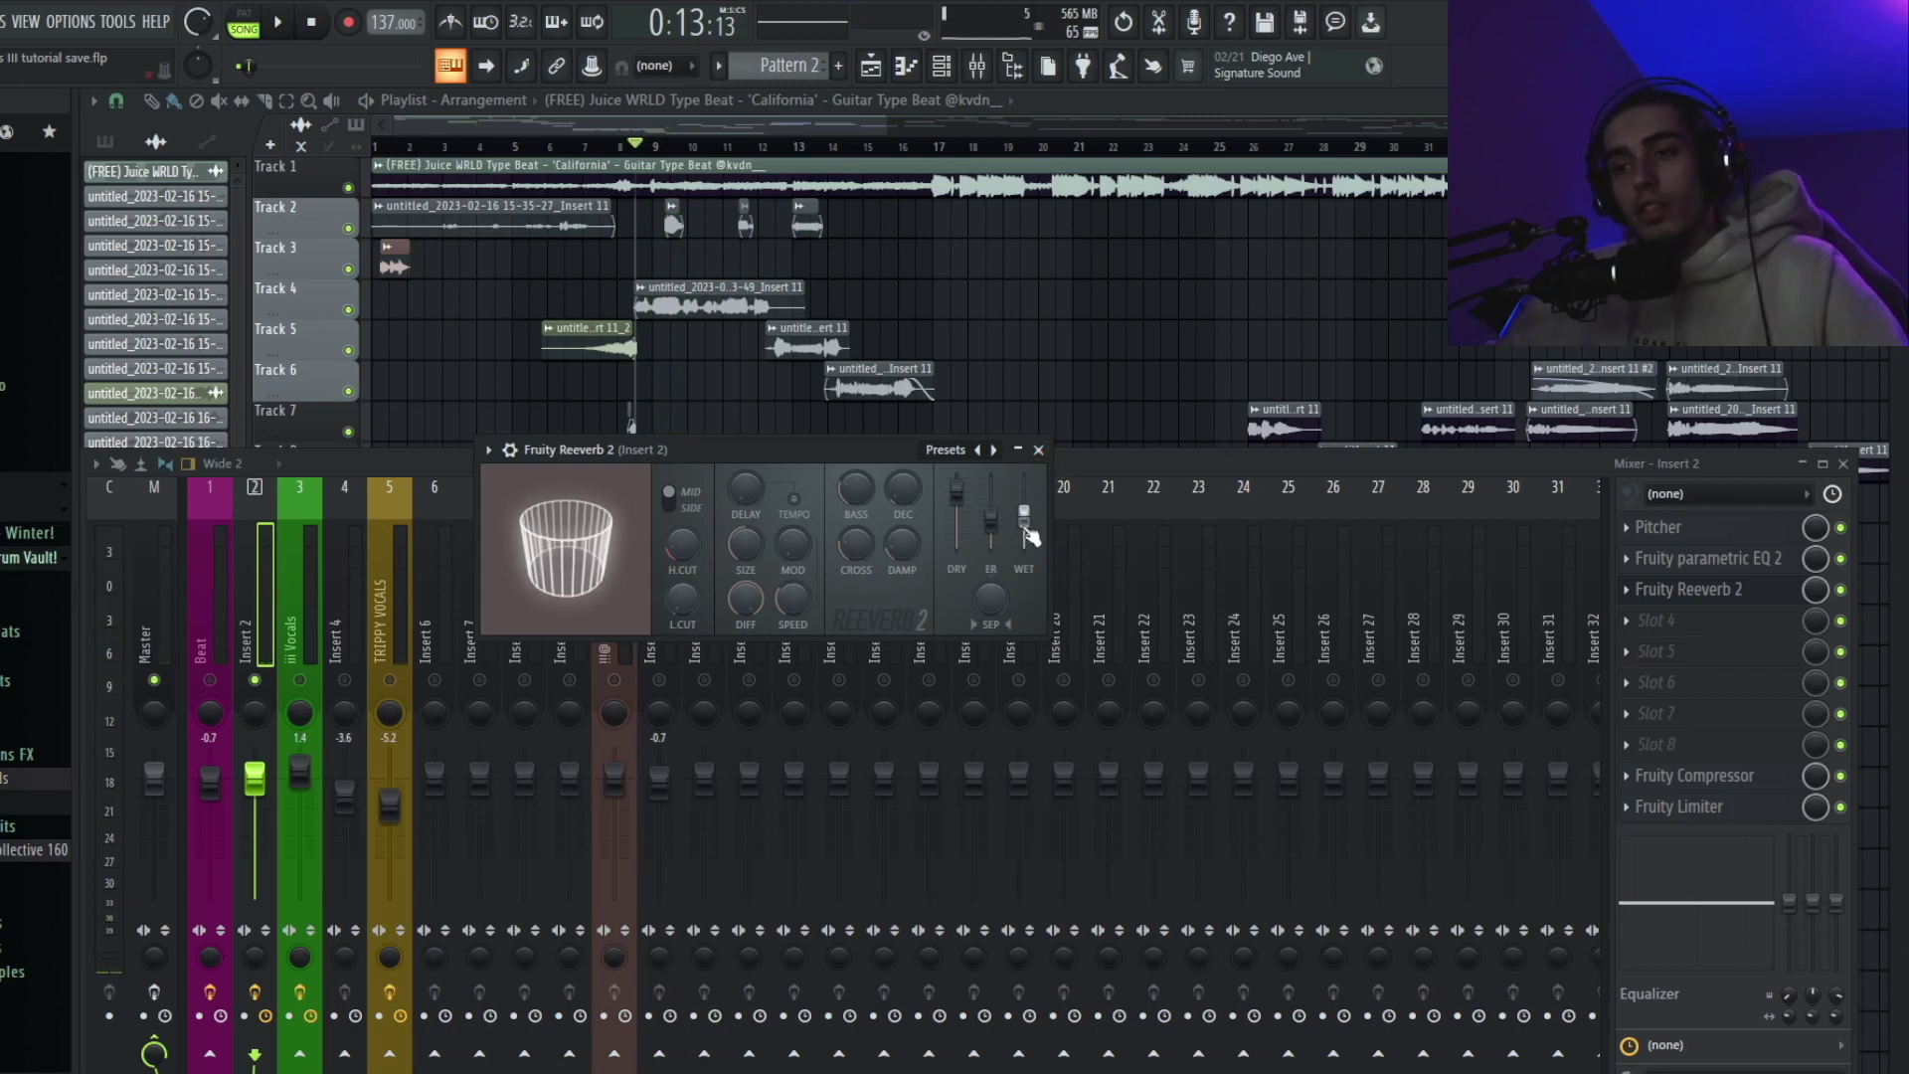
left_click(1039, 451)
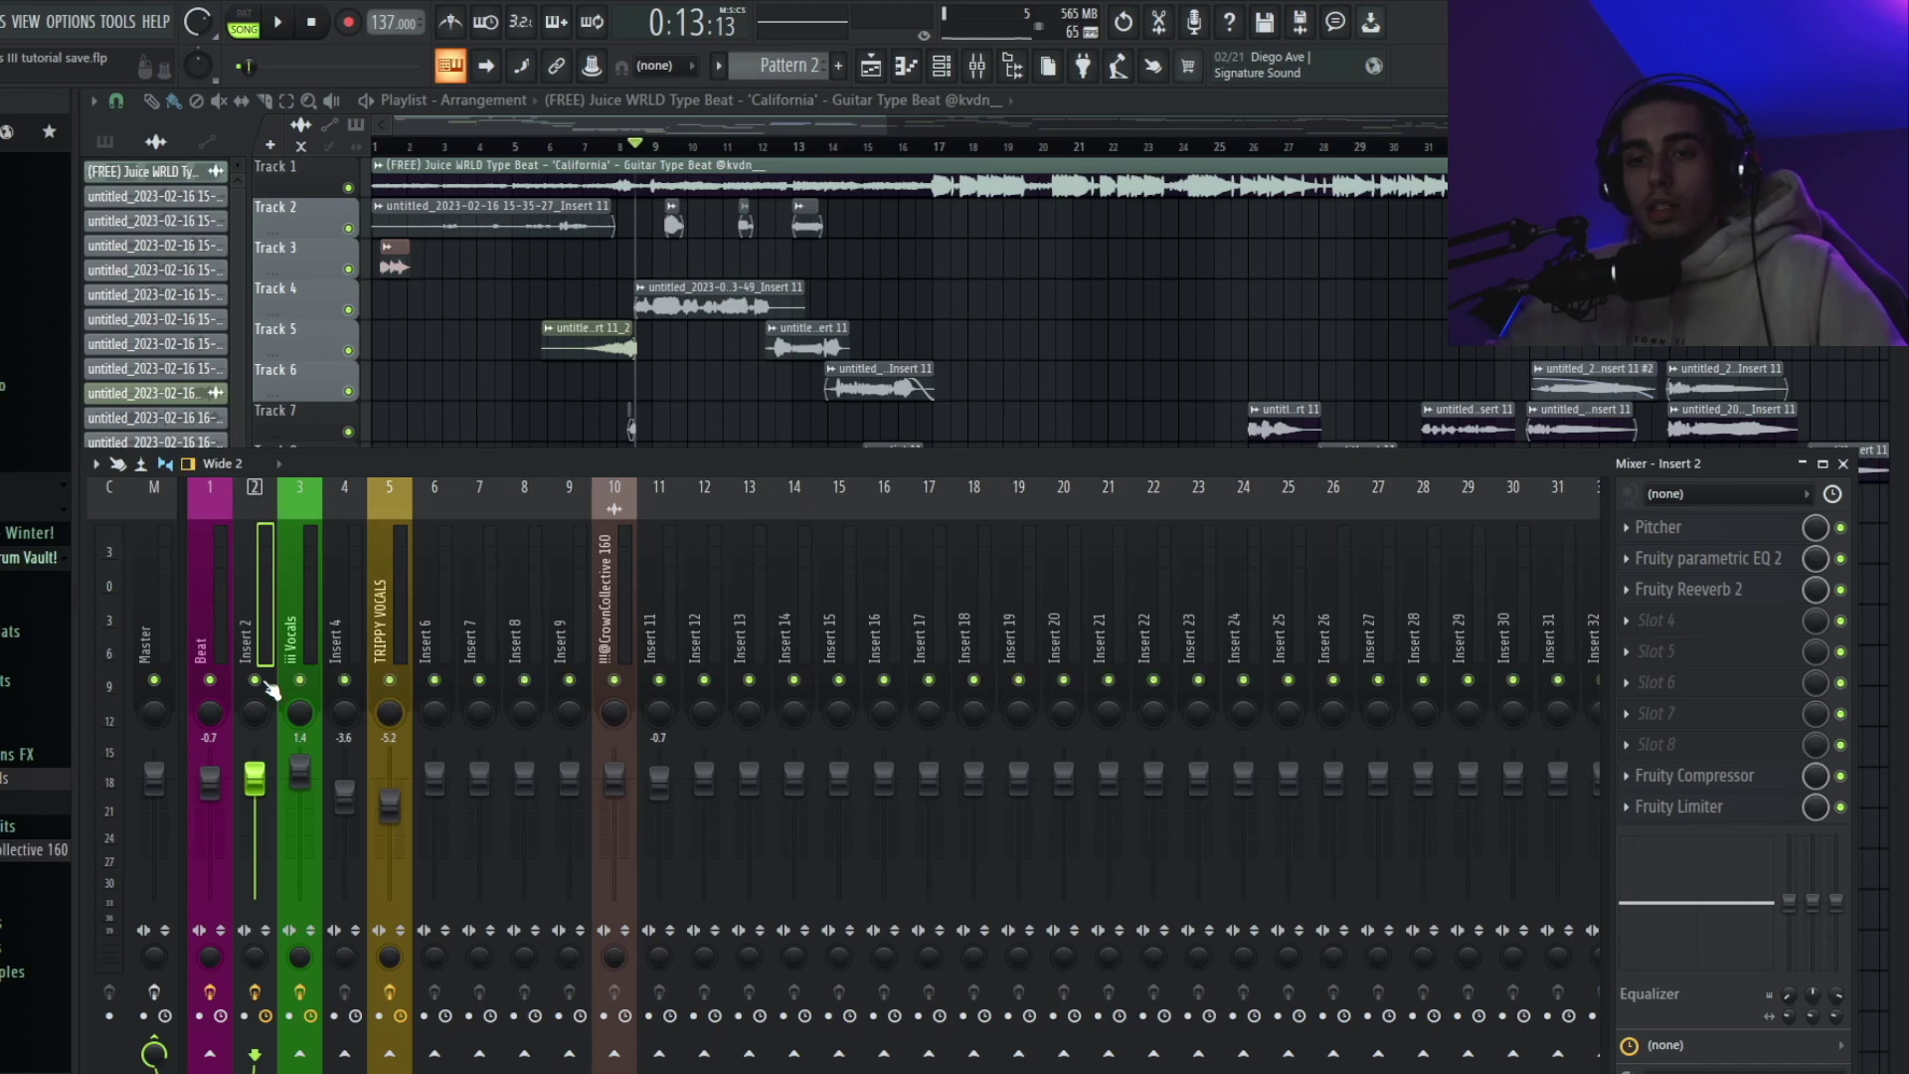
Step: Play the song to audition the complete vocal chain
key("space")
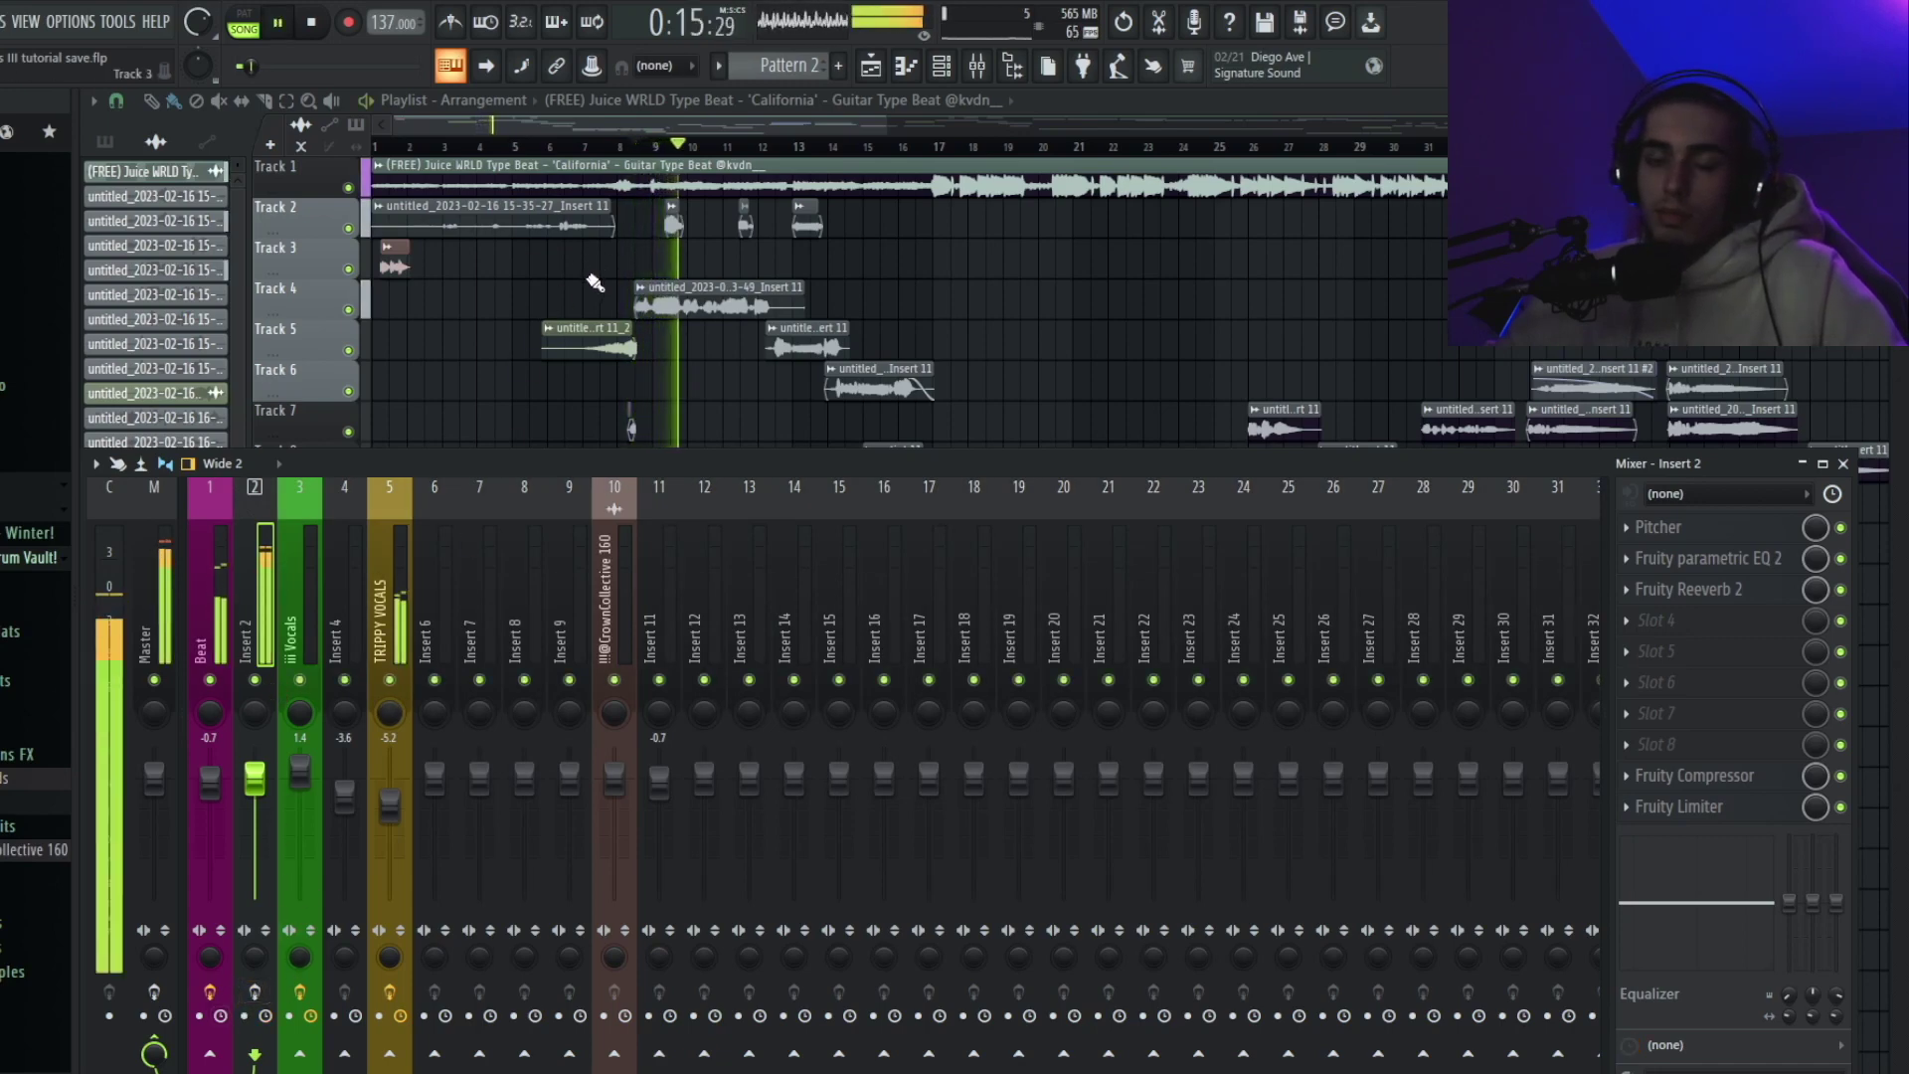
key("space")
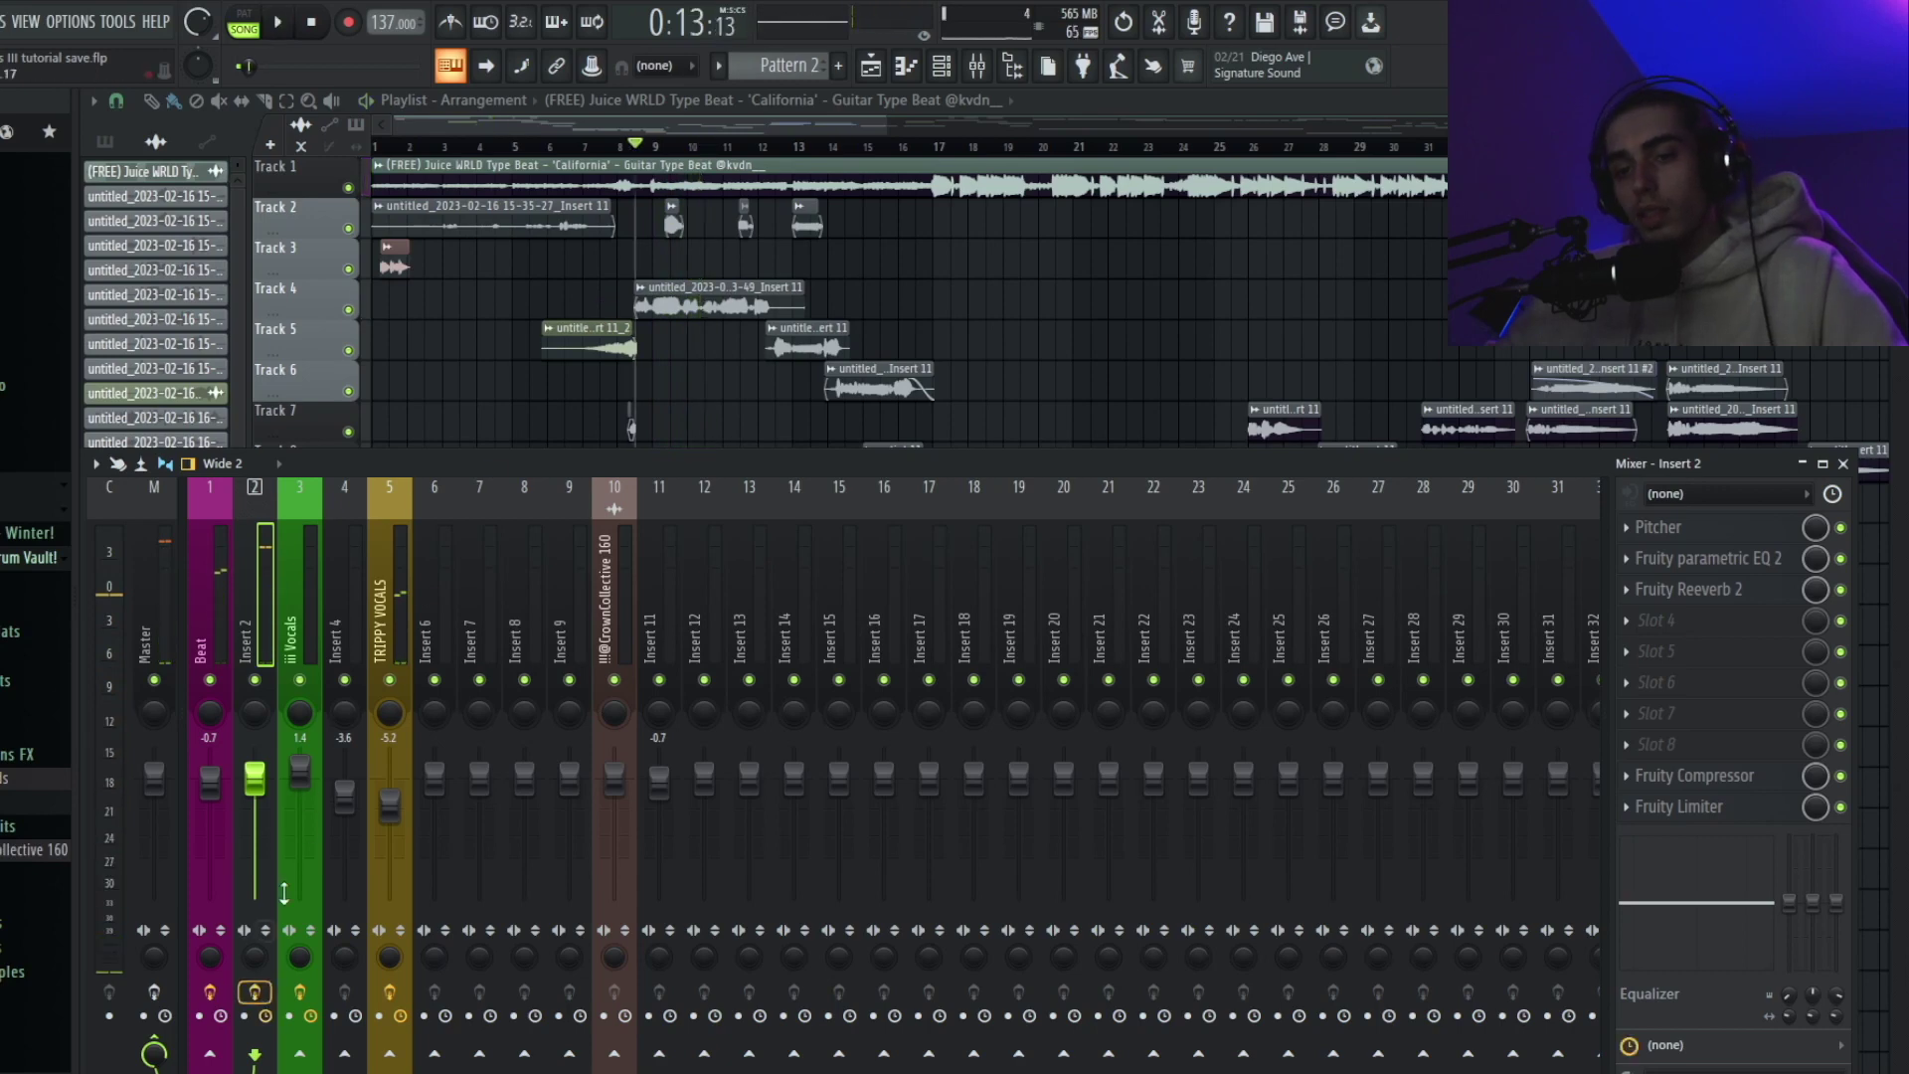
key("space")
Step: Hide the mixer and zoom the playlist out to show every track across bars 1–61
key("F9")
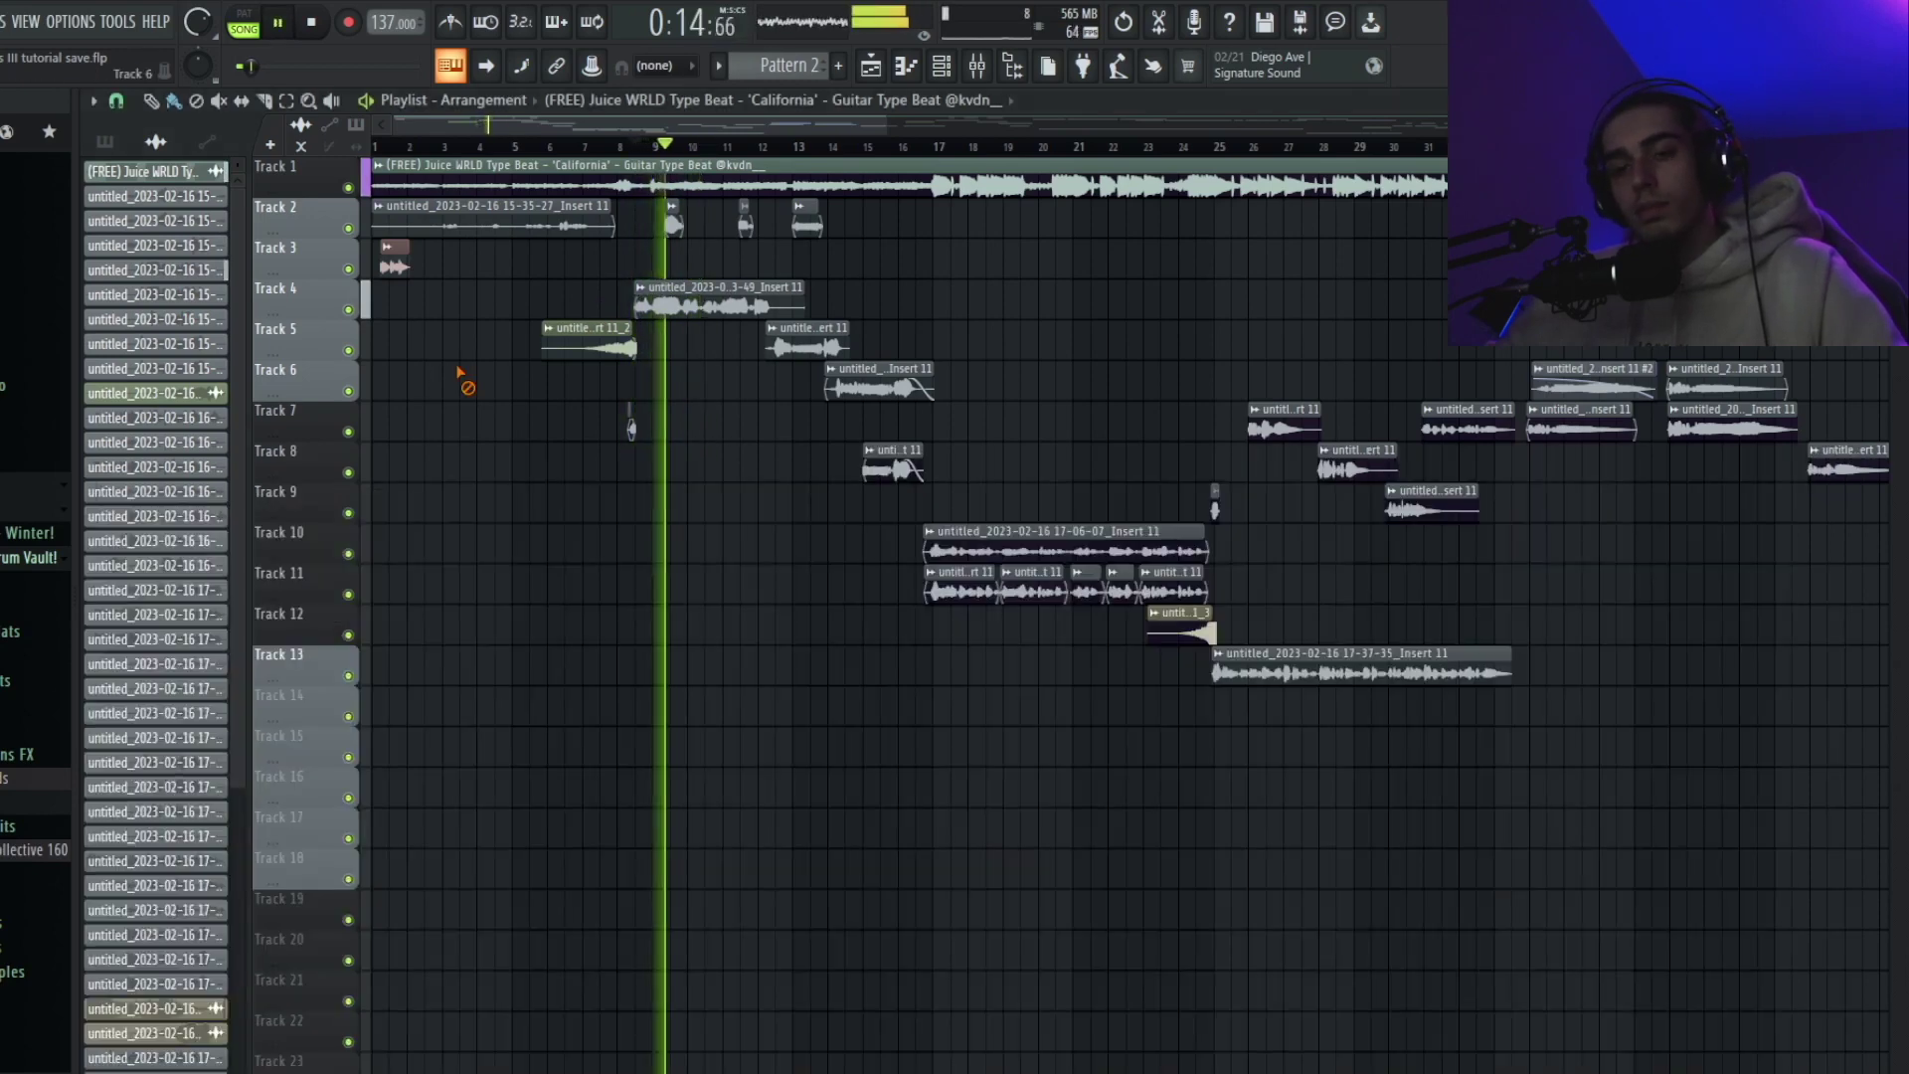
scroll(427, 456, "down", 2)
key("space")
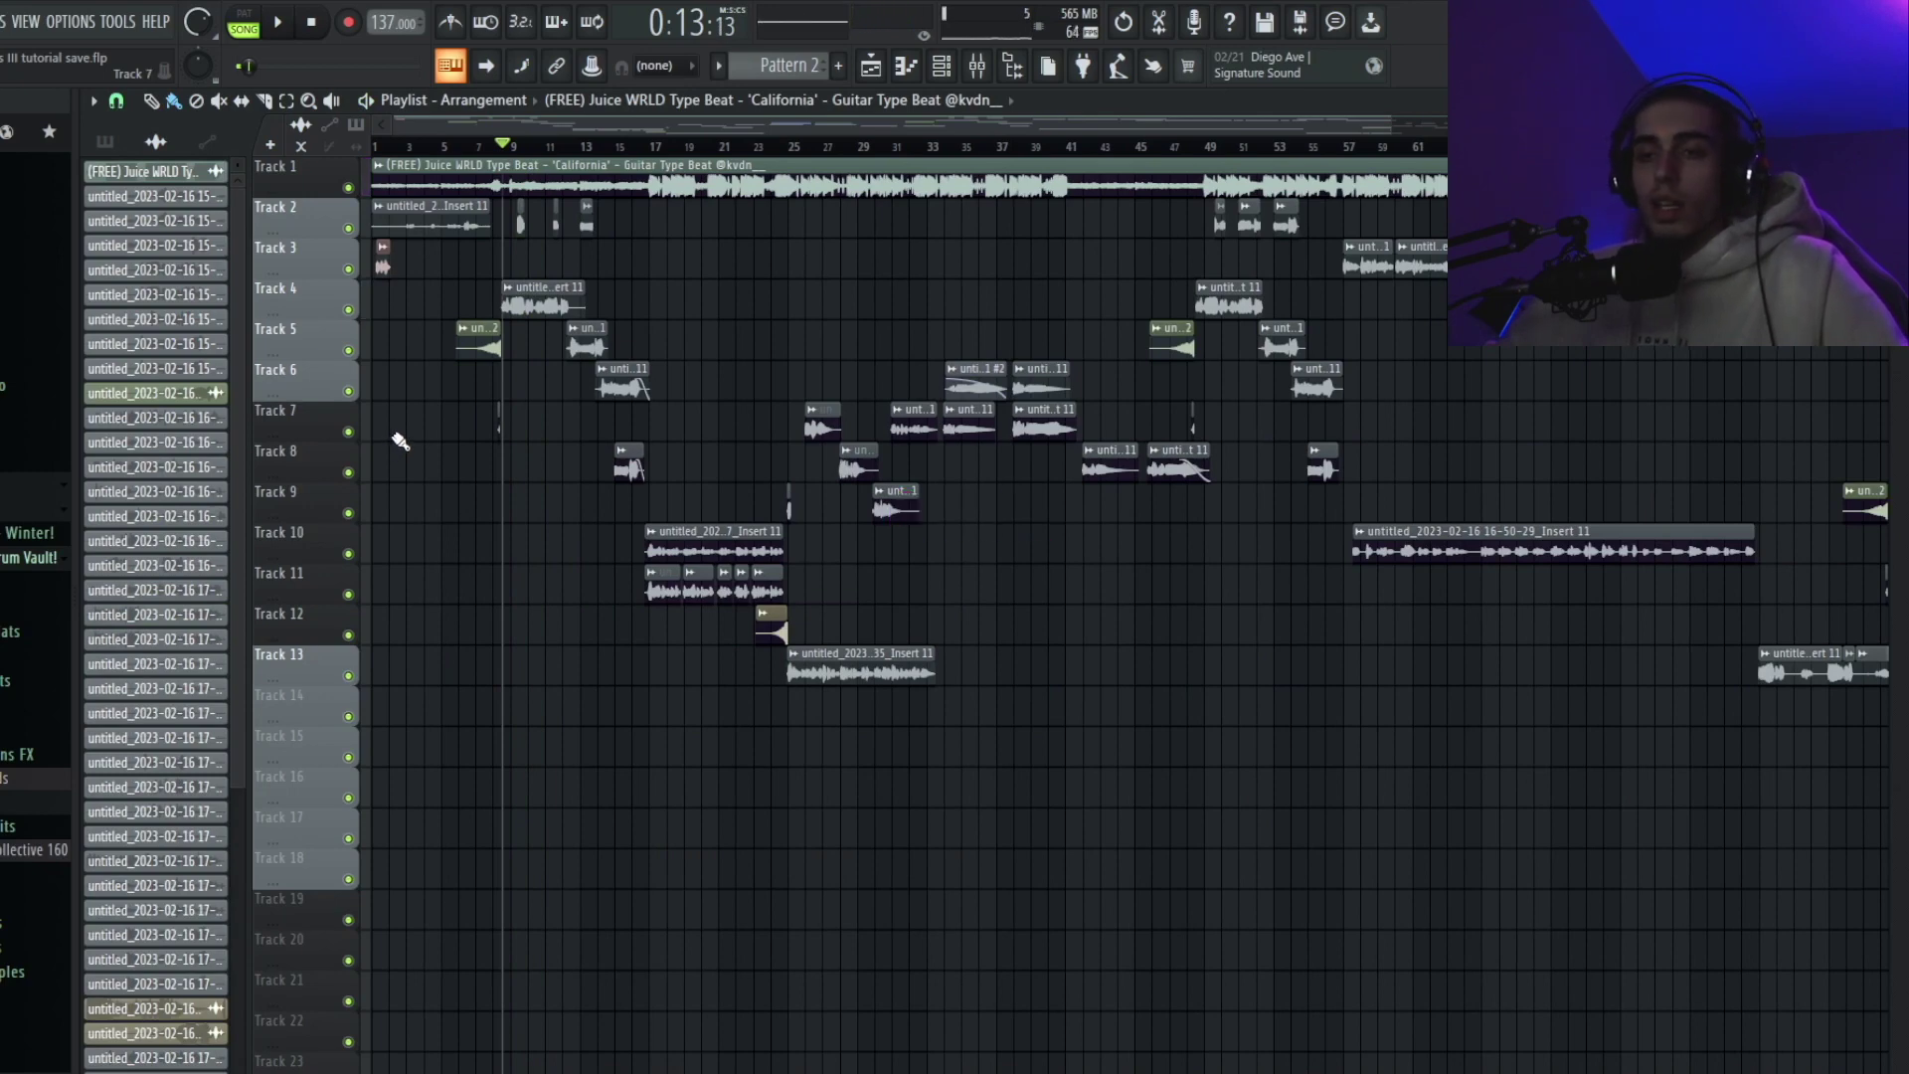
key("space")
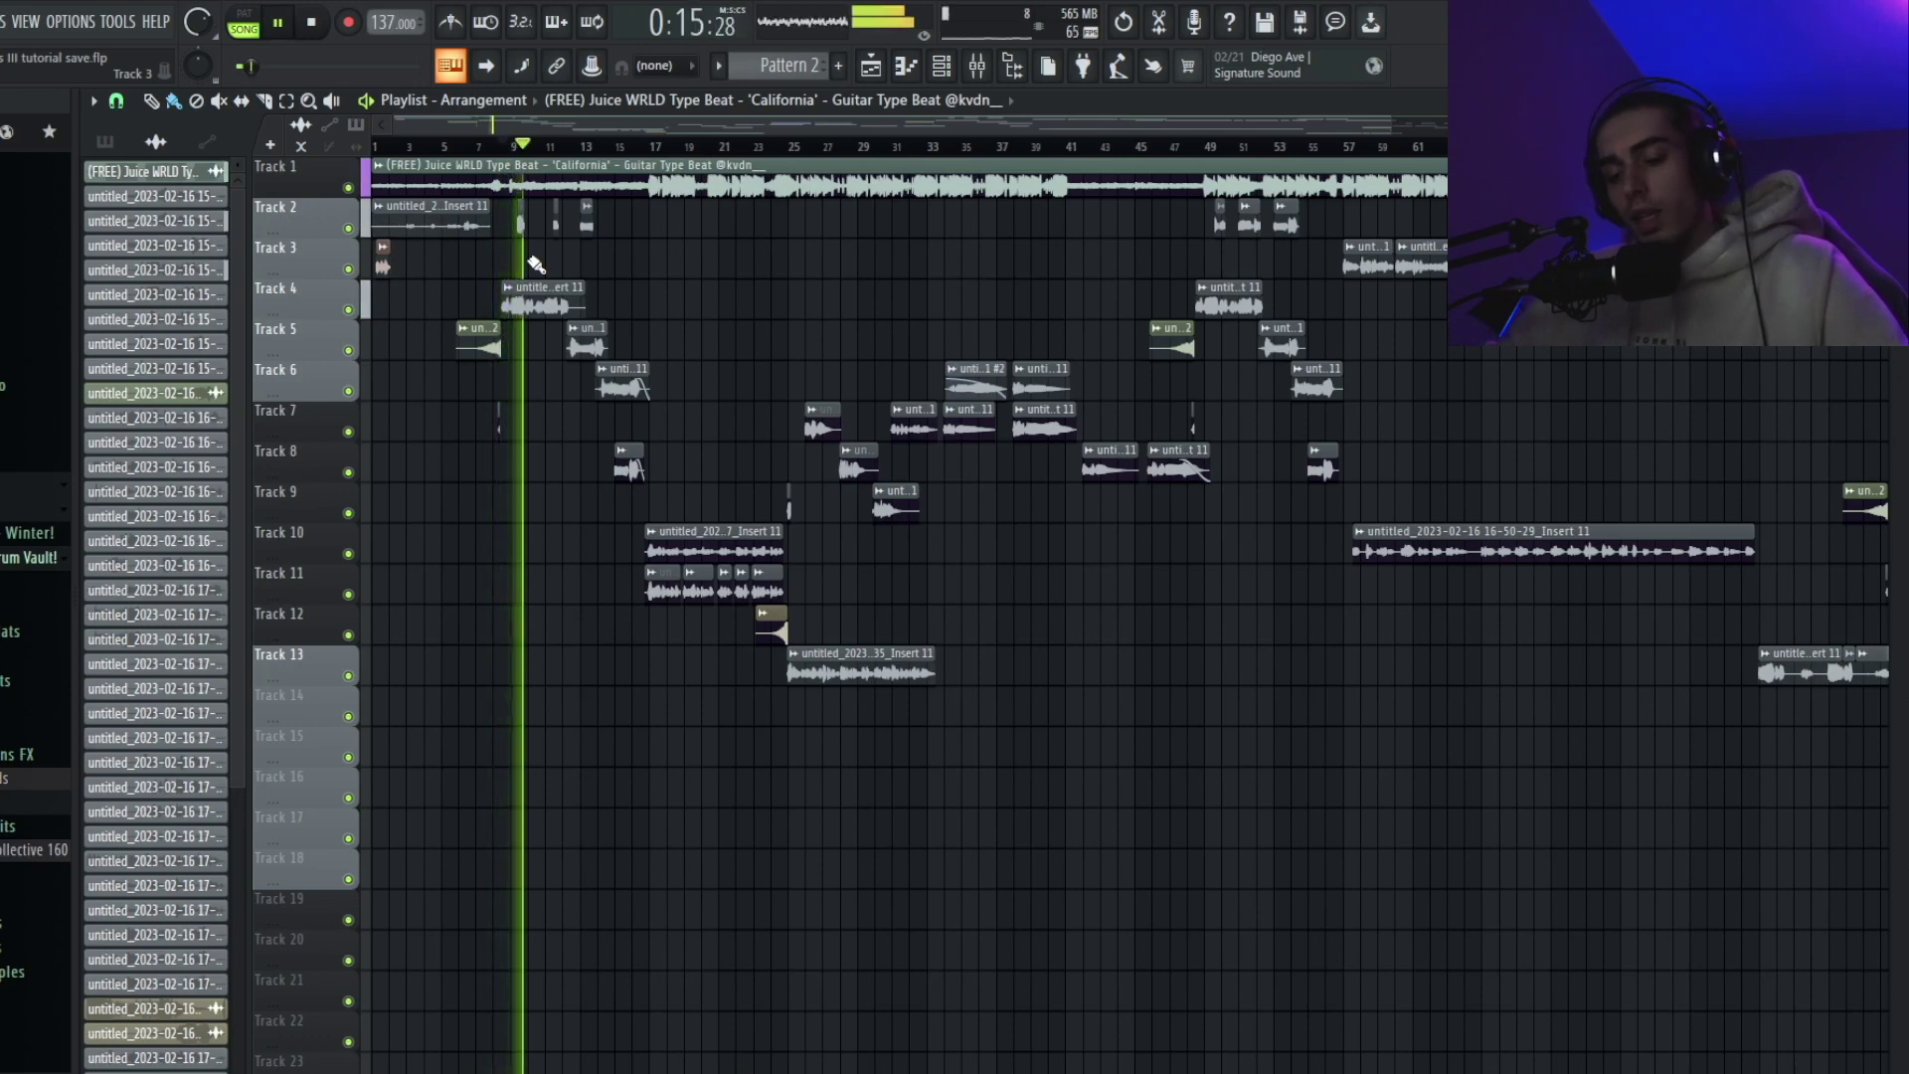
key("space")
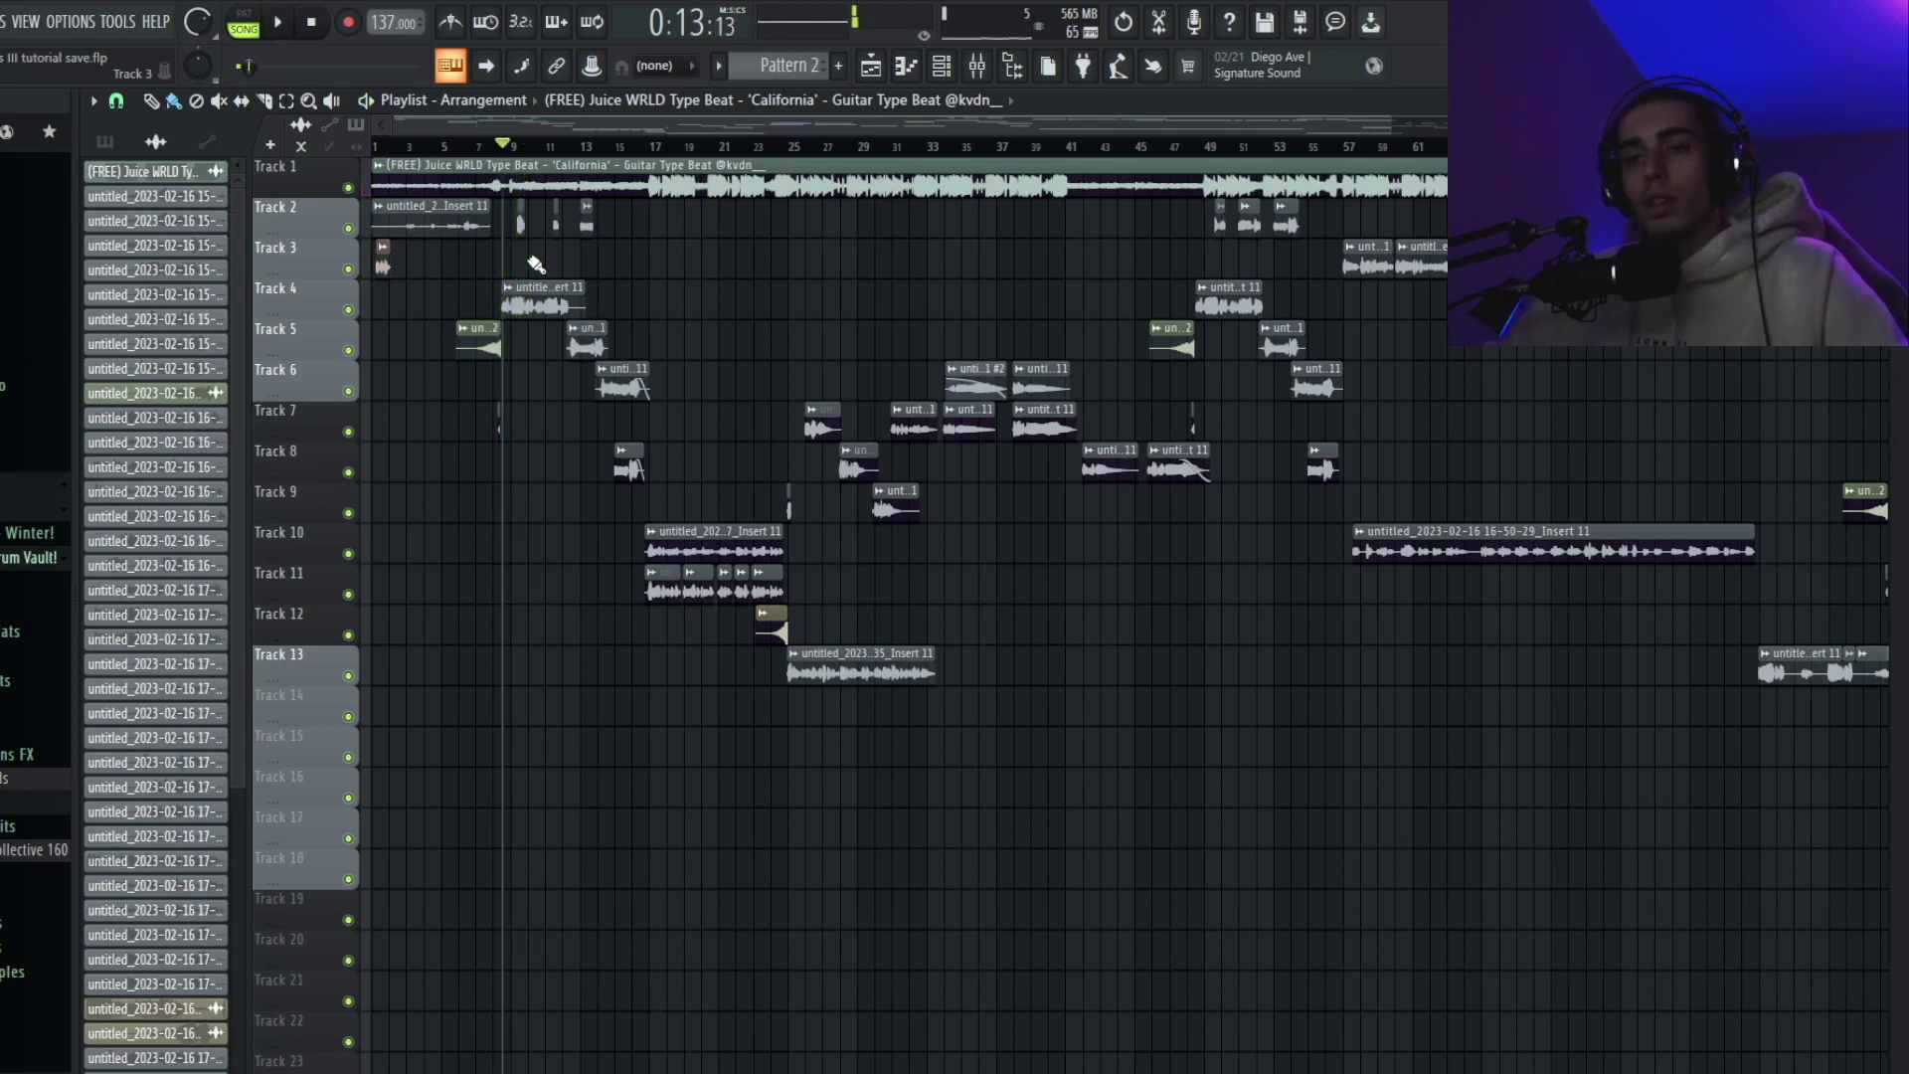